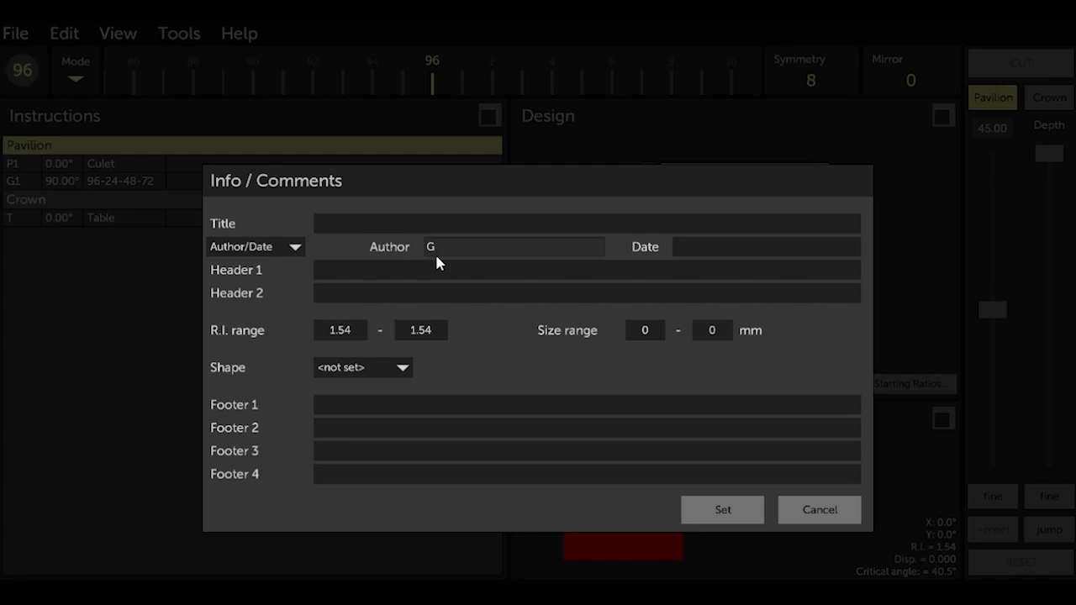
Fill in the author's name and the title Golden Steps in the design information, and save the design as Golden Steps
text(Glenn)
click(367, 226)
text(G)
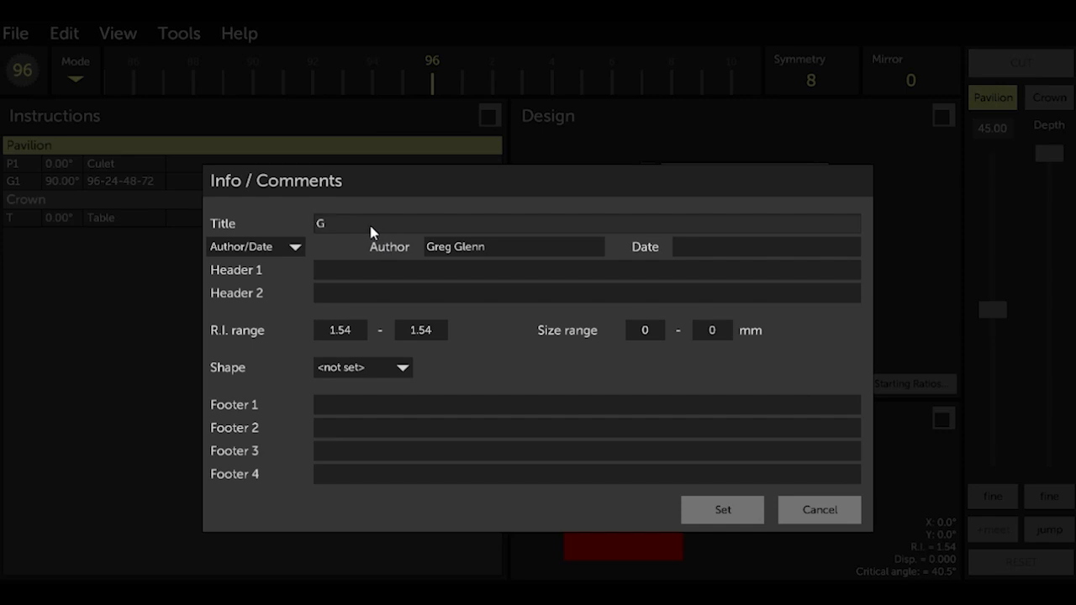
text(olden Steps)
click(721, 510)
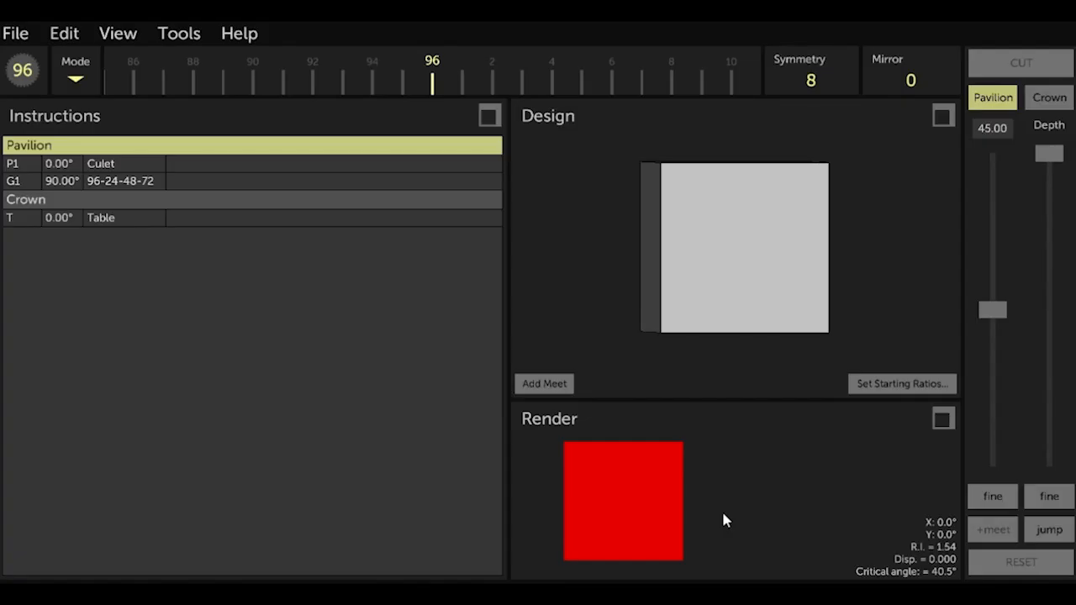
click(15, 33)
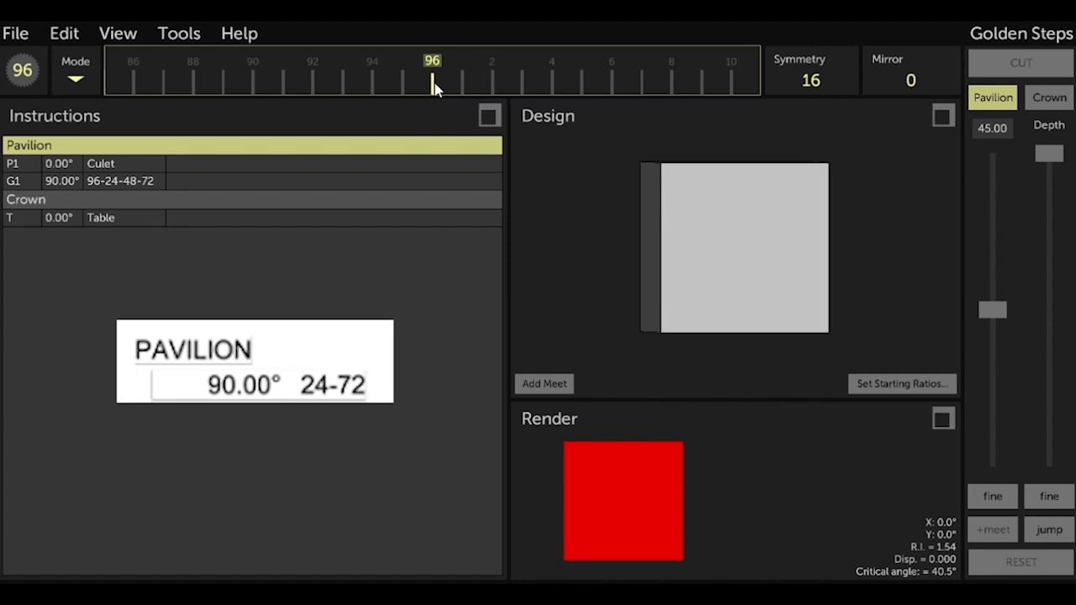
Cut a 90° pavilion tier at index 24 with symmetry 2, to a length-to-width ratio of about 1.68
scroll(433, 84, down, 12)
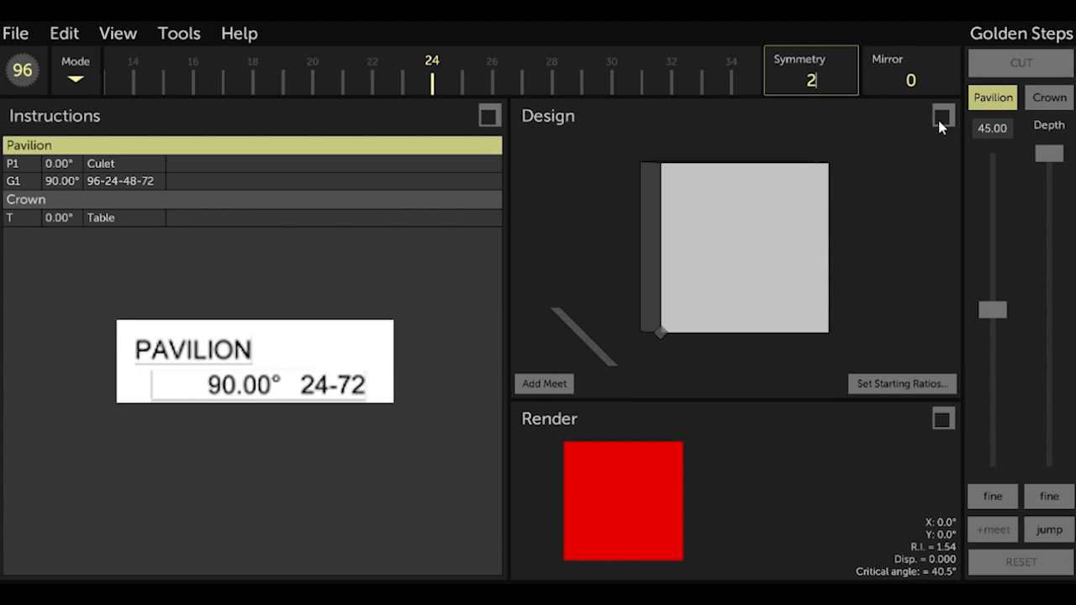
click(990, 128)
text(90)
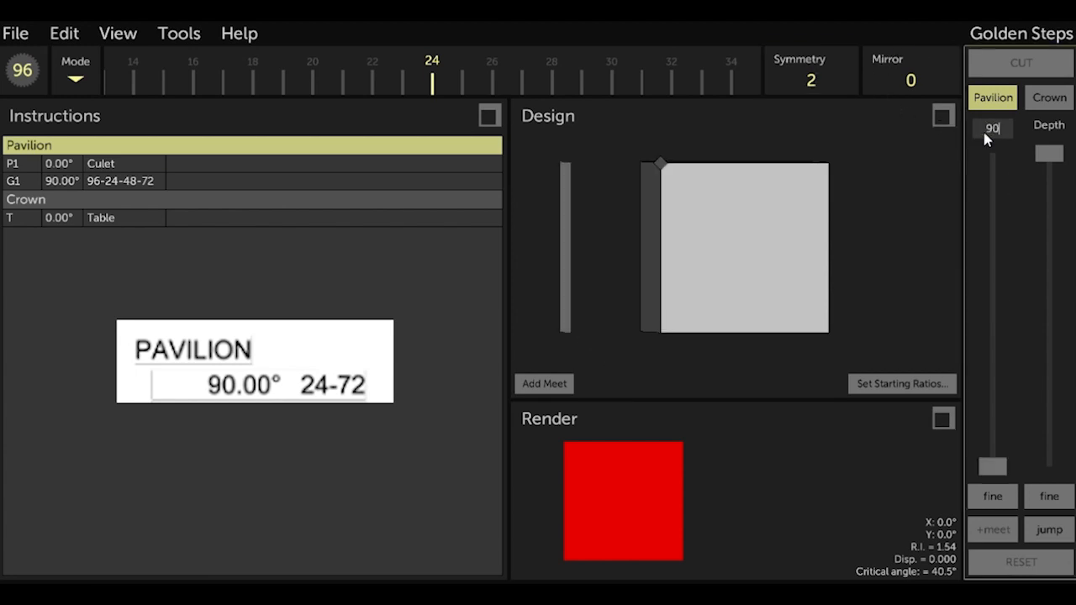
drag(1049, 153, 1051, 378)
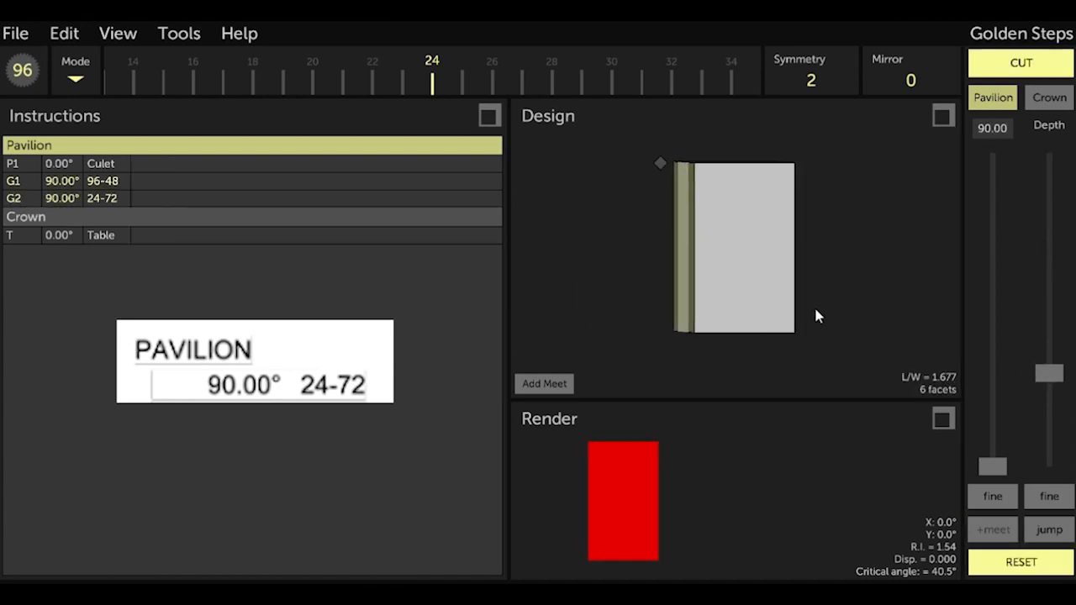
drag(816, 314, 744, 291)
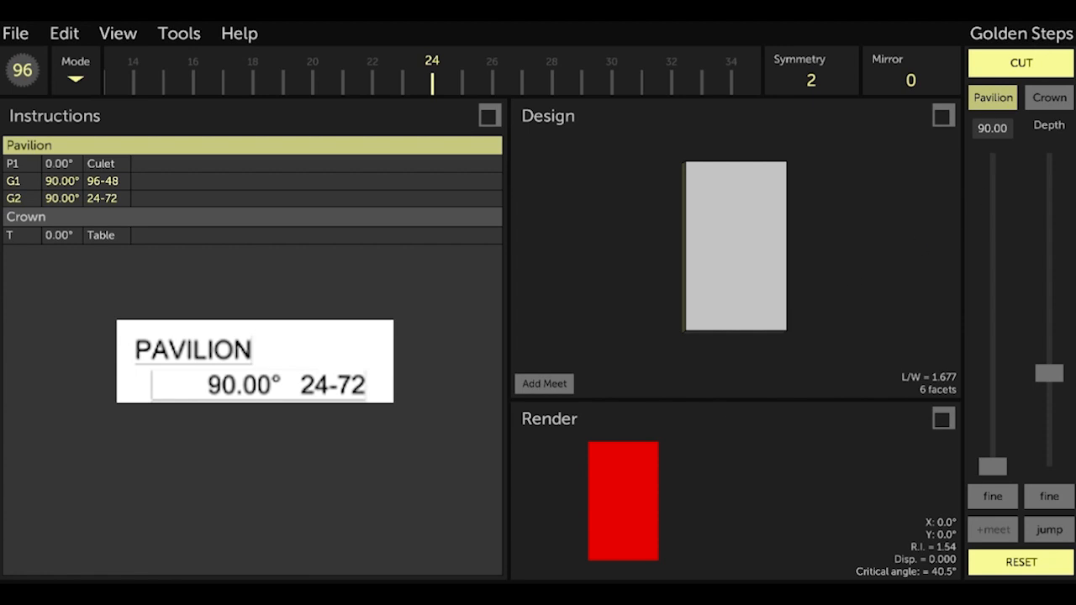
click(1029, 63)
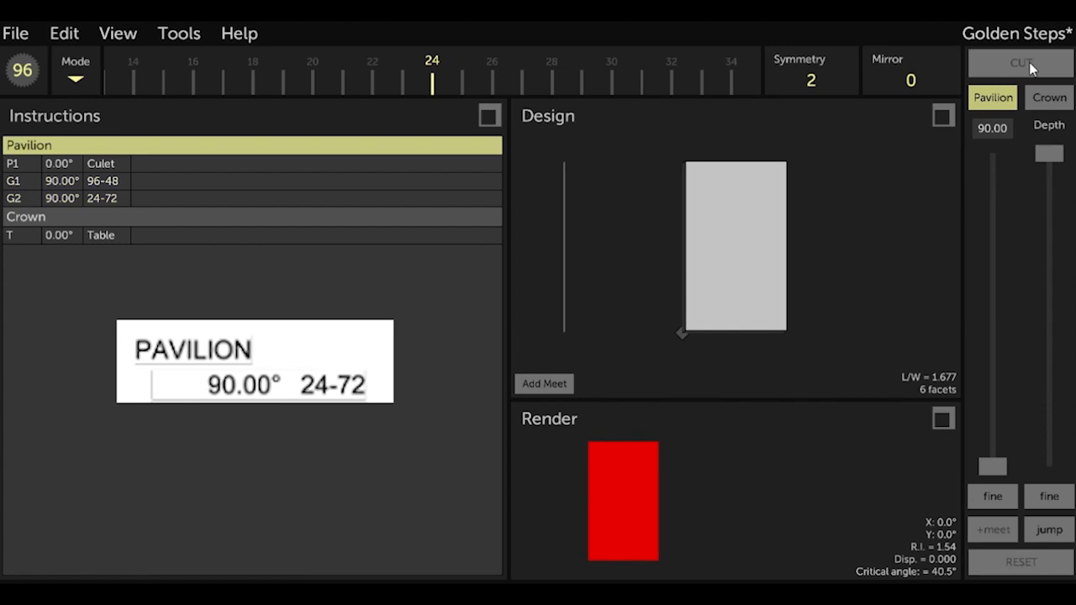
Add the instruction "Set Length" to the 24-72 tier
click(245, 202)
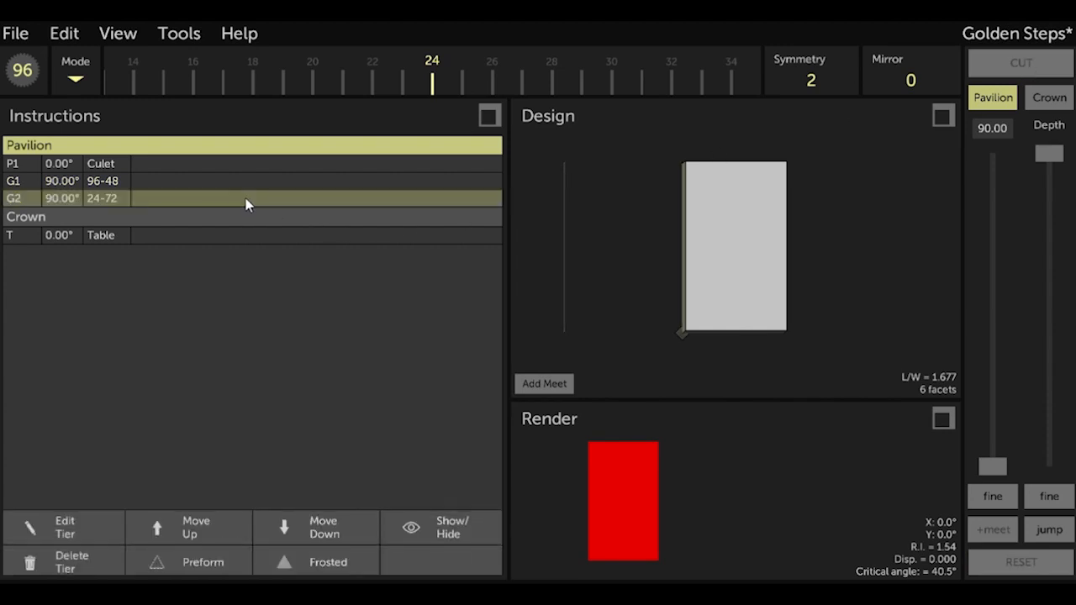
click(246, 203)
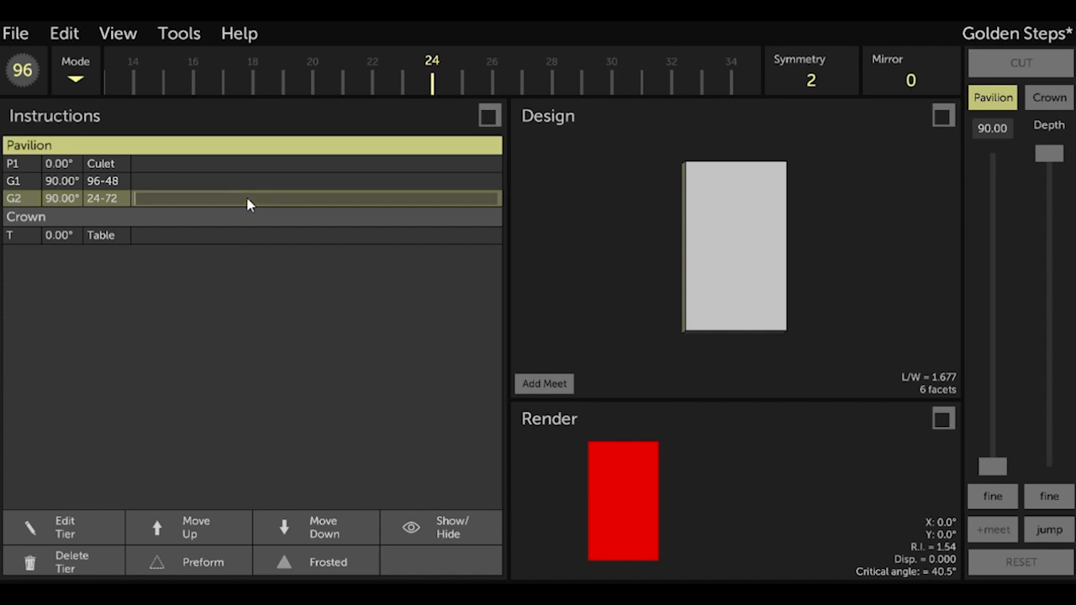
text(Set Length)
key(Return)
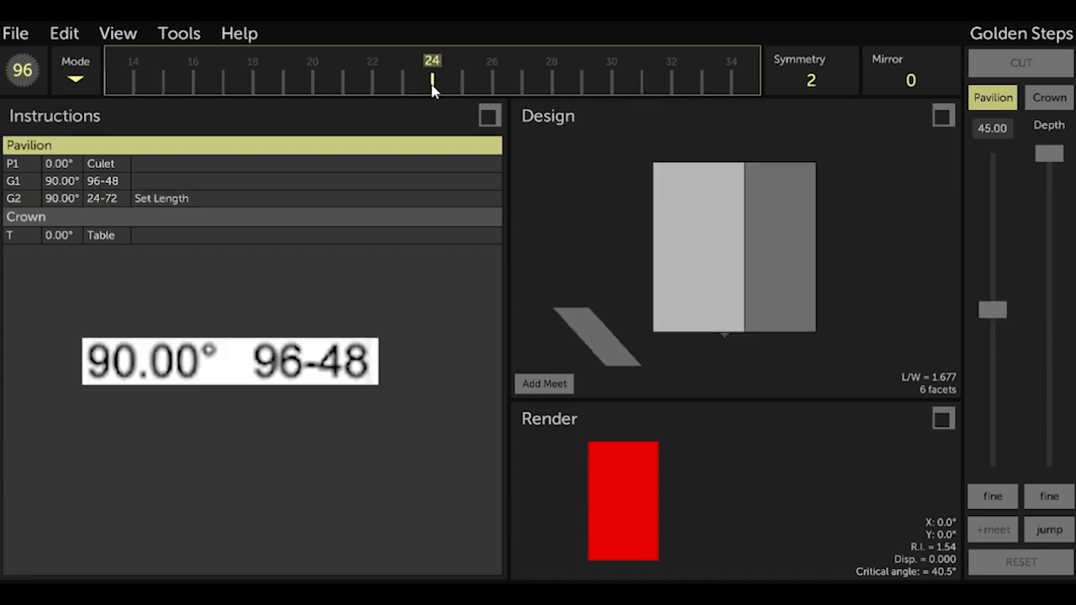
Cut a 90° pavilion tier at index 96 with symmetry 2, to a length-to-width ratio of about 1.39
text(96)
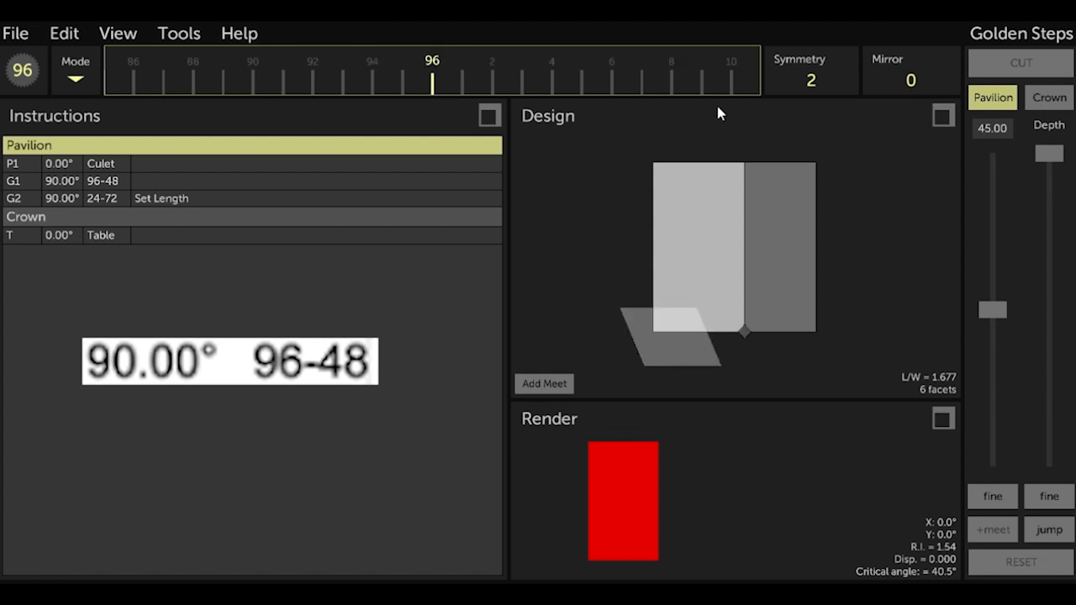
click(990, 135)
text(9)
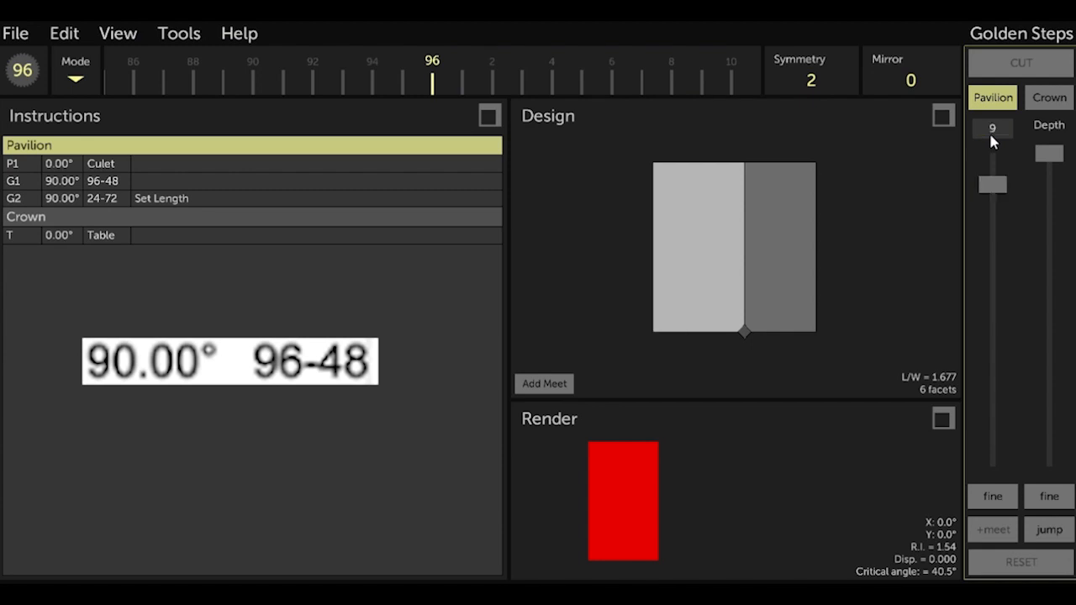
text(0)
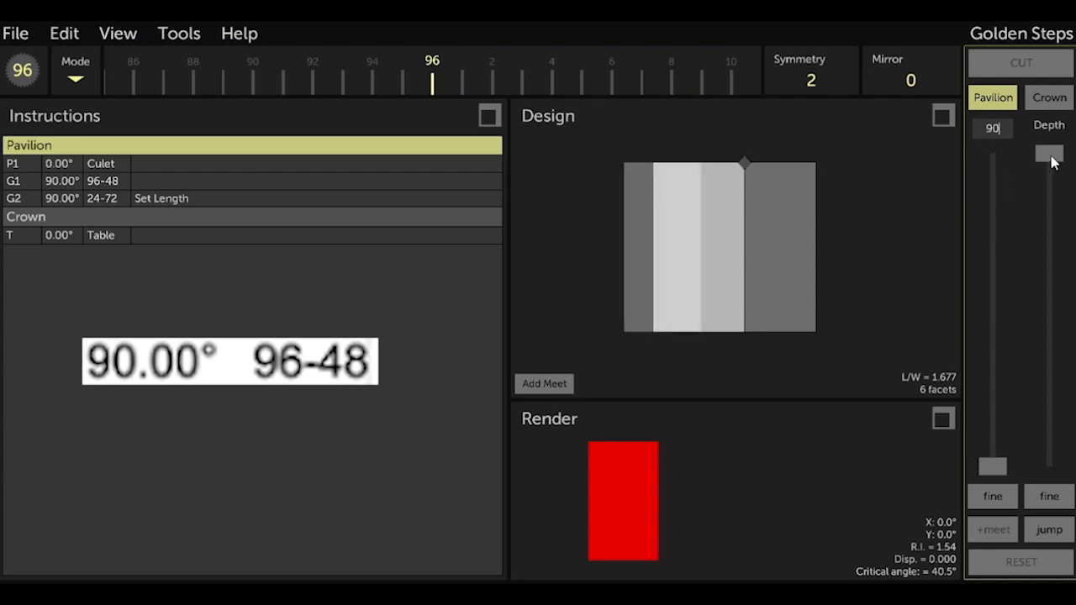
drag(1051, 155, 1049, 359)
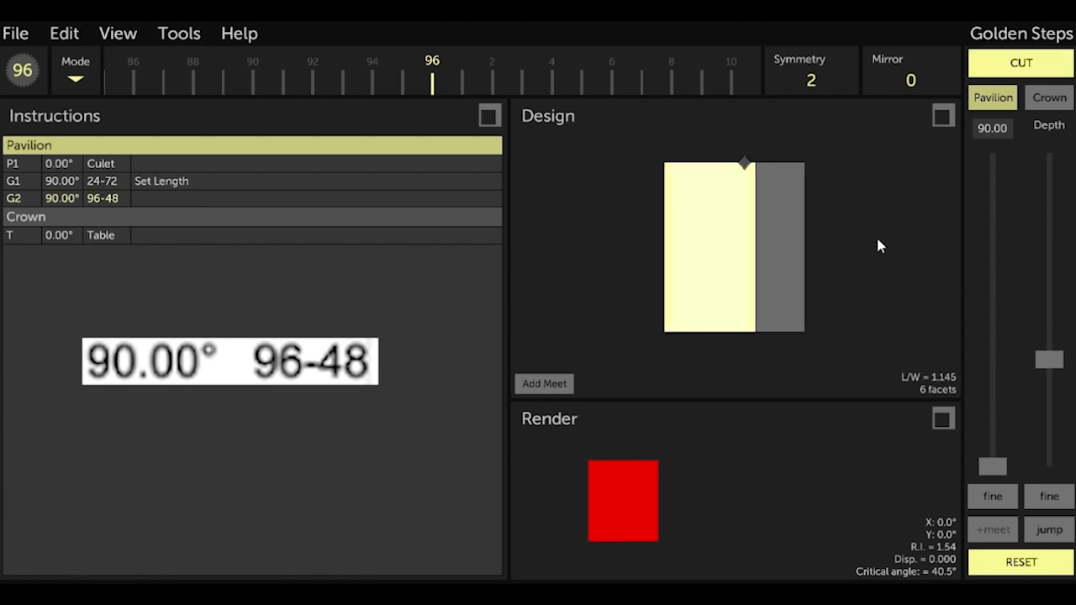
drag(784, 243, 797, 338)
drag(1049, 359, 1049, 399)
click(1020, 70)
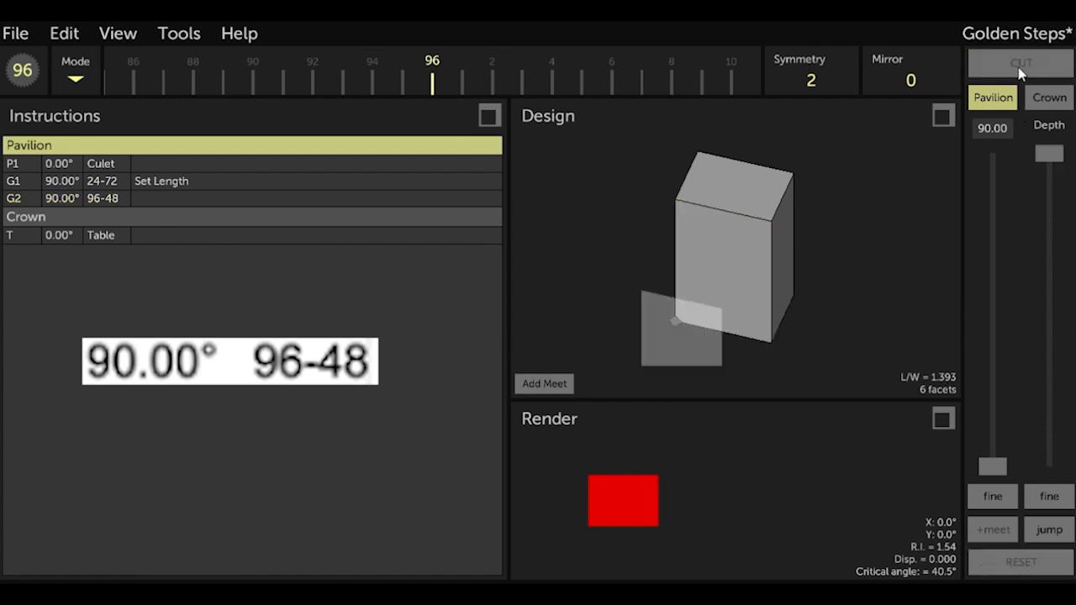
Add the instruction "Set Width" to the 90° 96-48 tier
click(173, 200)
click(173, 200)
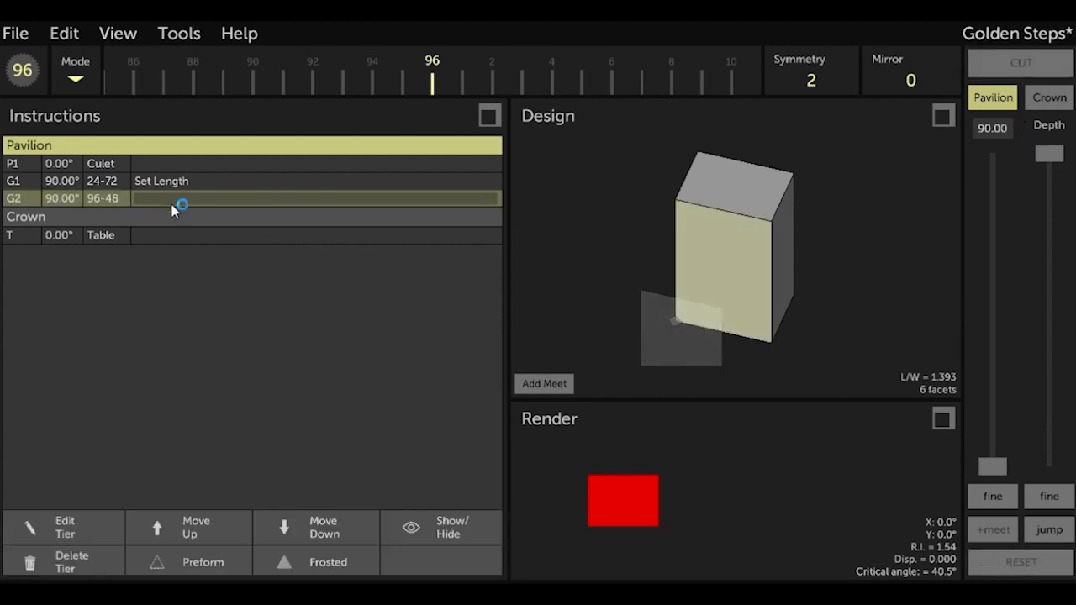
text(Se)
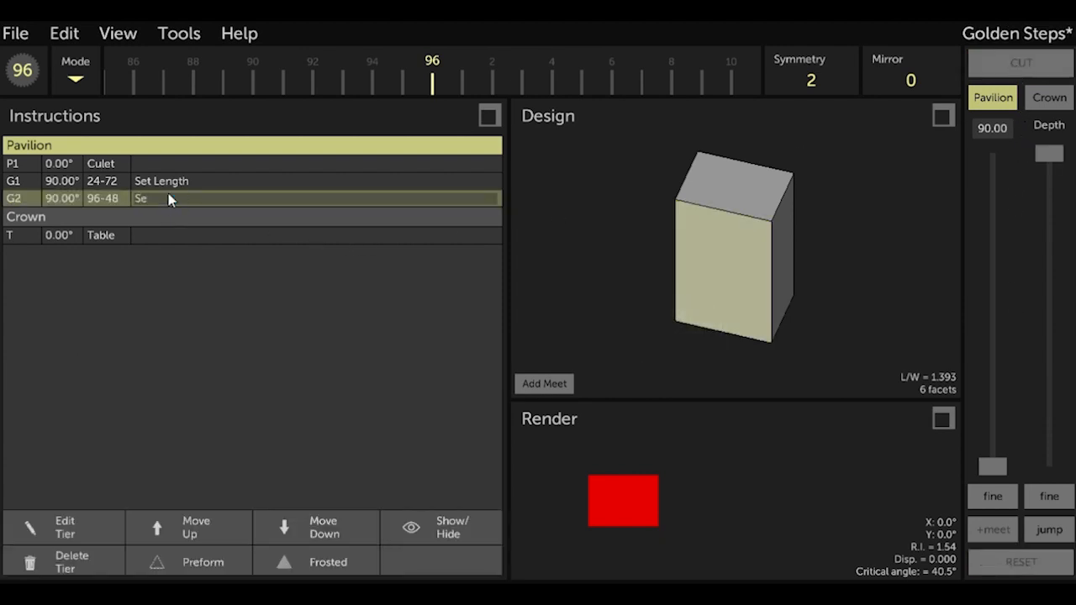
text(t Width)
key(Return)
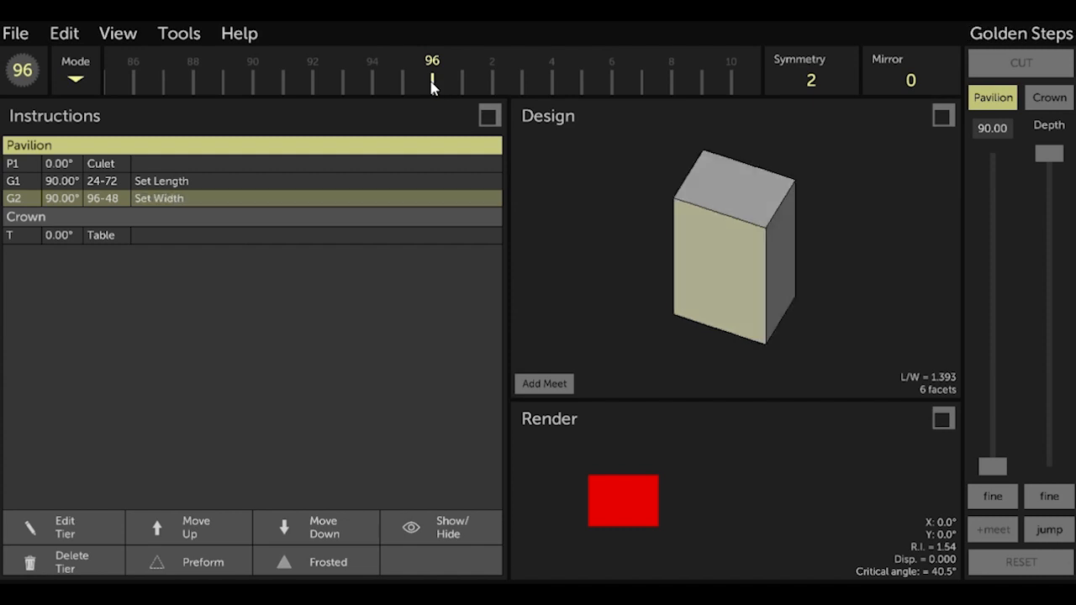
Cut narrow corner facets at 90° from index 12 with symmetry 4, fine-tuning the depth before committing the cut
click(430, 82)
text(12)
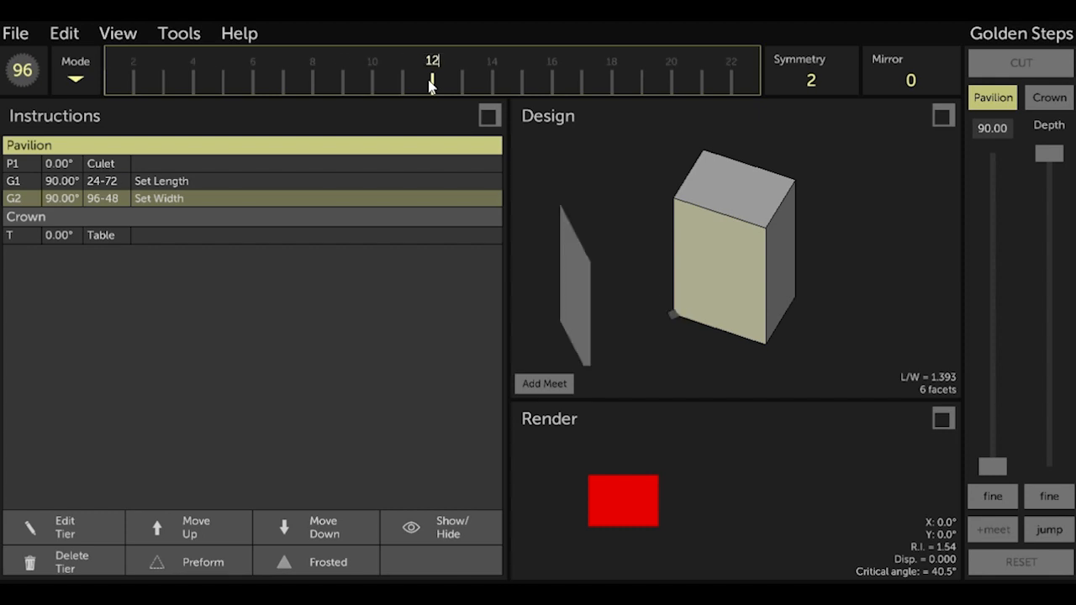
click(811, 89)
text(4)
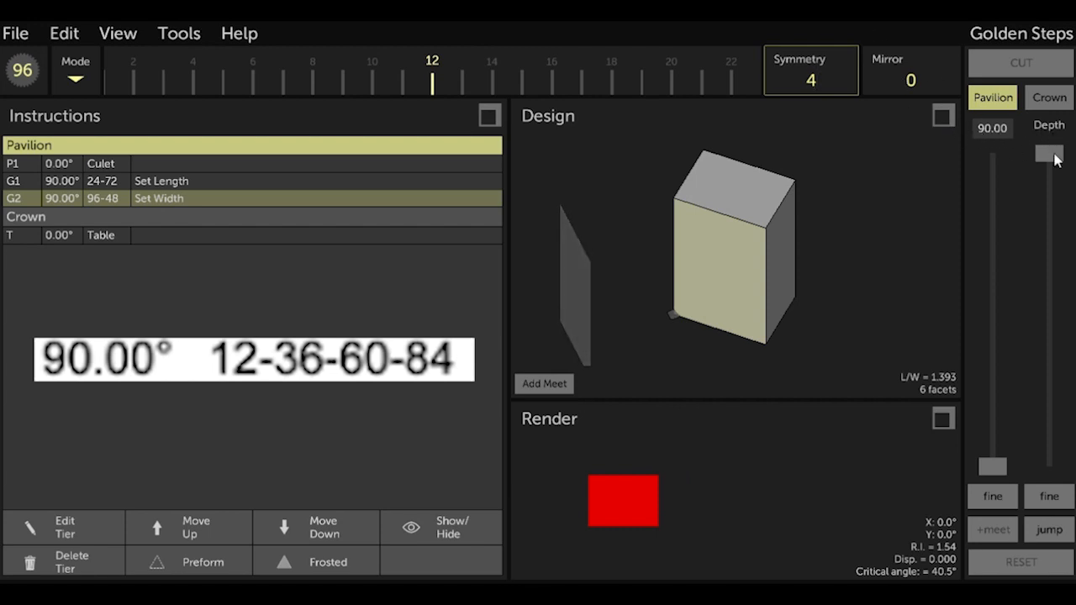
drag(1049, 154, 1013, 364)
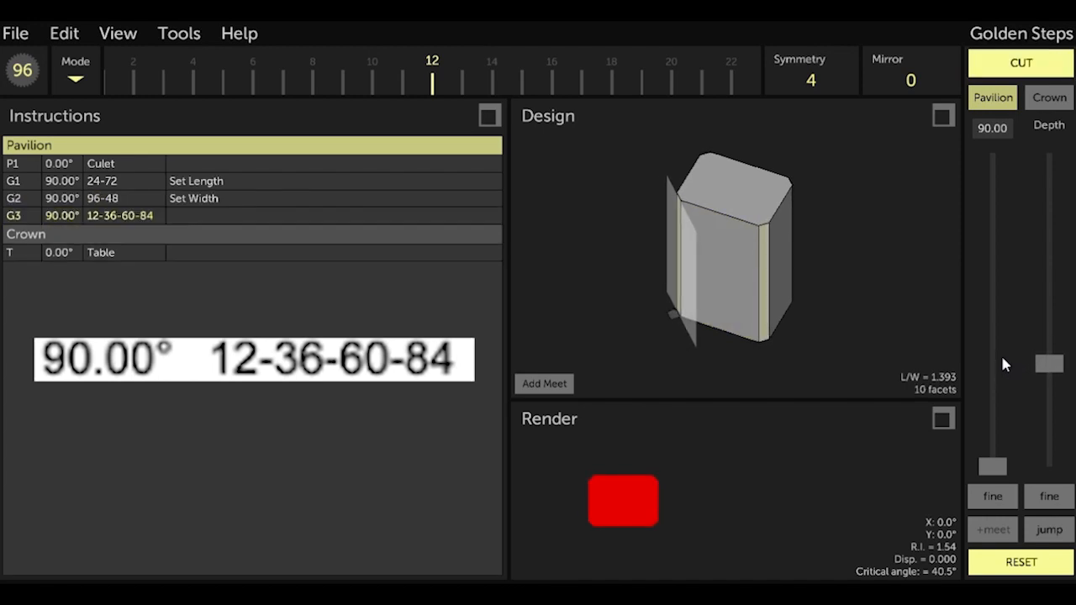
click(1048, 497)
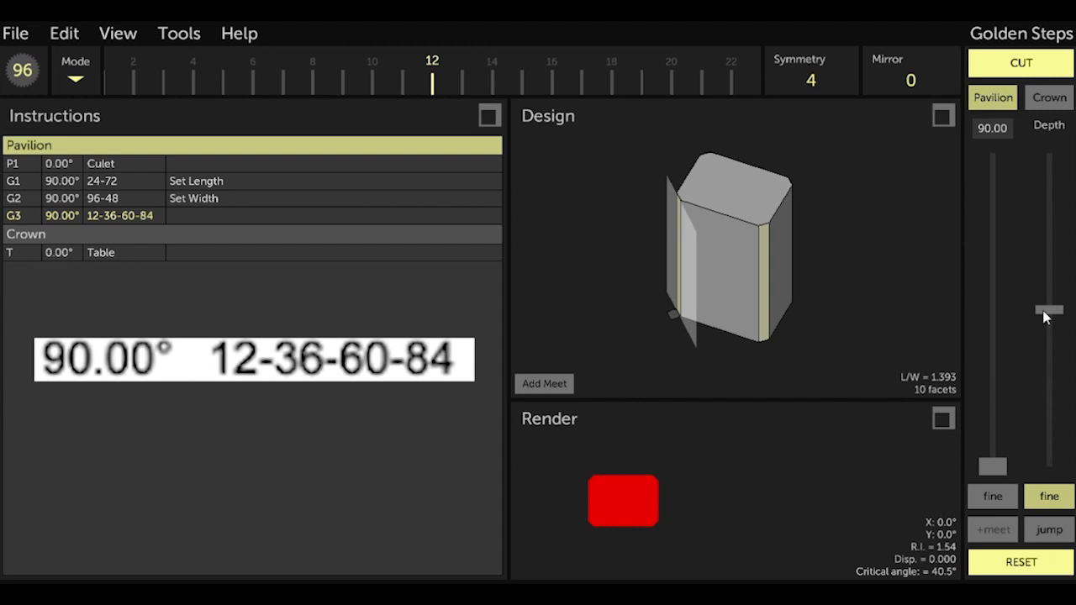
drag(1049, 313, 1049, 341)
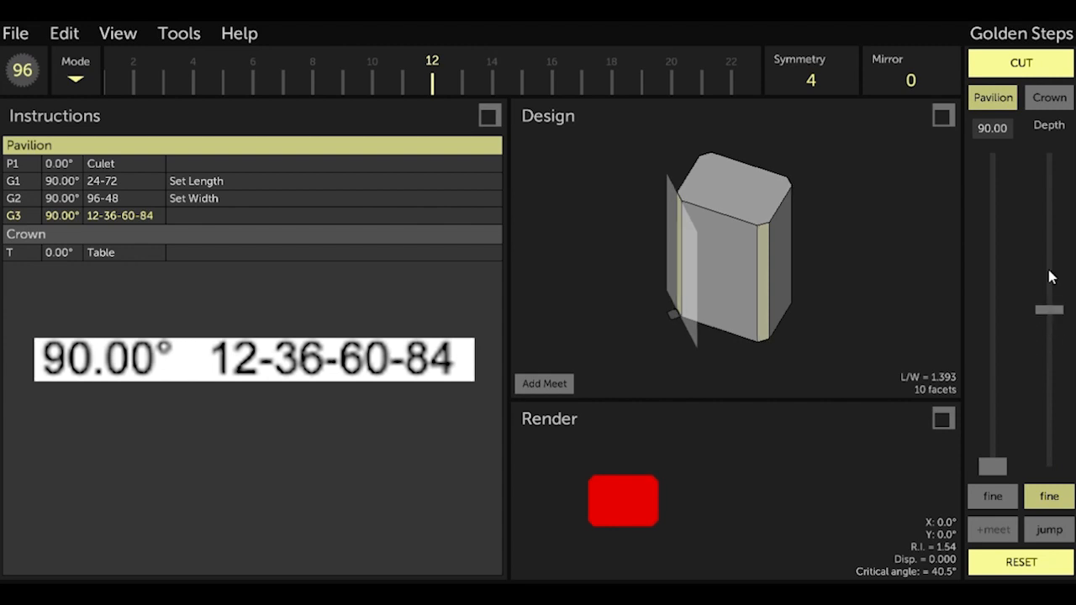
click(1013, 74)
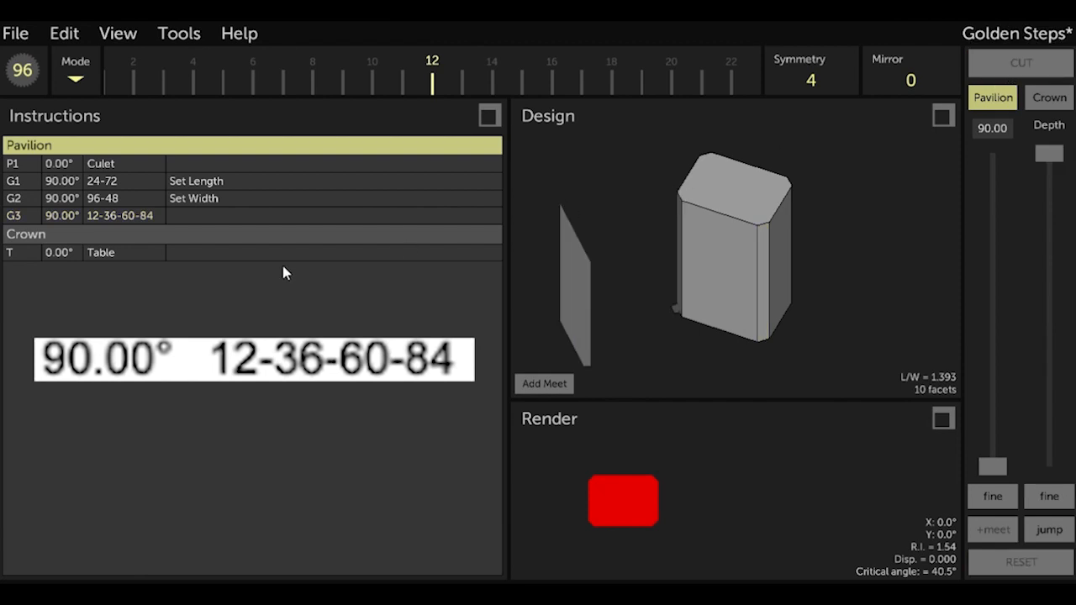
Add the instruction "Establish Corners" to the 12-36-60-84 tier
click(222, 217)
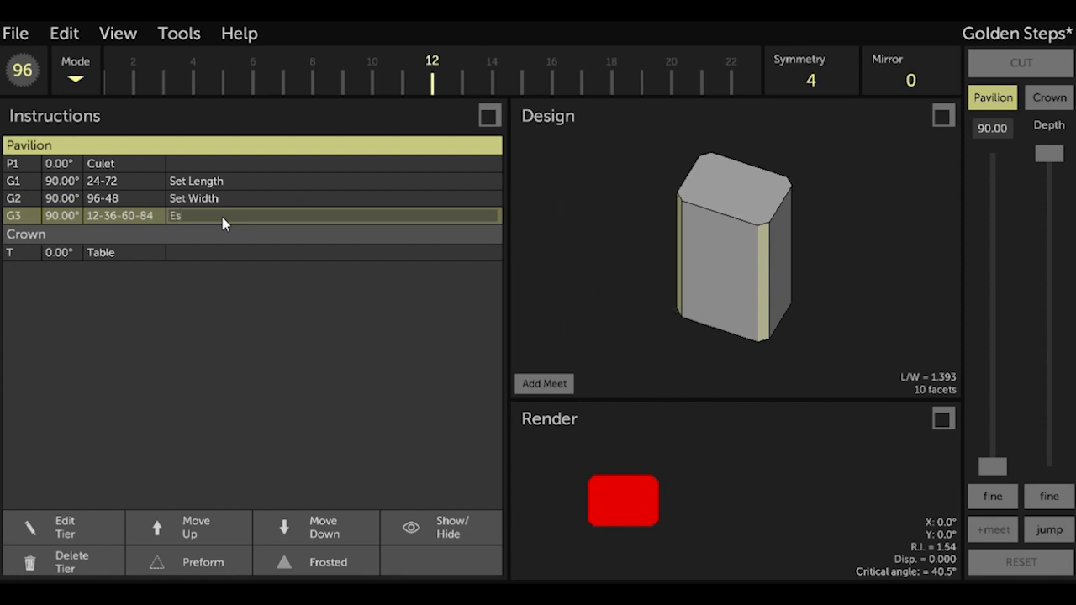
text(blish Corners)
key(Return)
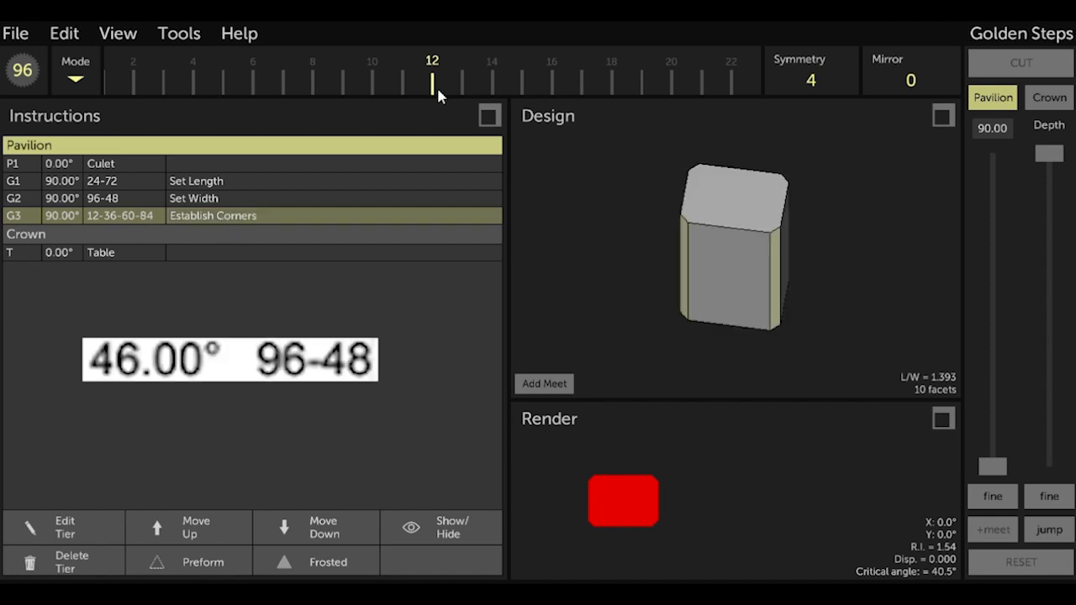
Cut a 46° pavilion tier at index 96 with symmetry 2, deep enough to slope both long sides below the girdle
scroll(435, 84, up, 12)
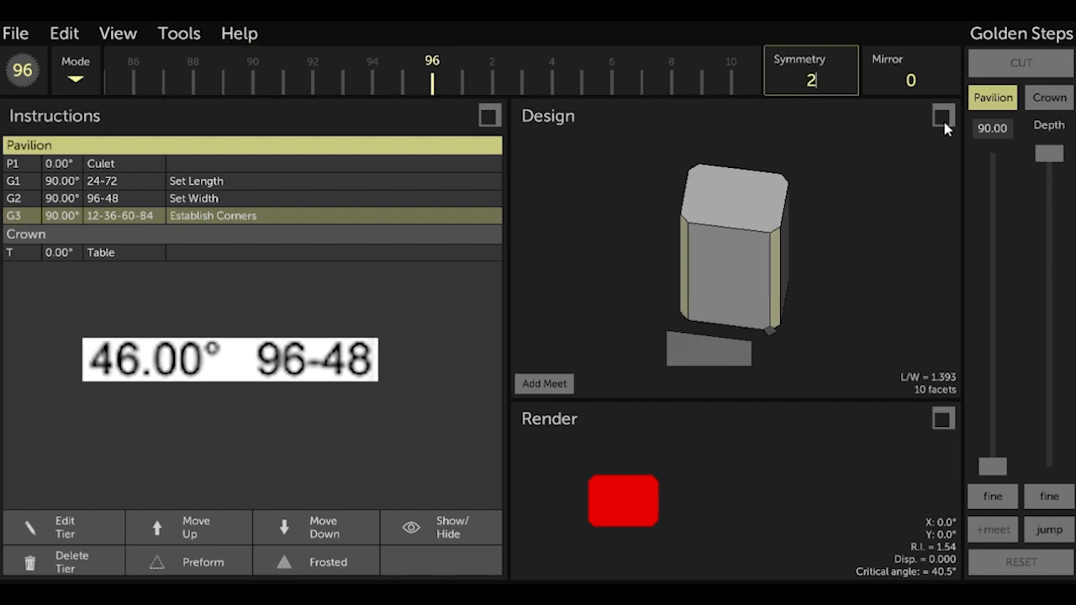
click(979, 130)
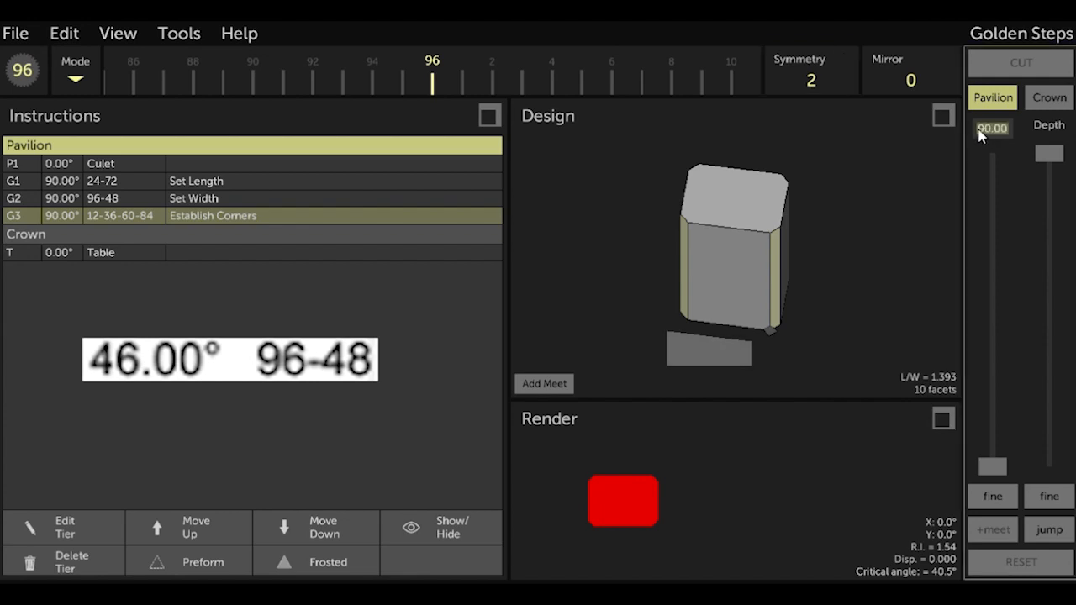
text(46)
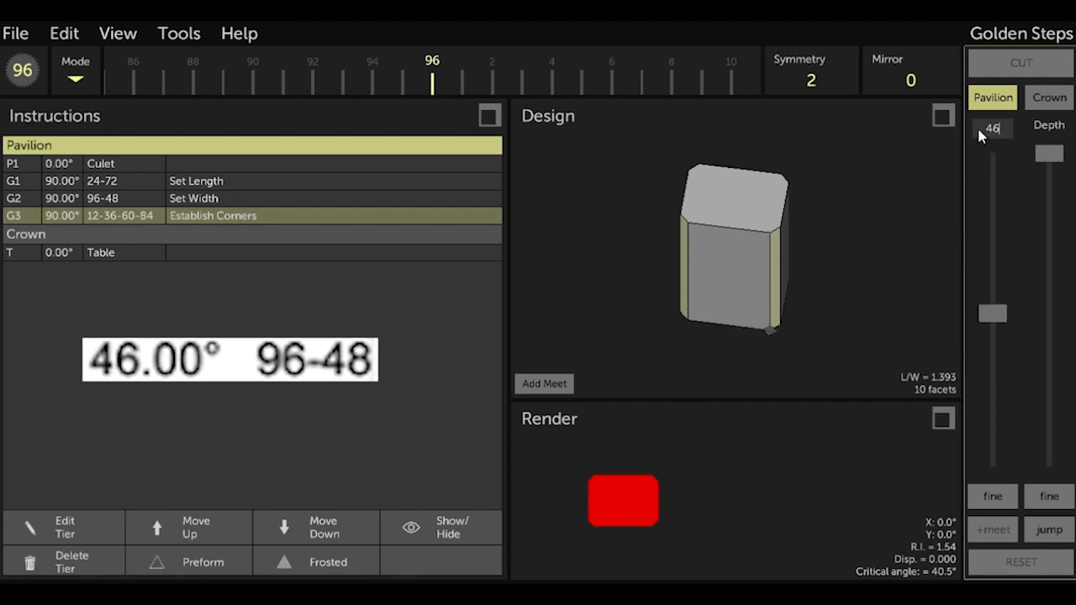
drag(1051, 156, 1057, 361)
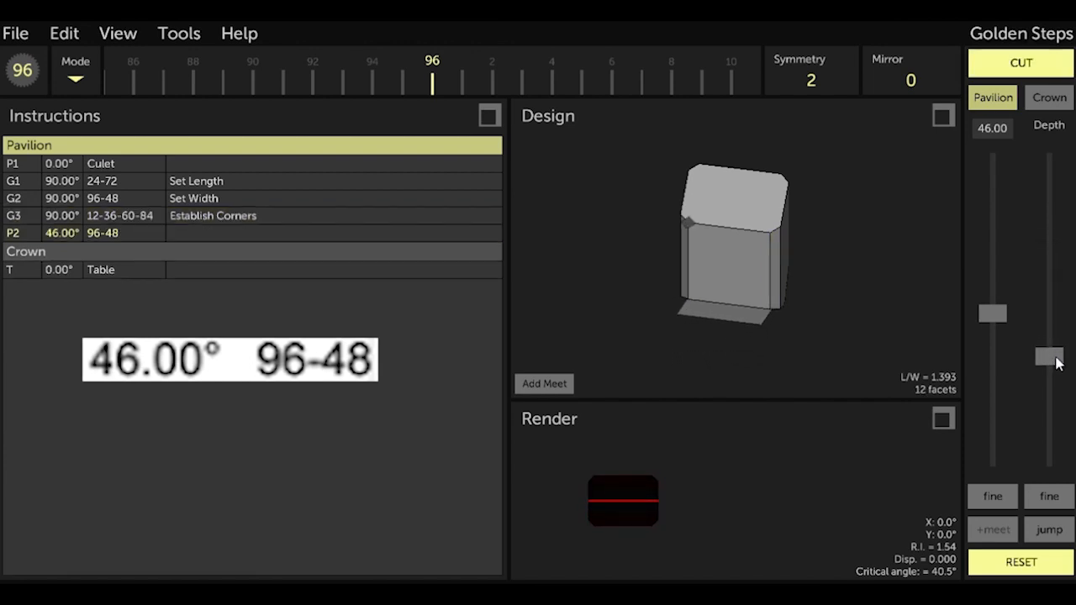
drag(925, 307, 842, 205)
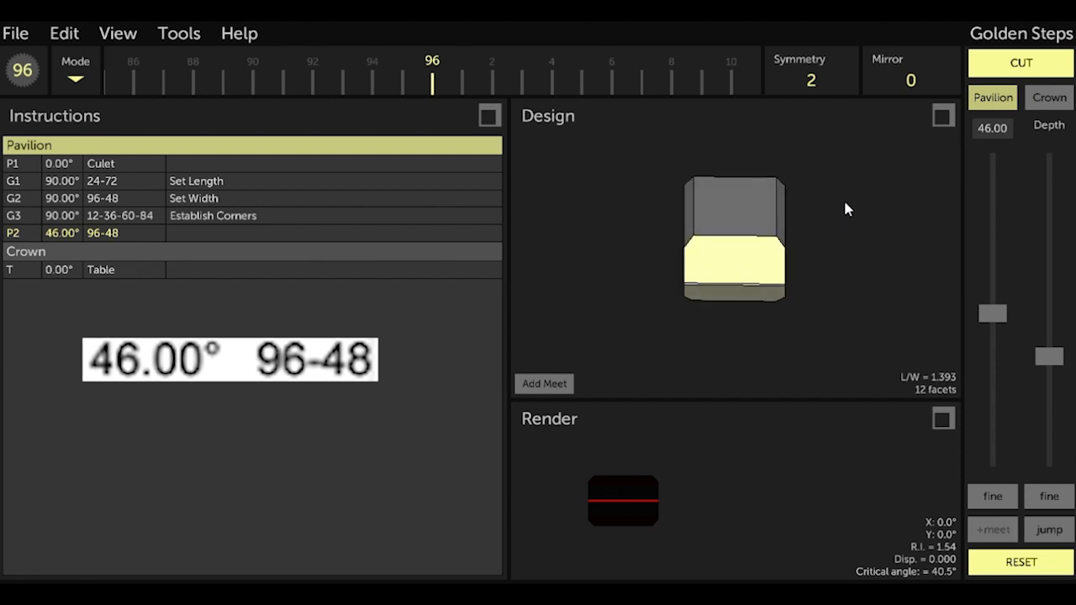
click(1005, 76)
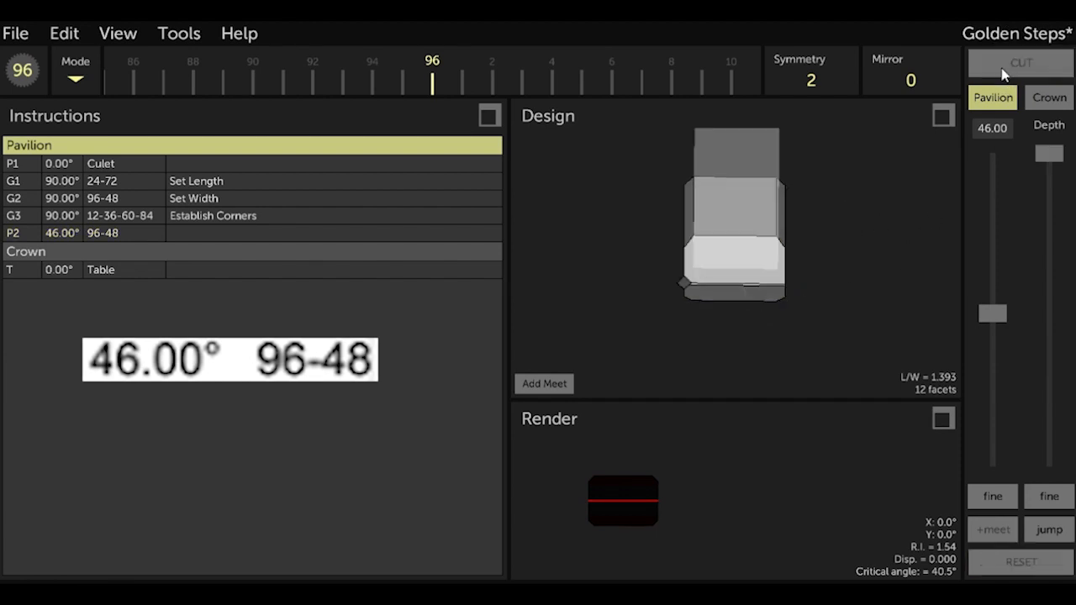
Add the instruction "Establish side girdle line" to the 46° 96-48 tier
click(201, 233)
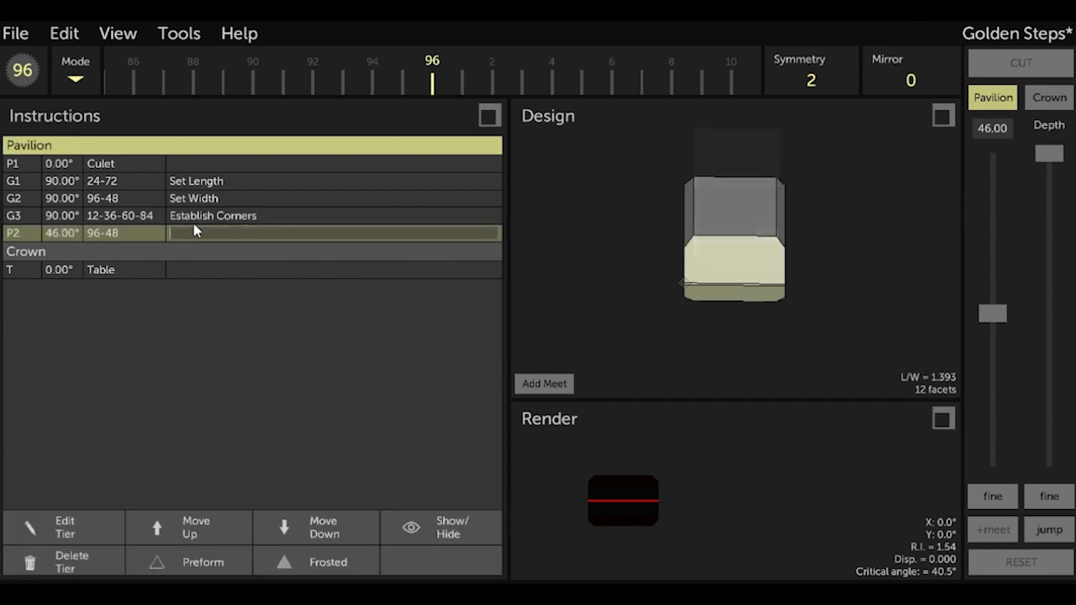
text(Establish side girdle line)
key(Return)
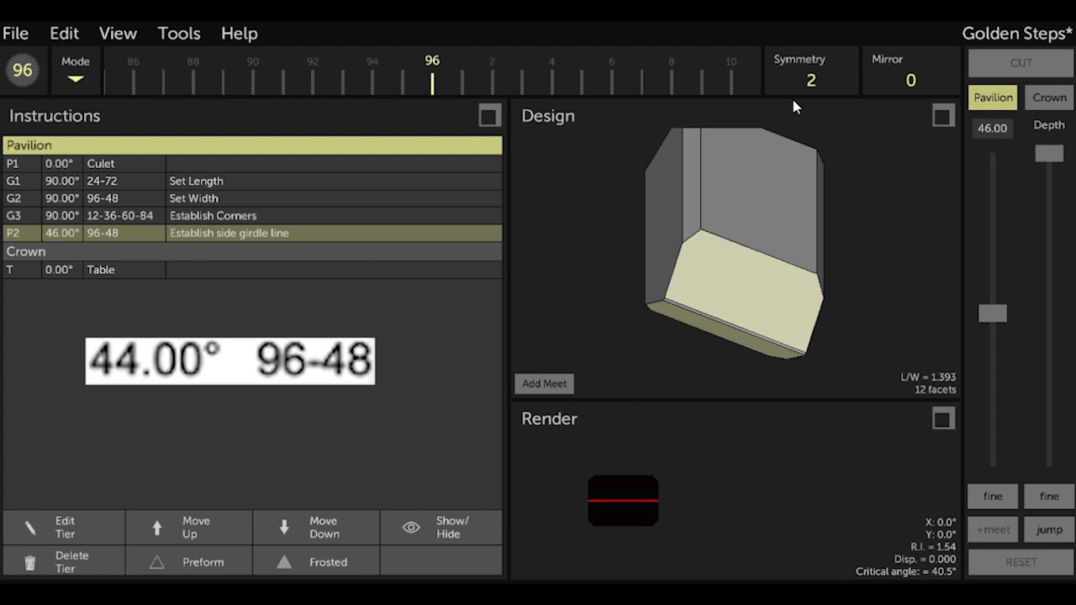
Cut a 44° pavilion tier at 96-48, fine-tuning the depth to leave a narrow strip of the 46° facets along the girdle
click(981, 134)
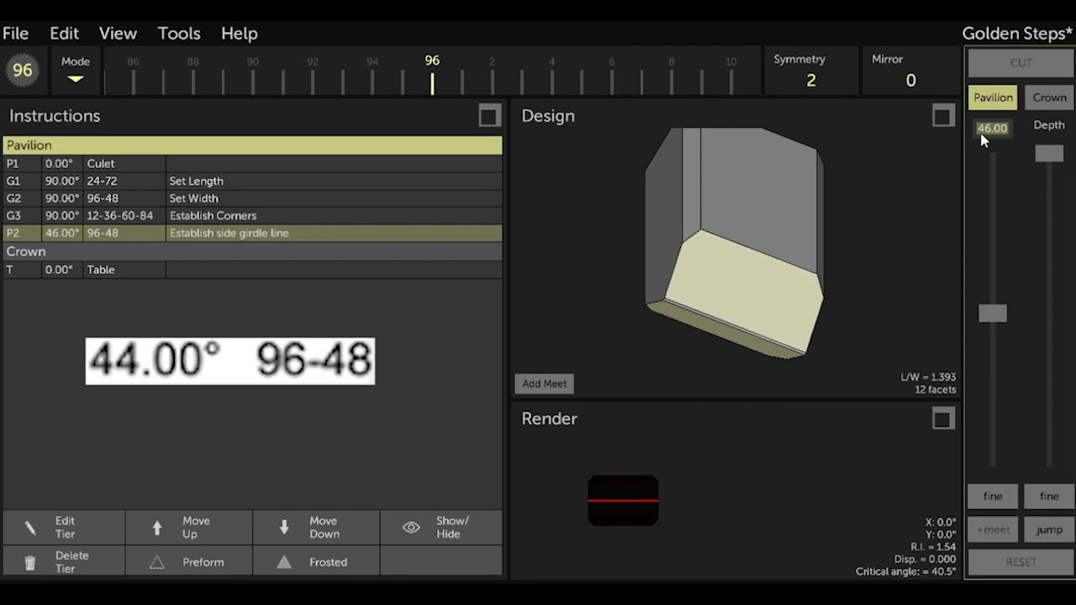
text(44)
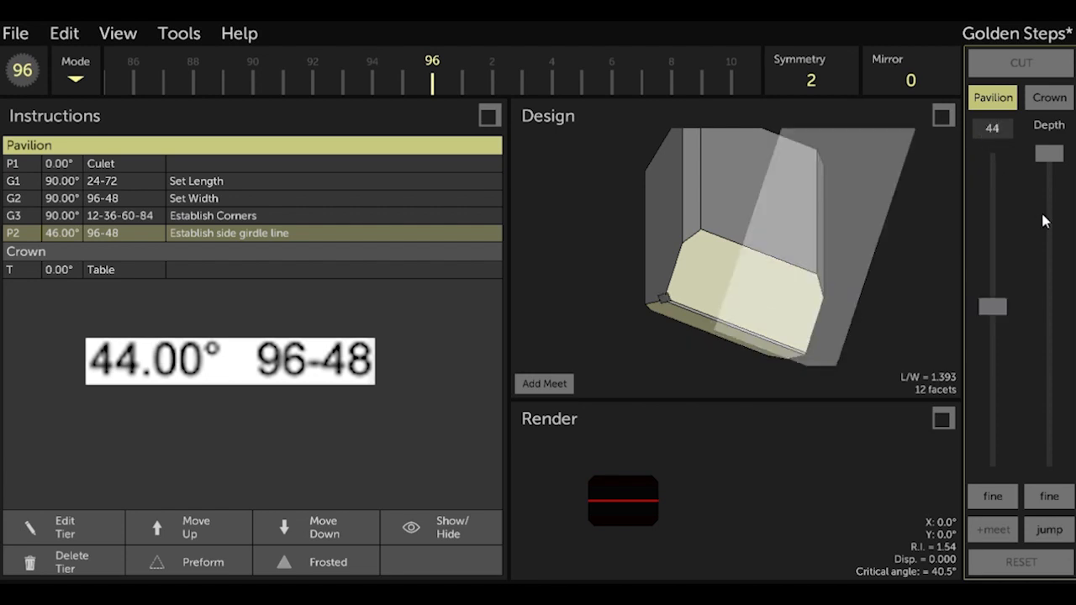
click(1060, 164)
drag(1060, 166, 1030, 359)
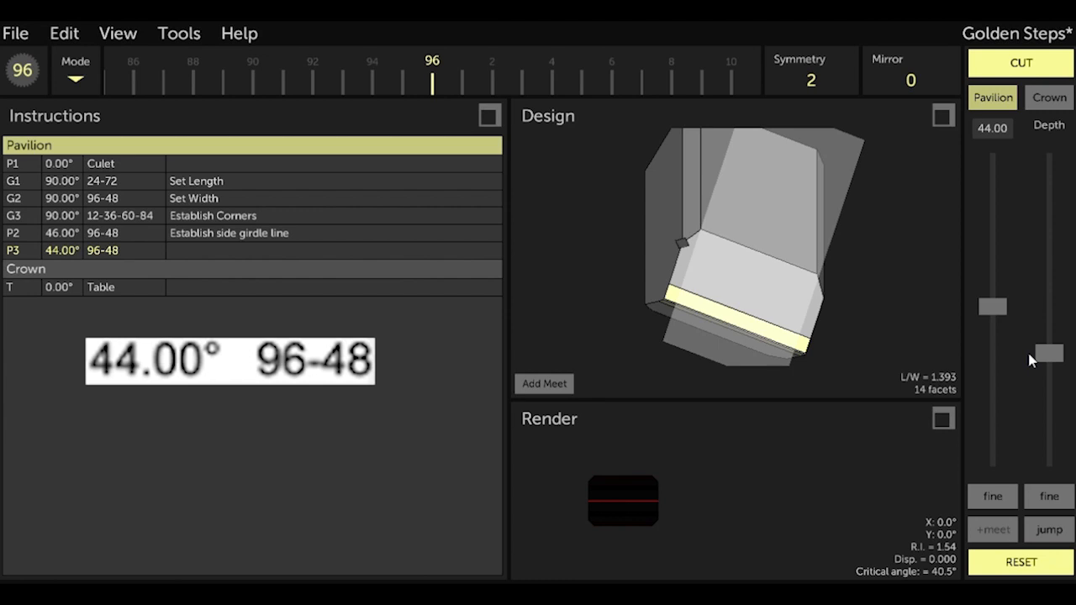
click(1047, 503)
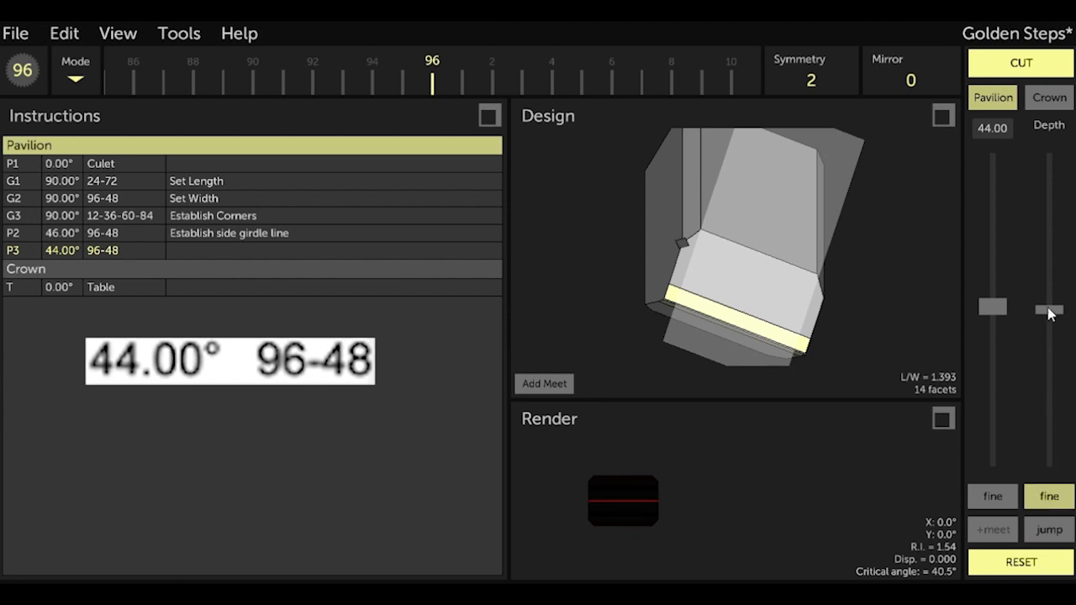
drag(1049, 313, 1044, 357)
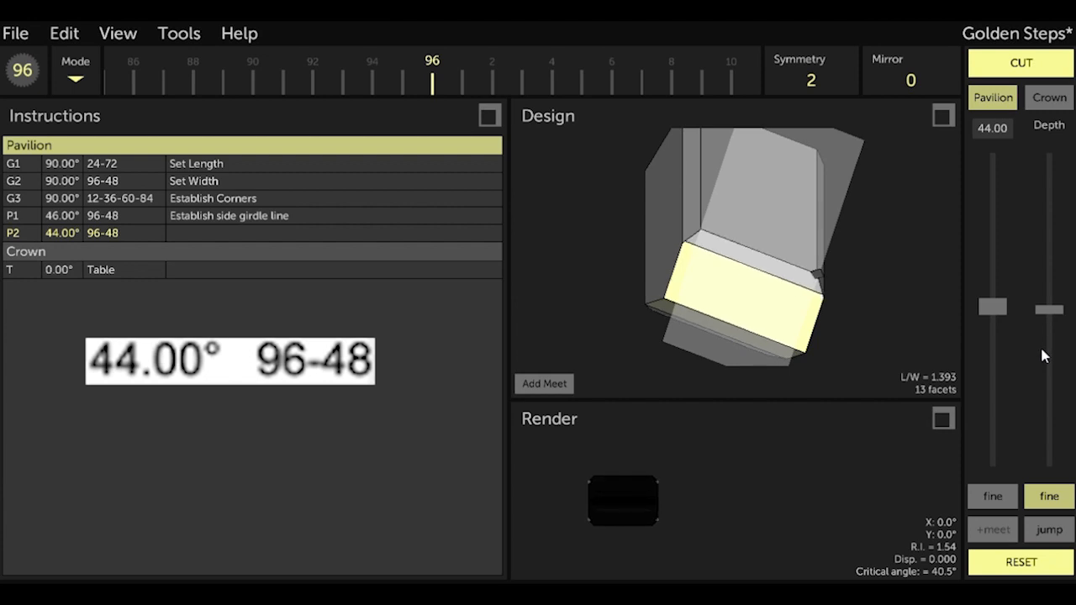
click(1022, 65)
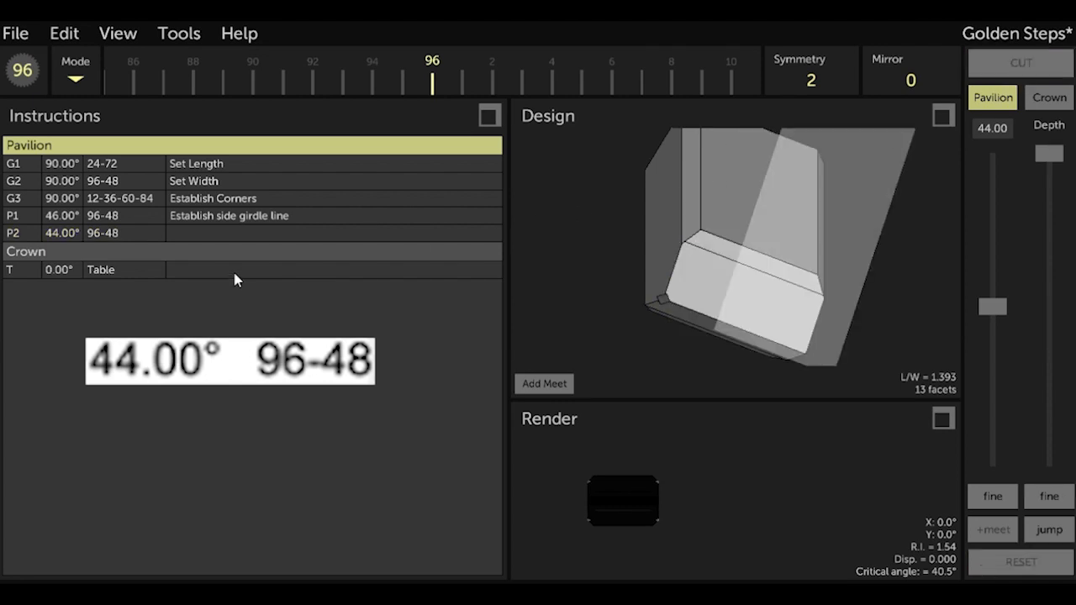
Add the instruction "Cut as required to allow equal steps" to the 44° 96-48 tier
click(218, 235)
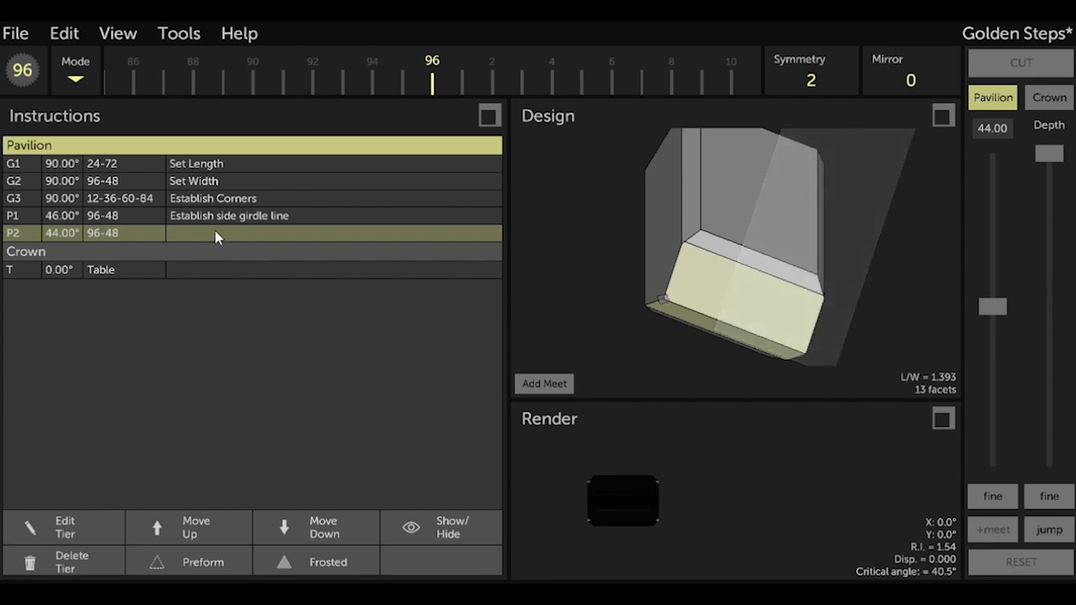
click(216, 237)
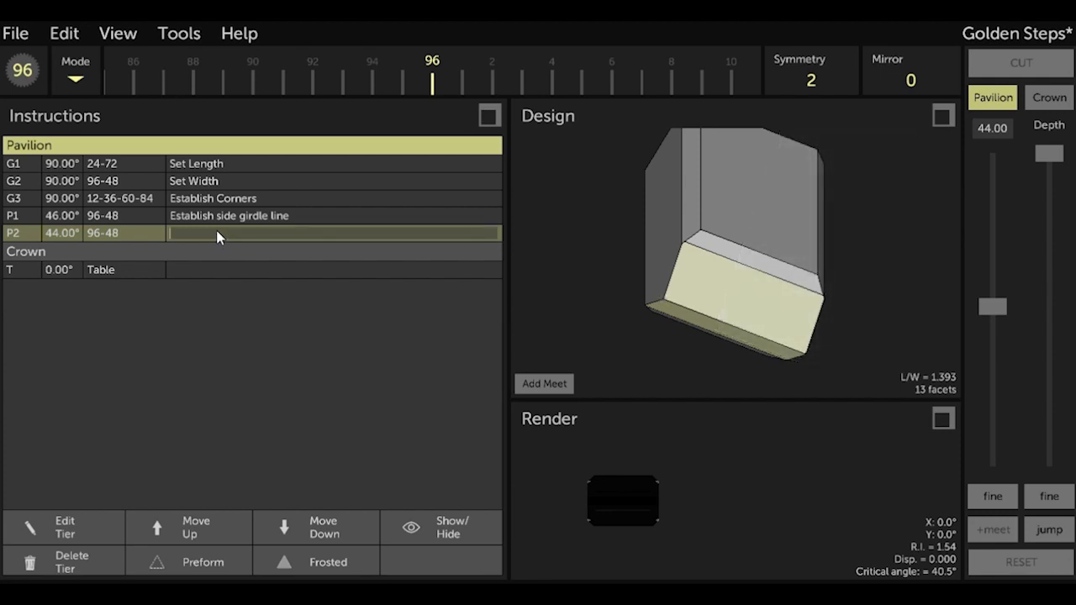
text(Cut as required to allow equal steps)
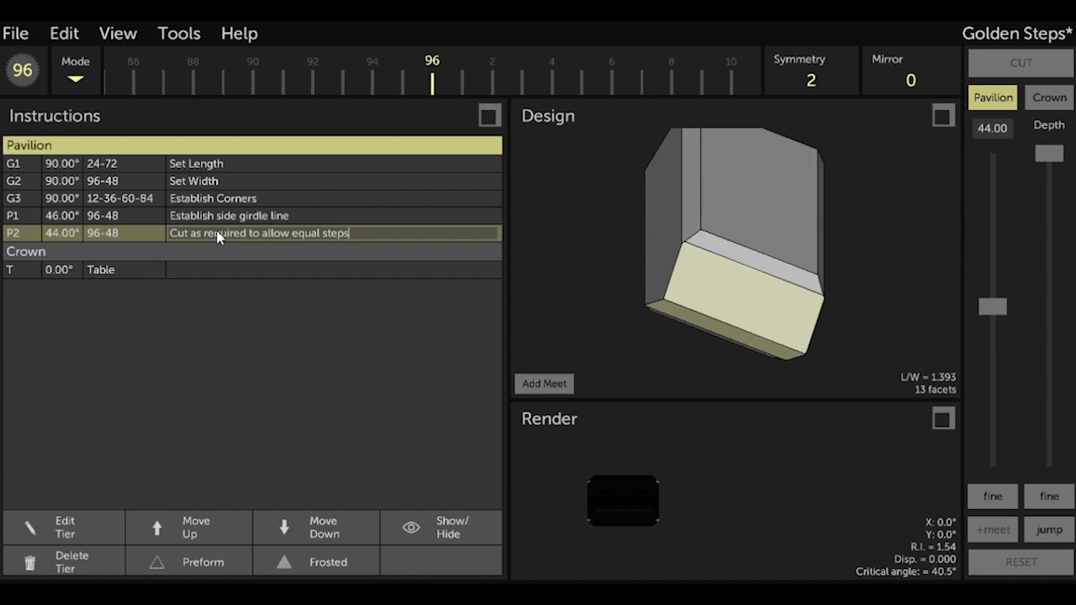
key(Return)
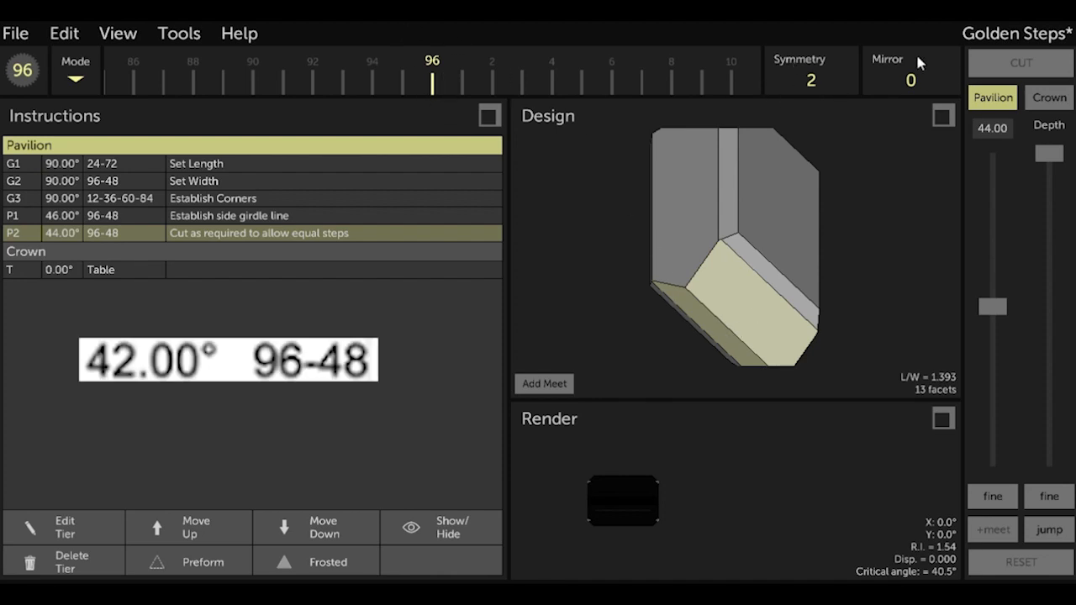
Cut a 42° pavilion tier at 96-48, fine-tuning the depth so the 44° step matches the width of the one above
click(984, 130)
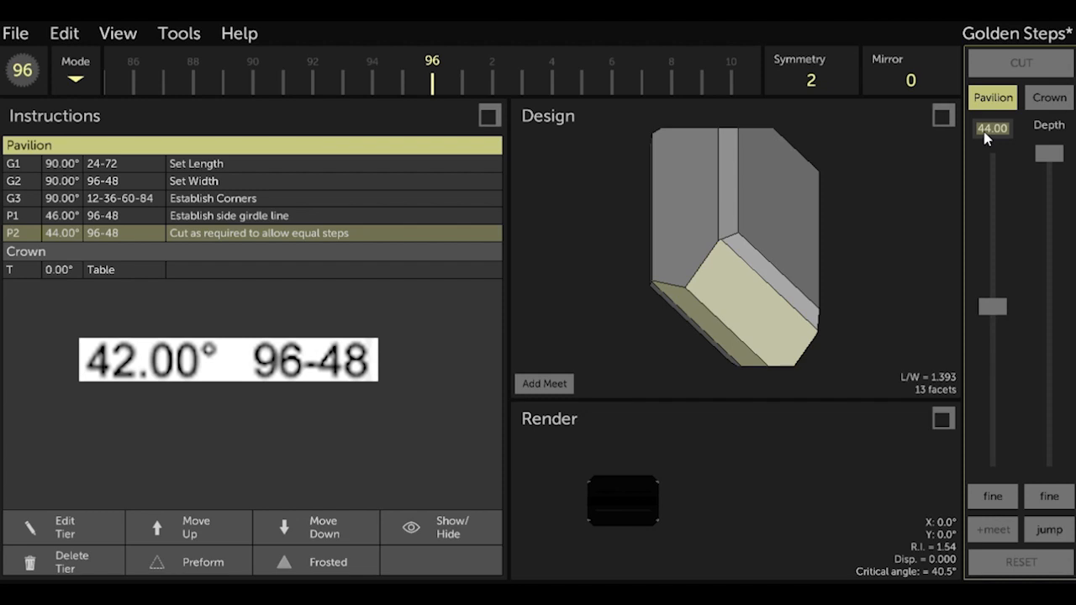
text(42)
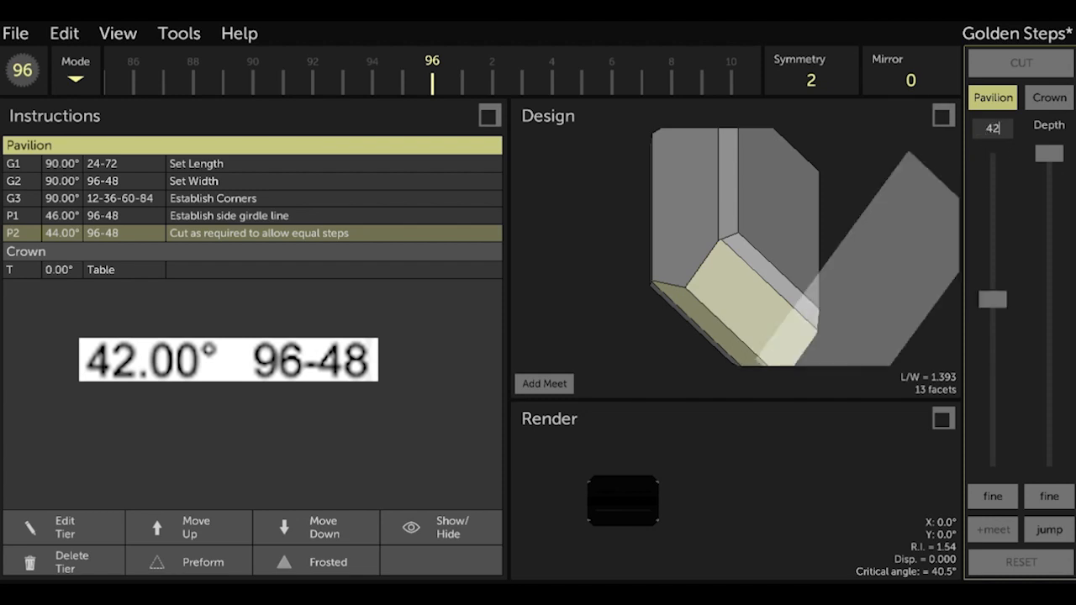
drag(1044, 158, 1018, 347)
click(1043, 489)
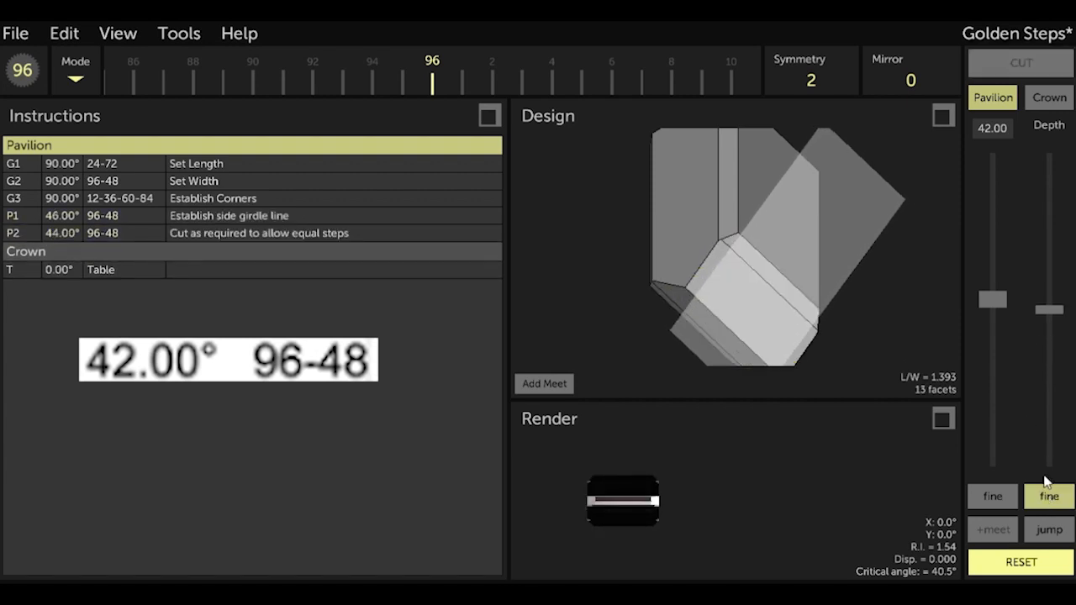
drag(1049, 311, 1040, 399)
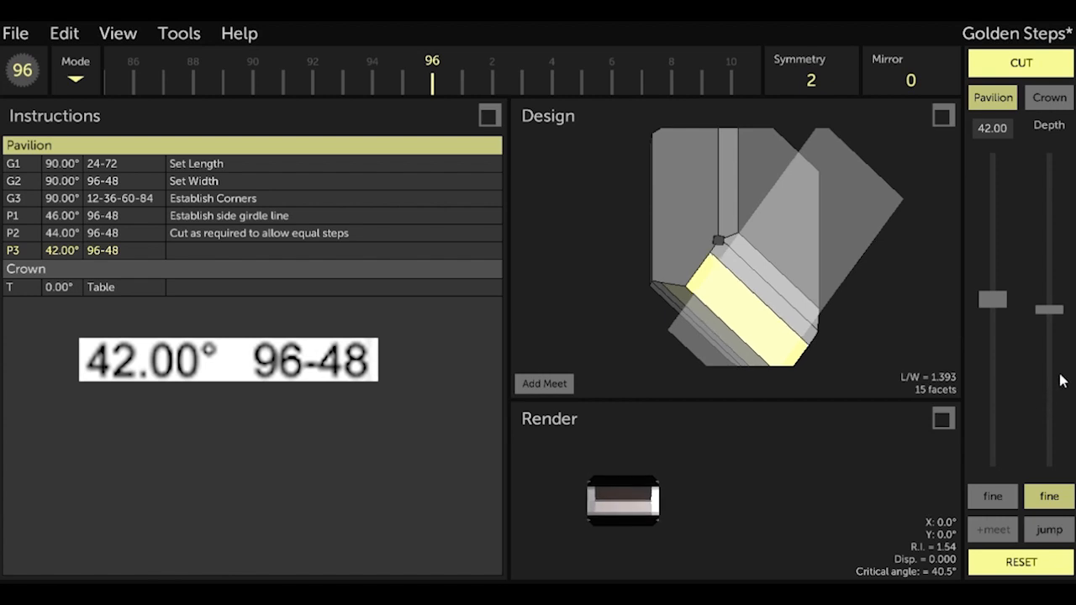
click(1019, 72)
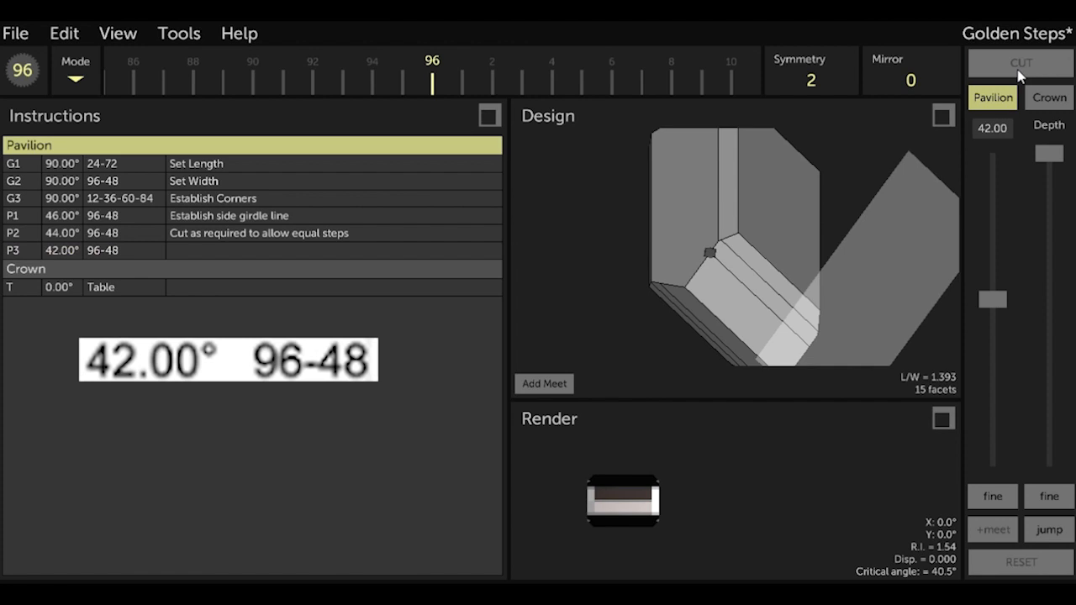
Add the instruction "Cut as required to allow equal steps" to the 42° 96-48 tier and save the design
click(259, 261)
click(254, 252)
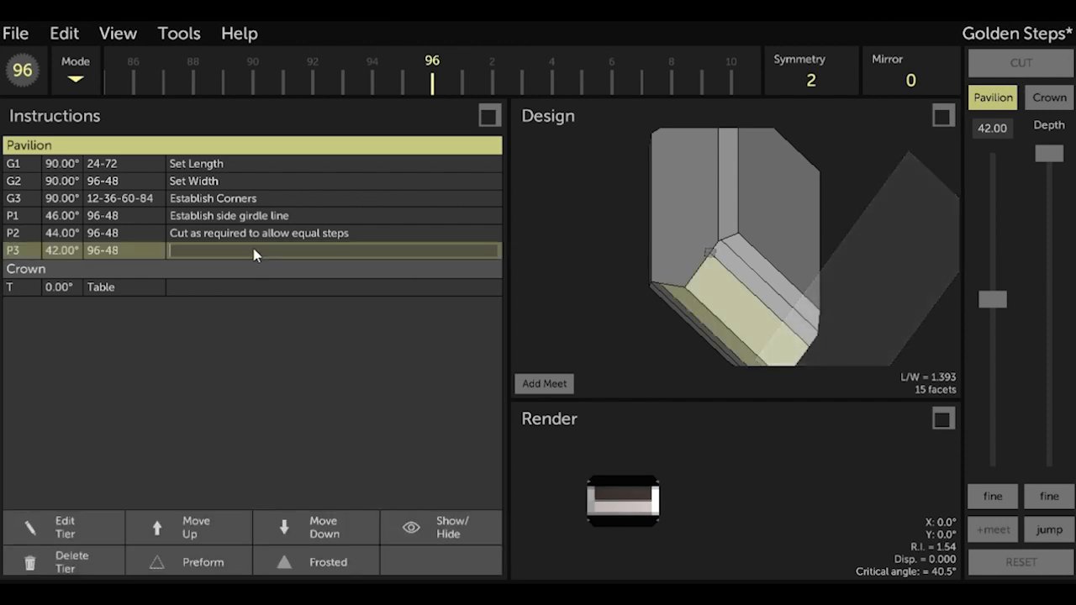
text(Cut)
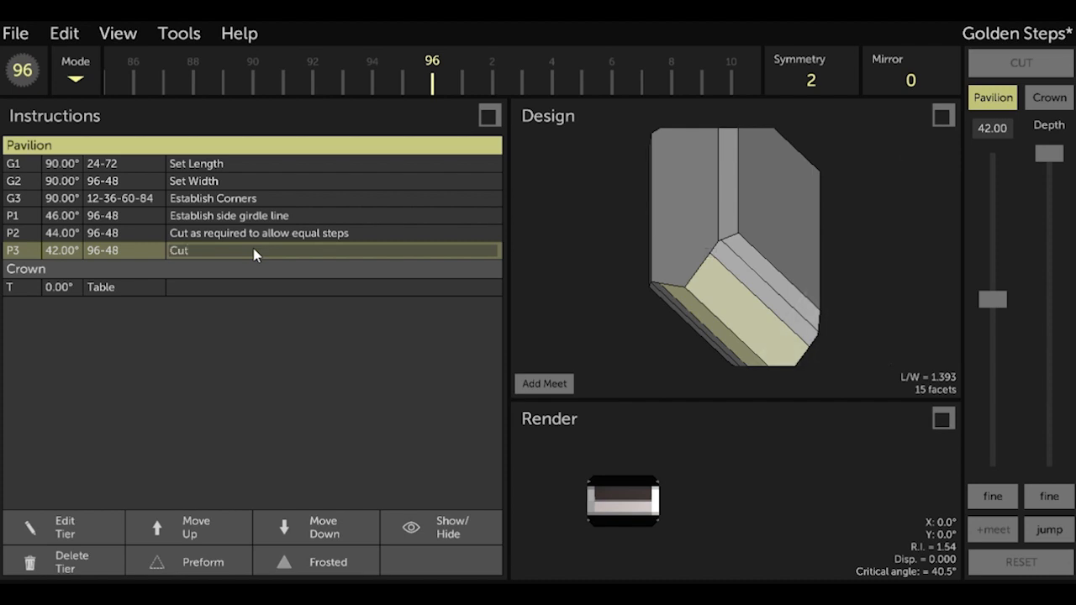
text( as required to allow equal steps)
key(Return)
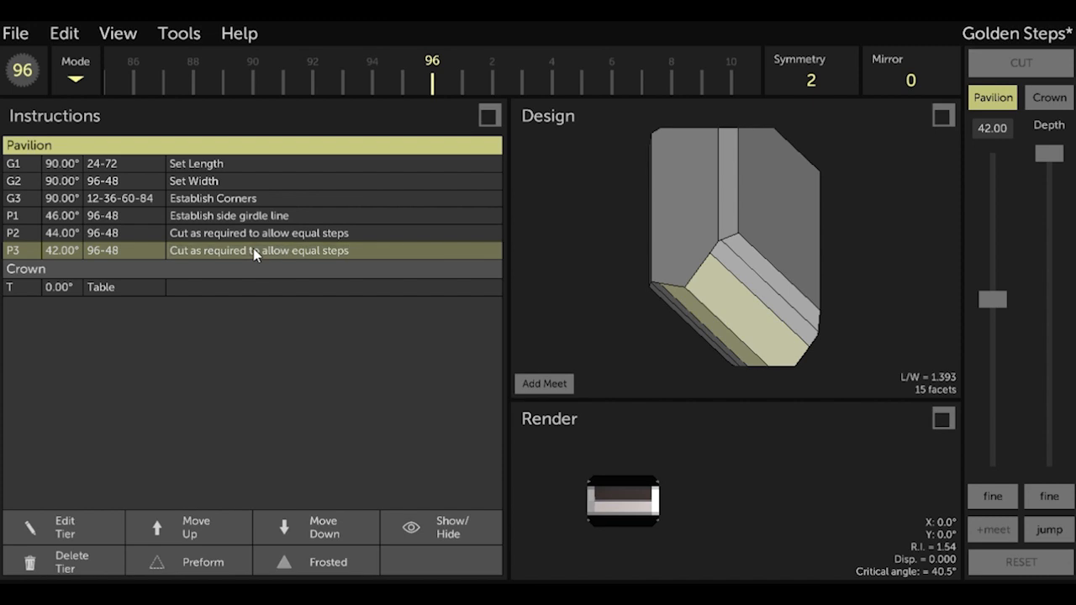
key(ctrl+s)
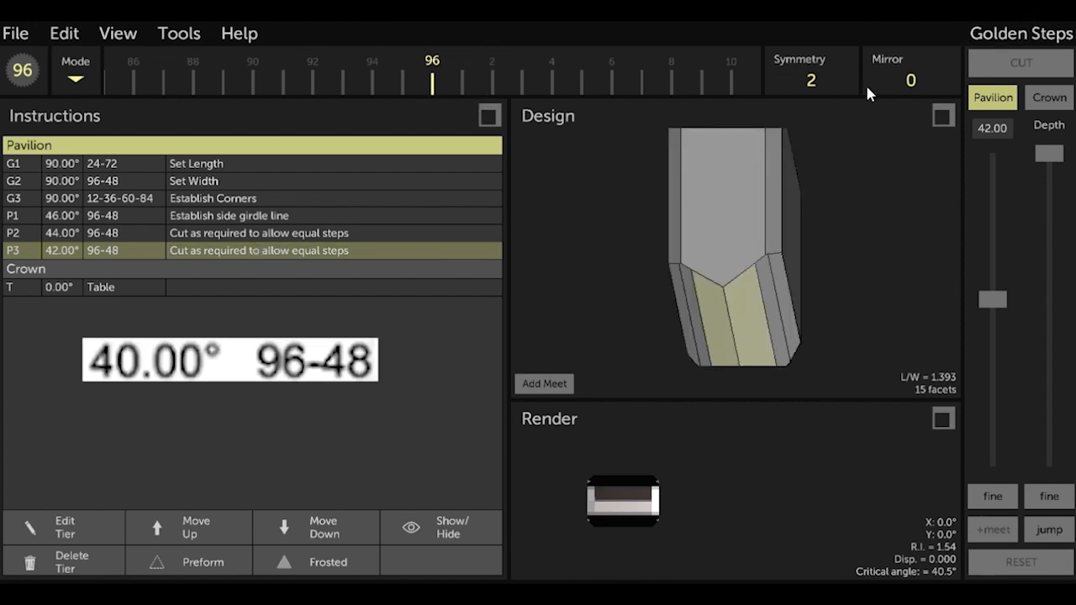
Cut a 40° pavilion tier at 96-48 along the keel, fine-tuning the depth to keep the steps equal in width
click(989, 131)
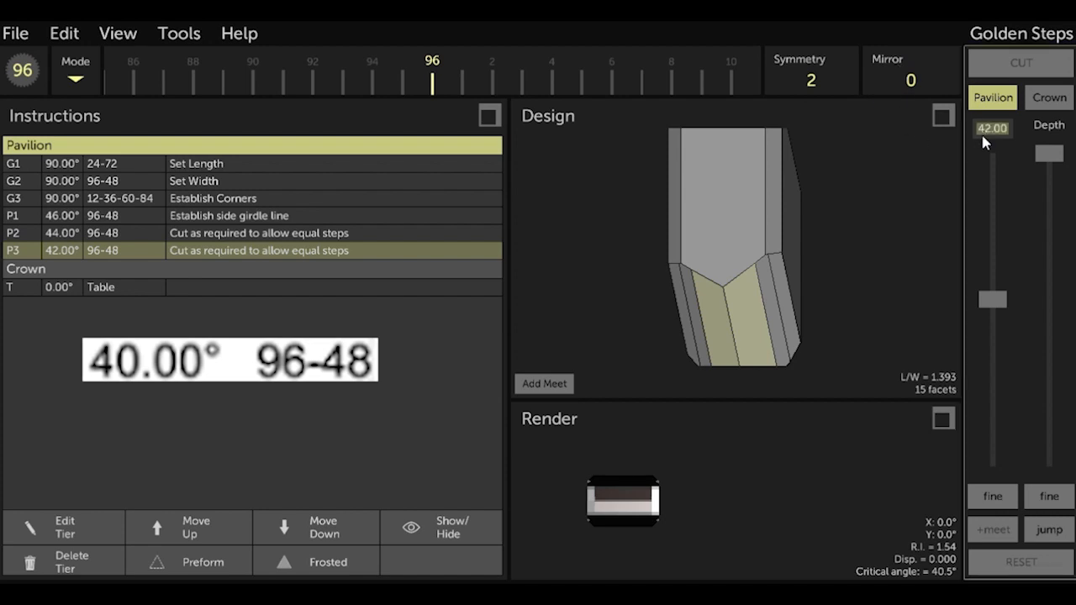
text(40)
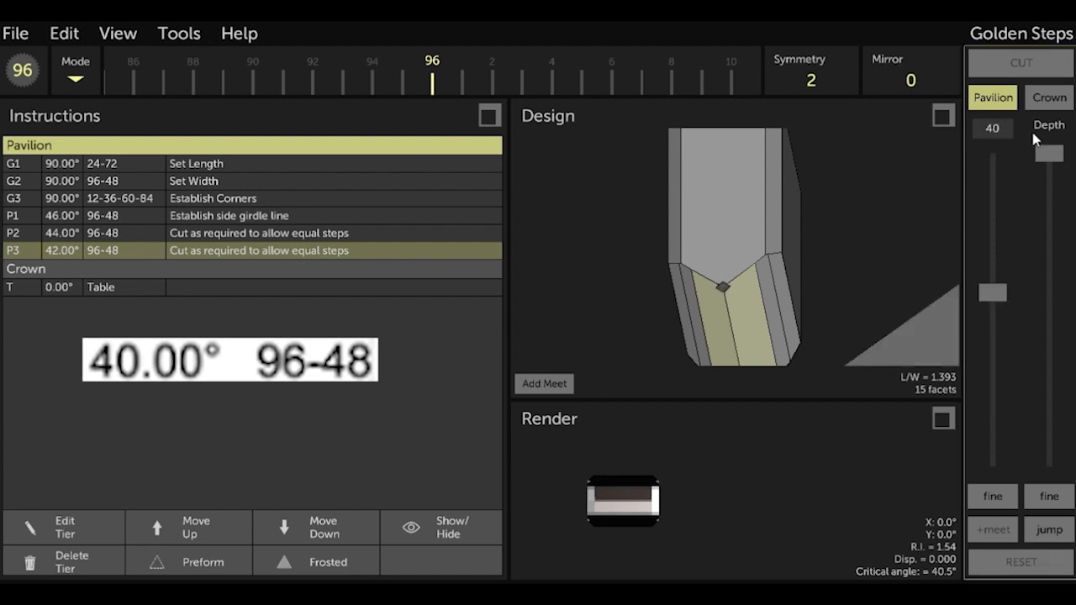
drag(1055, 150, 1005, 347)
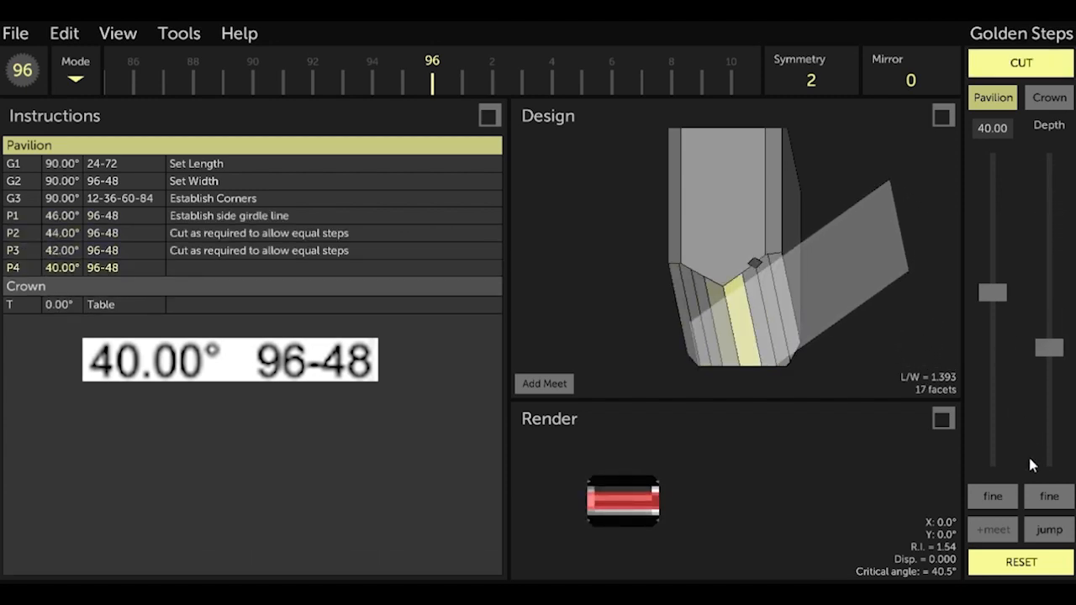
click(1044, 498)
drag(707, 254, 729, 222)
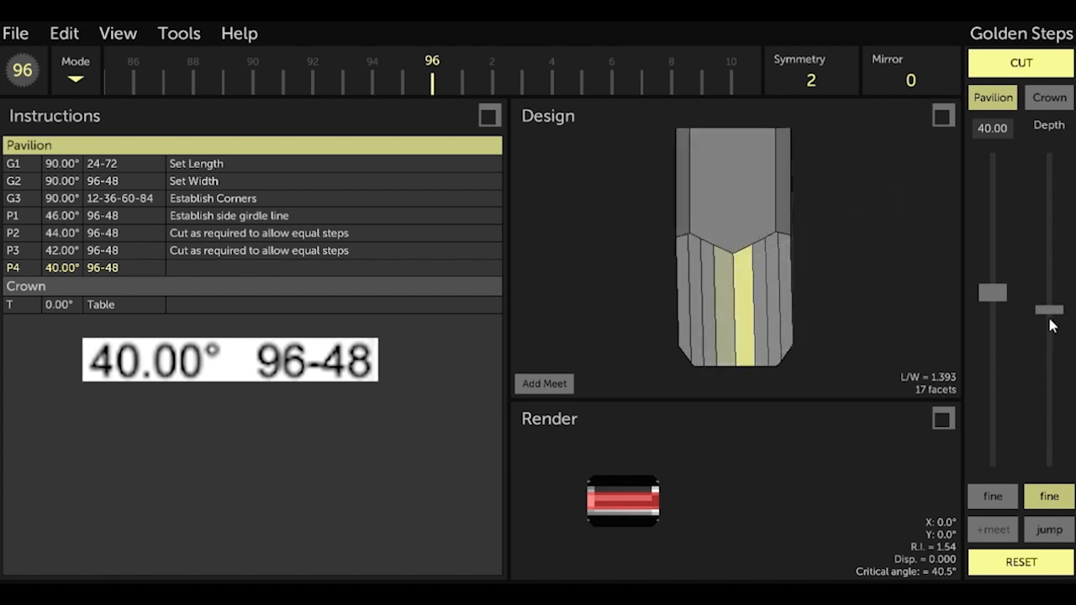
drag(1049, 311, 1047, 309)
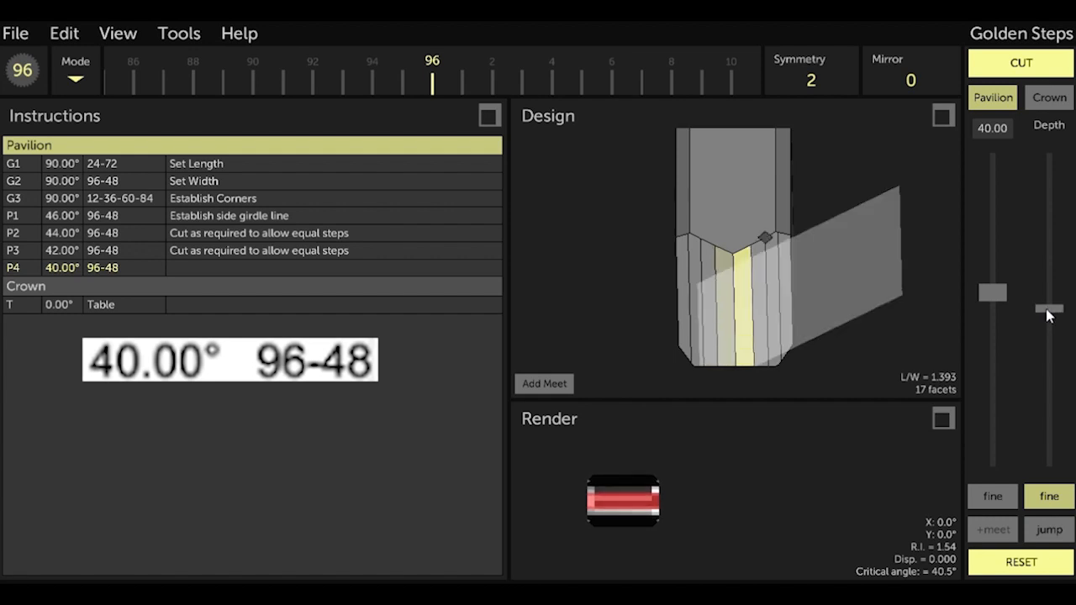
click(1013, 67)
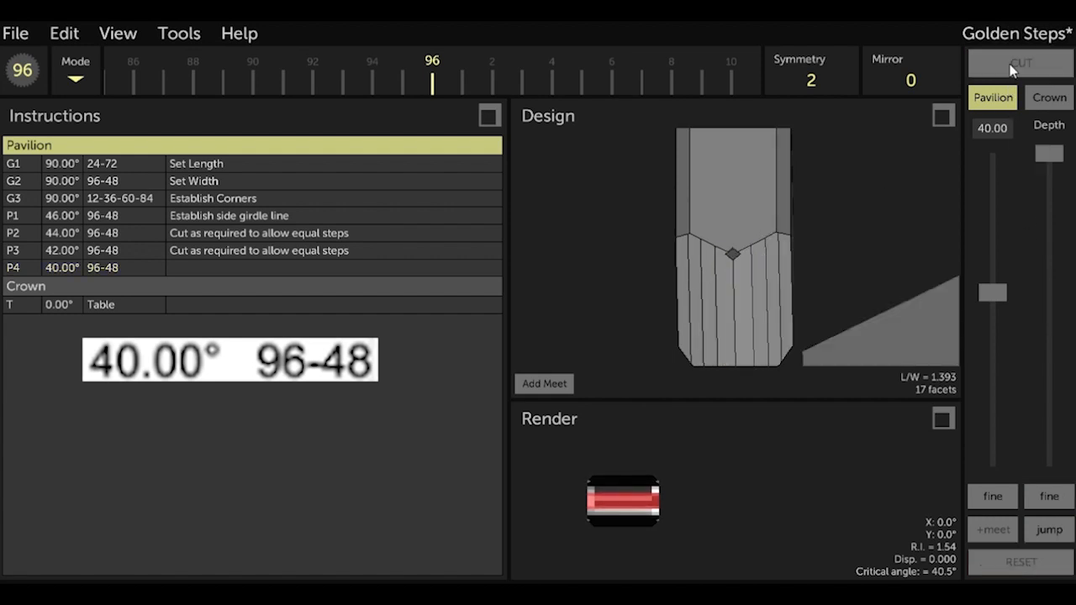
Add the instruction "Cut as required to allow equal steps" to the 40° 96-48 tier
click(245, 274)
click(244, 275)
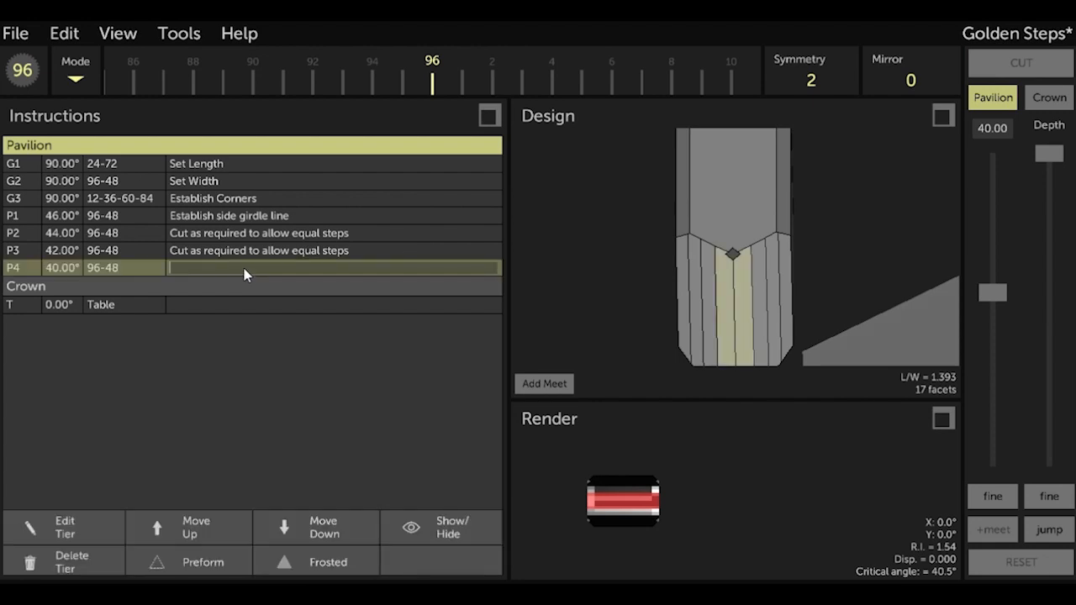
key(ctrl+v)
key(Return)
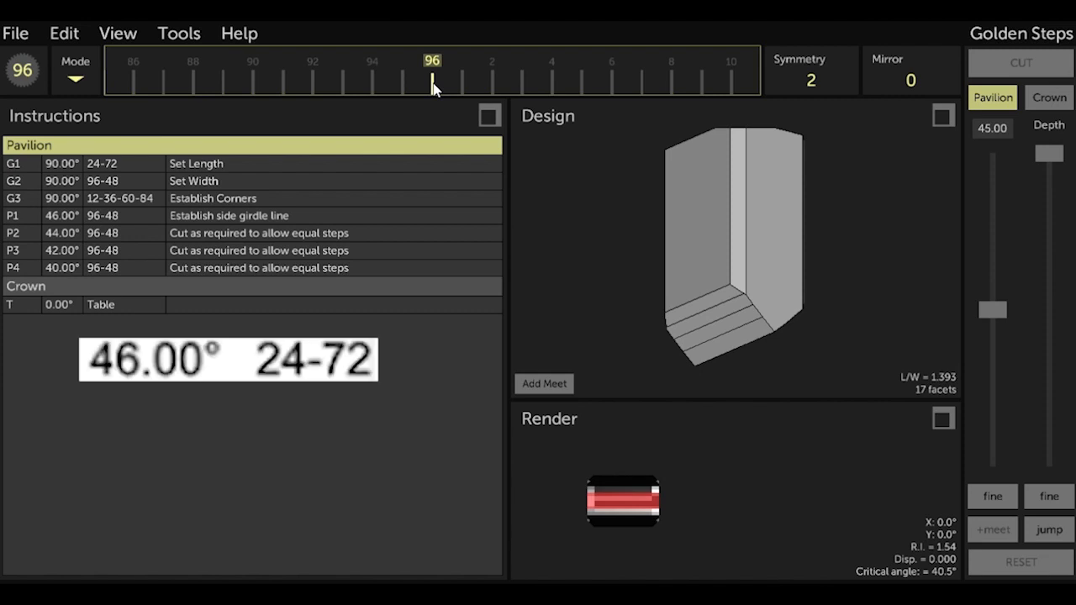
Cut a 46° pavilion tier on the end facets at index 24 with symmetry 2, fine-tuning the depth to level the girdle line
scroll(434, 87, down, 20)
click(995, 134)
text(46)
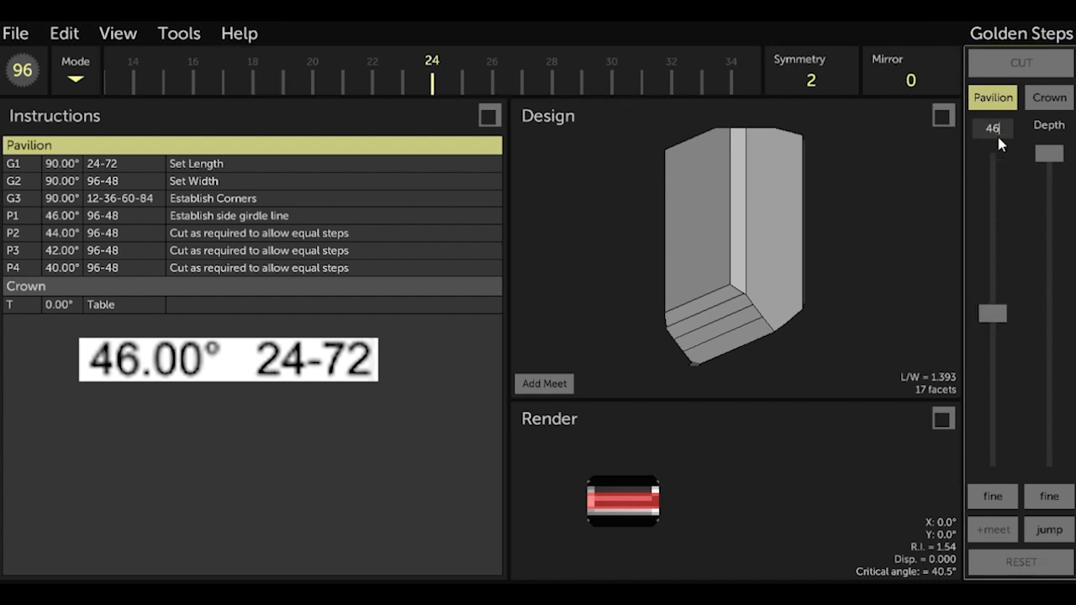
drag(1046, 166, 1038, 338)
drag(902, 347, 721, 194)
drag(646, 367, 600, 240)
drag(871, 288, 847, 205)
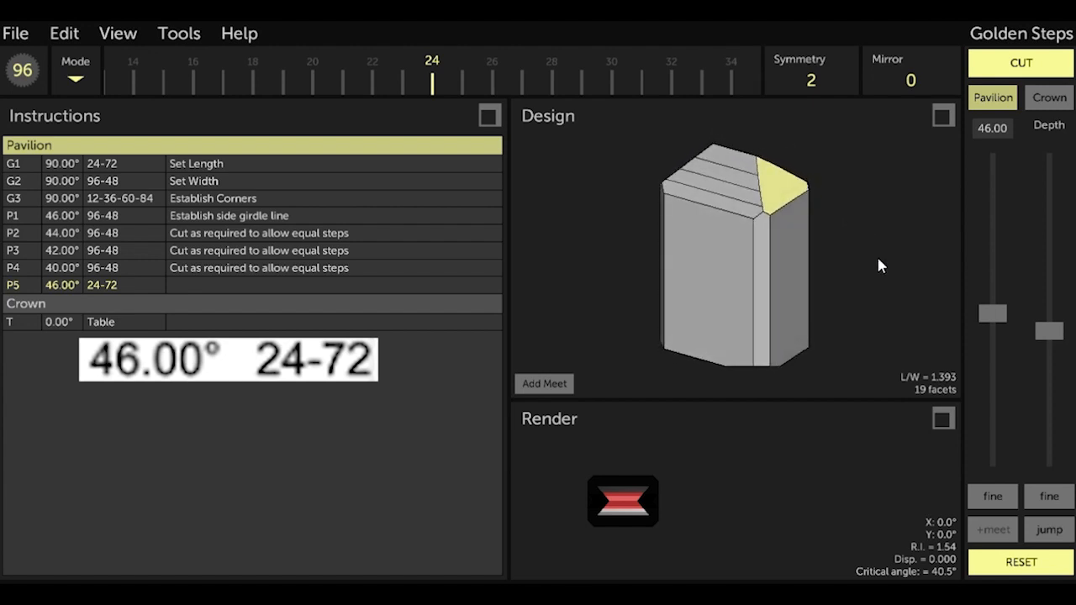
drag(859, 276, 893, 235)
click(1048, 496)
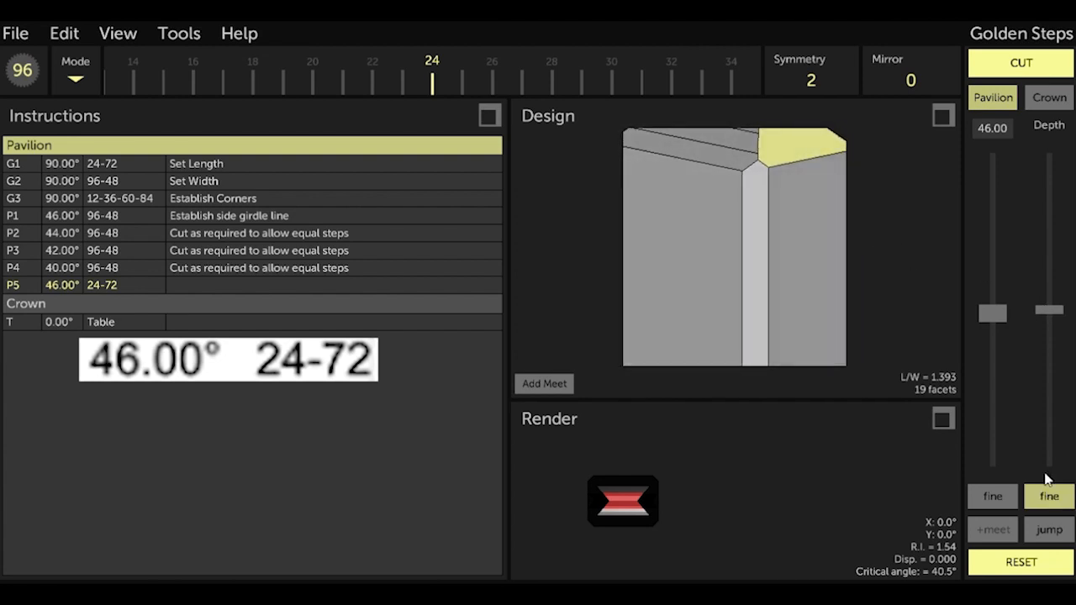
drag(1049, 331, 1049, 386)
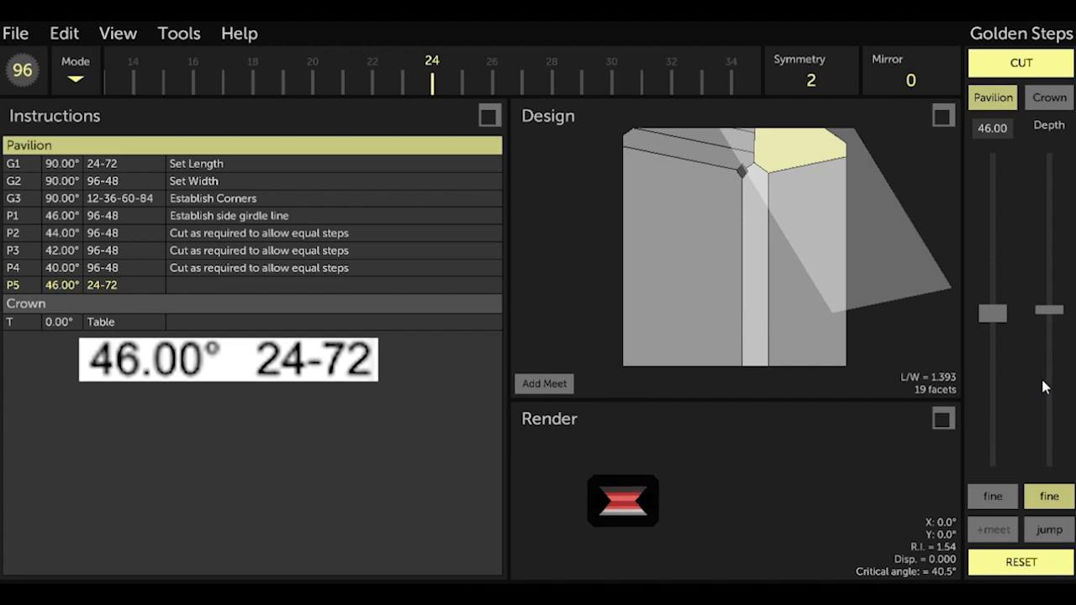
click(1017, 71)
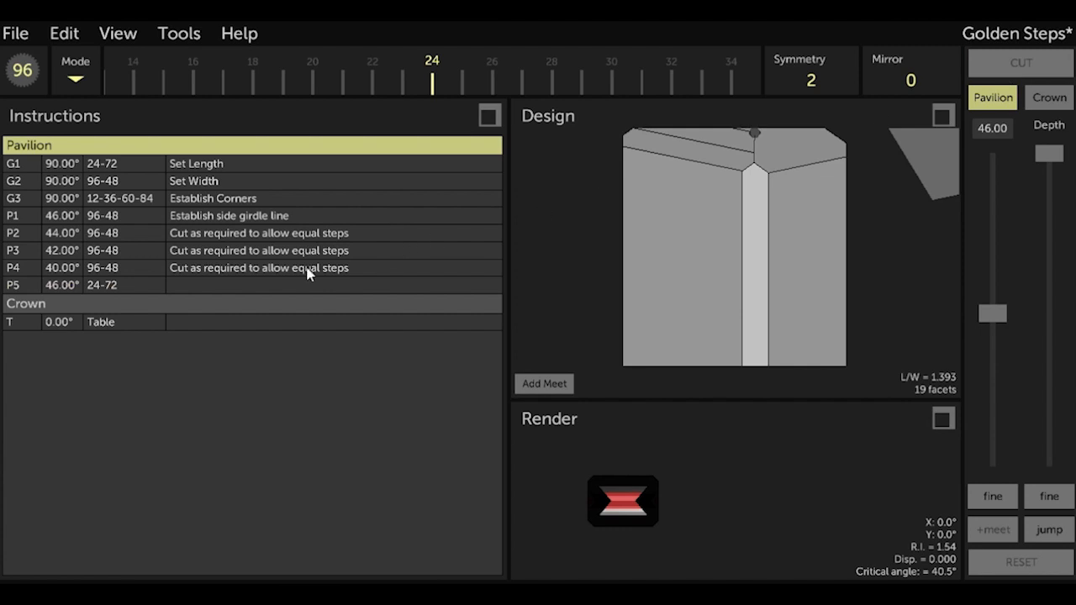
Add the instruction "Level girdle" to the 46° 24-72 tier
click(201, 291)
click(202, 290)
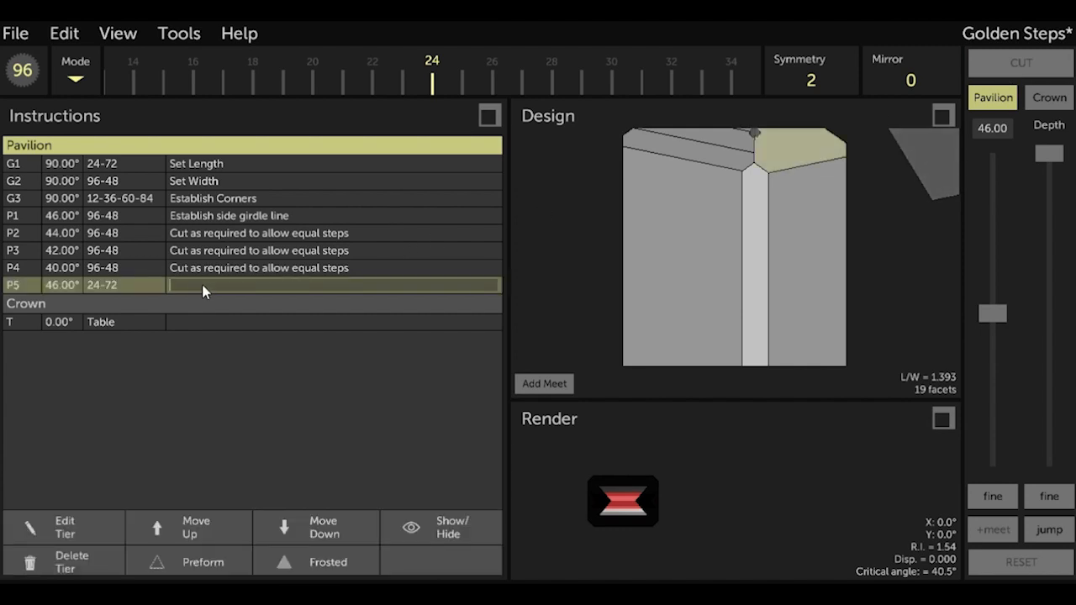
text(level girdle)
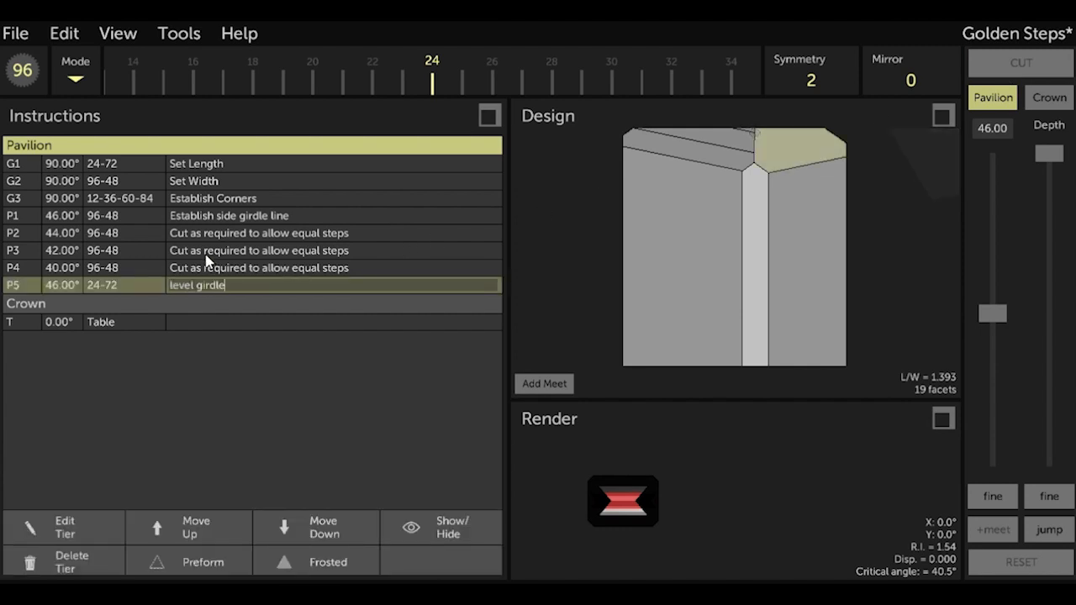
key(Return)
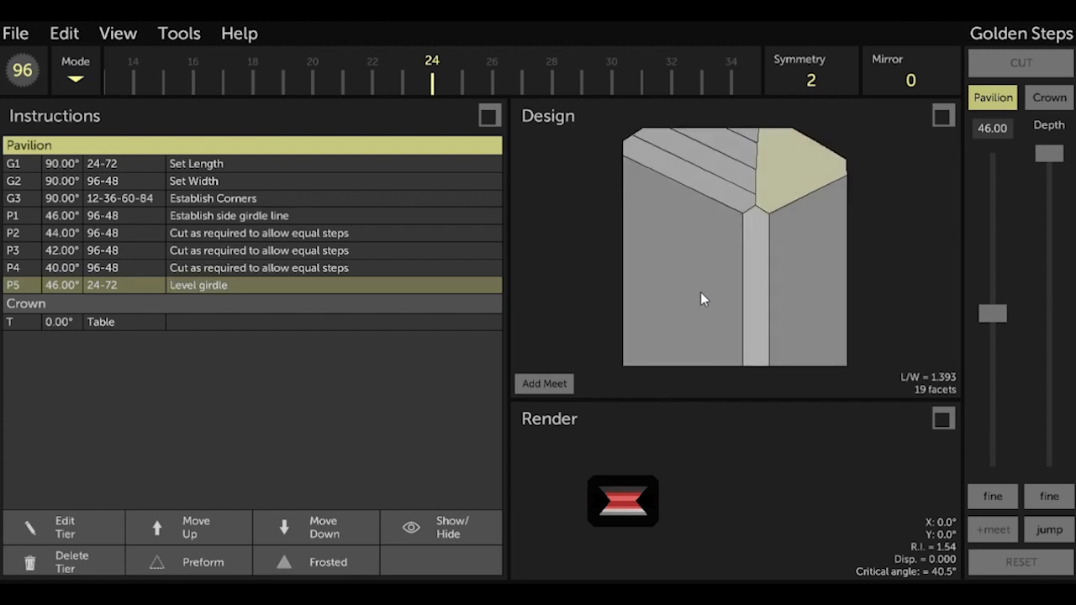
Cut a 44° pavilion tier at 24-72, deep enough to meet the edge between the P1 and P2 side steps
drag(701, 292, 674, 332)
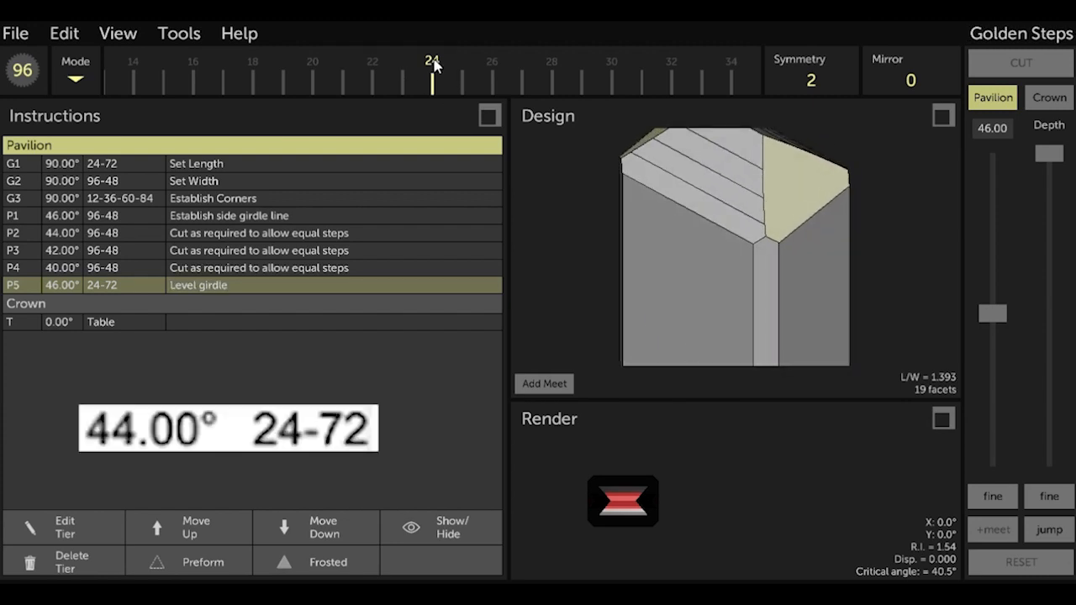
click(980, 133)
text(44)
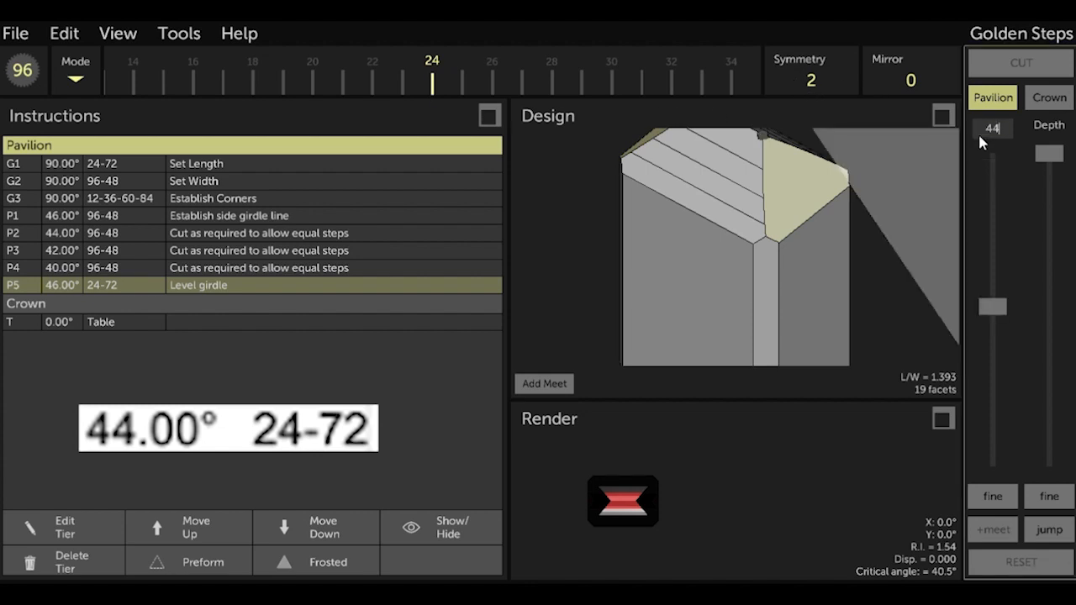
click(1050, 531)
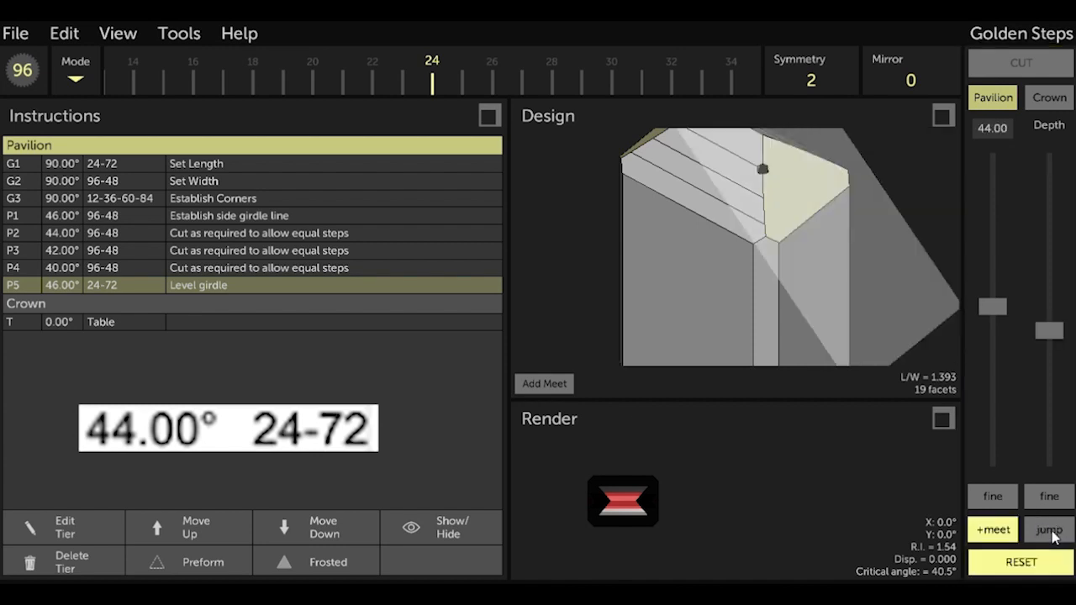
click(1052, 531)
click(1050, 531)
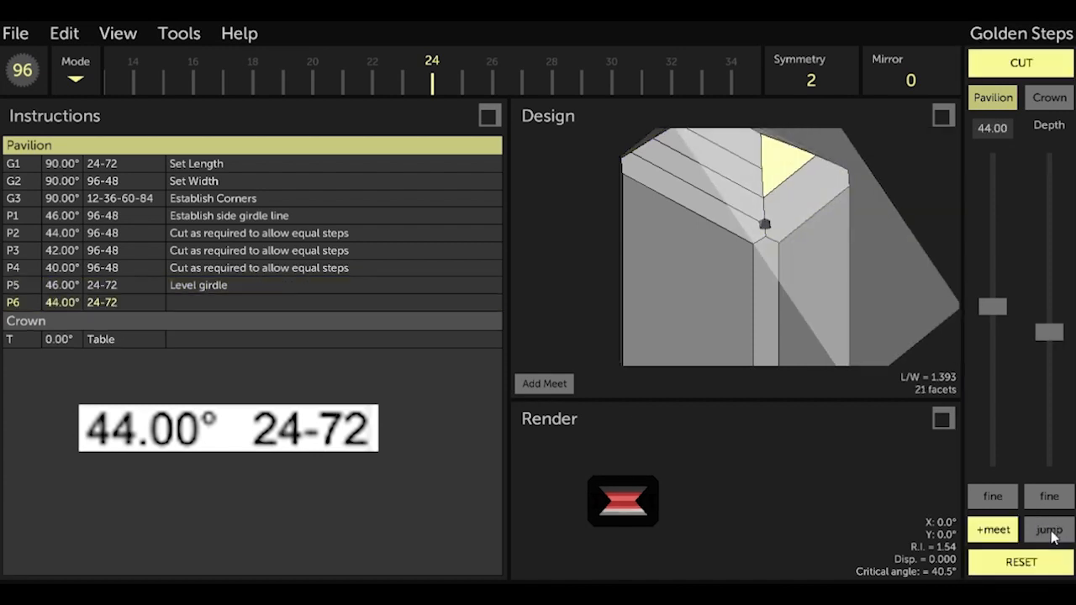
click(1050, 531)
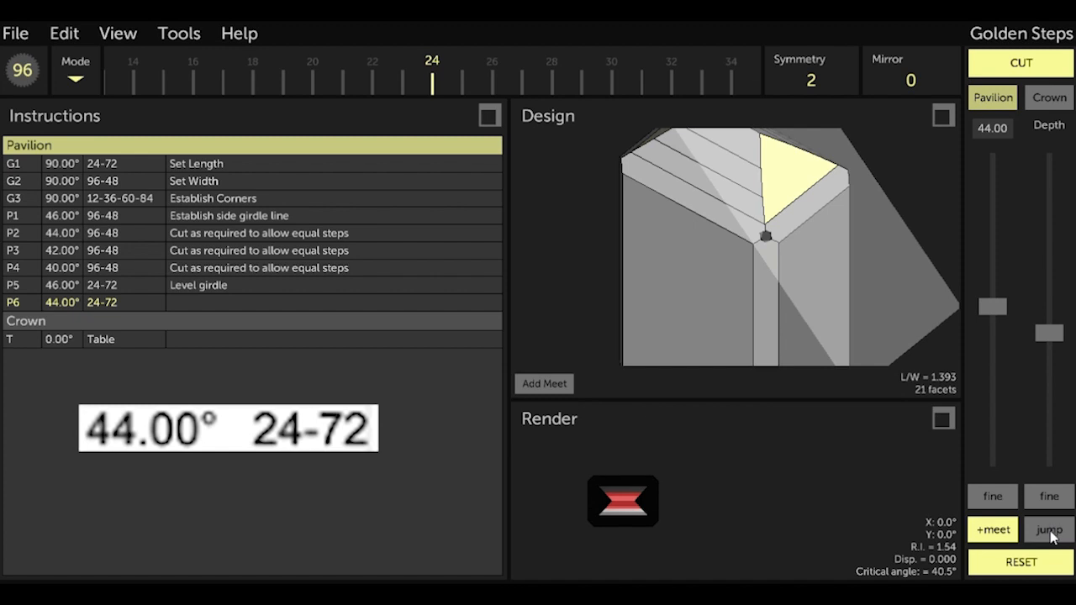
click(1036, 77)
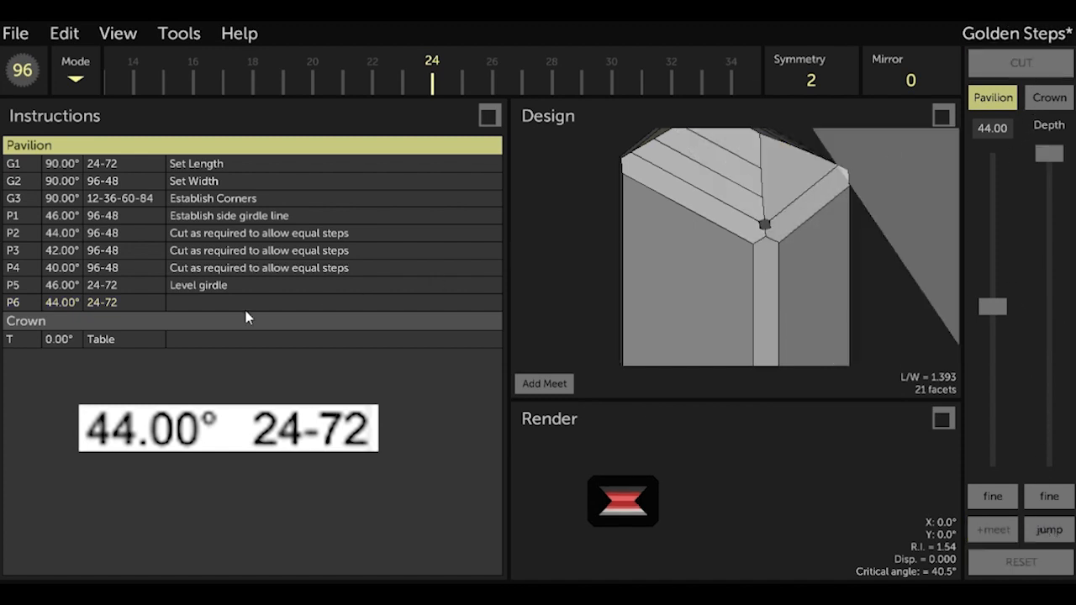
Add the instruction "Cut to meet P2" to the 44° 24-72 tier and save the design
click(244, 306)
click(235, 304)
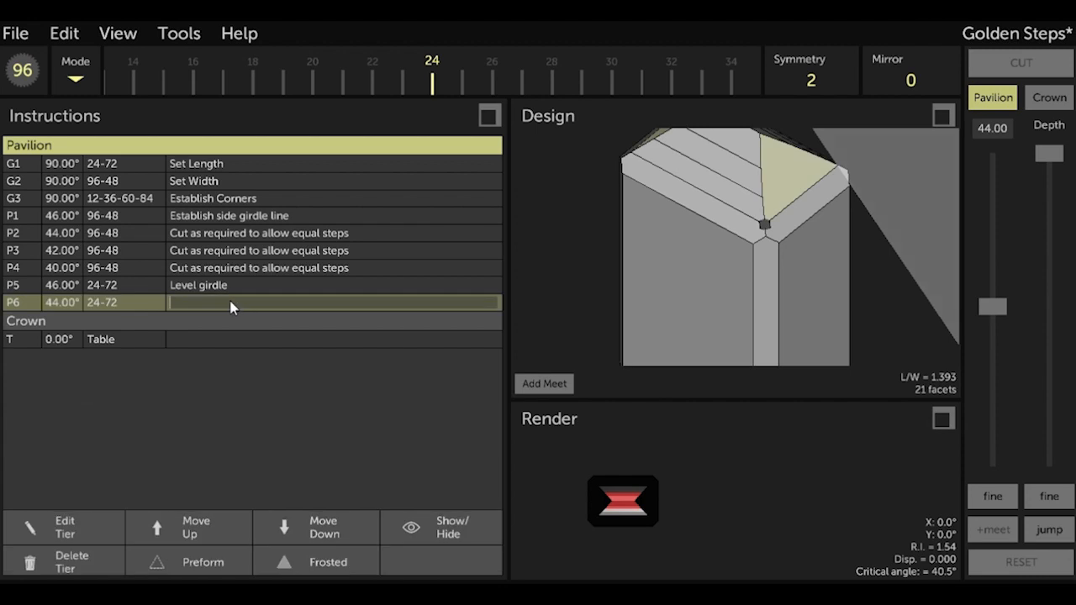
text(Cut to meet P2)
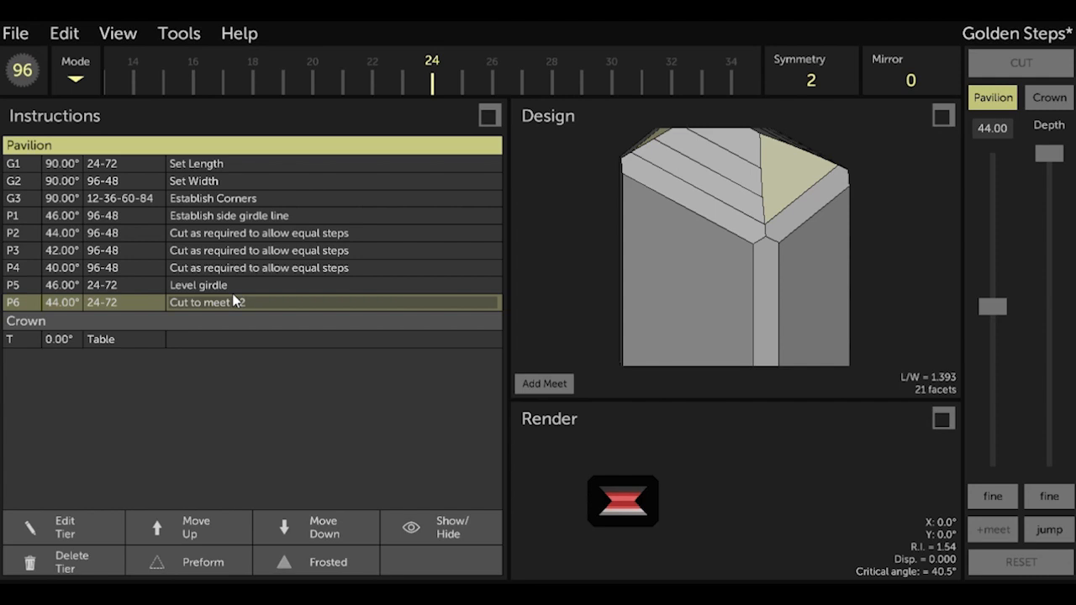
key(Return)
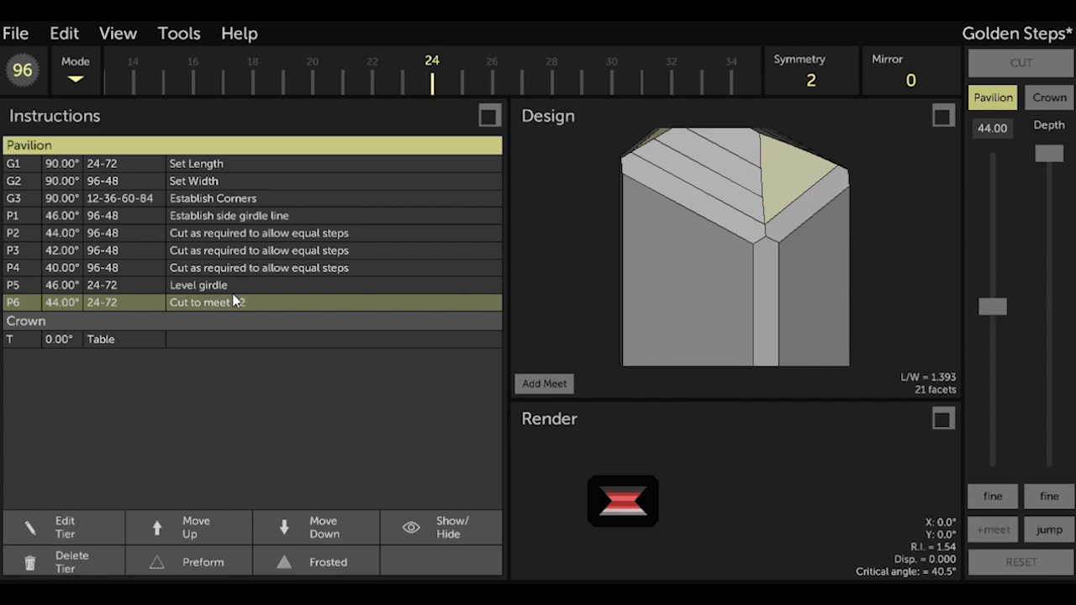
key(ctrl+s)
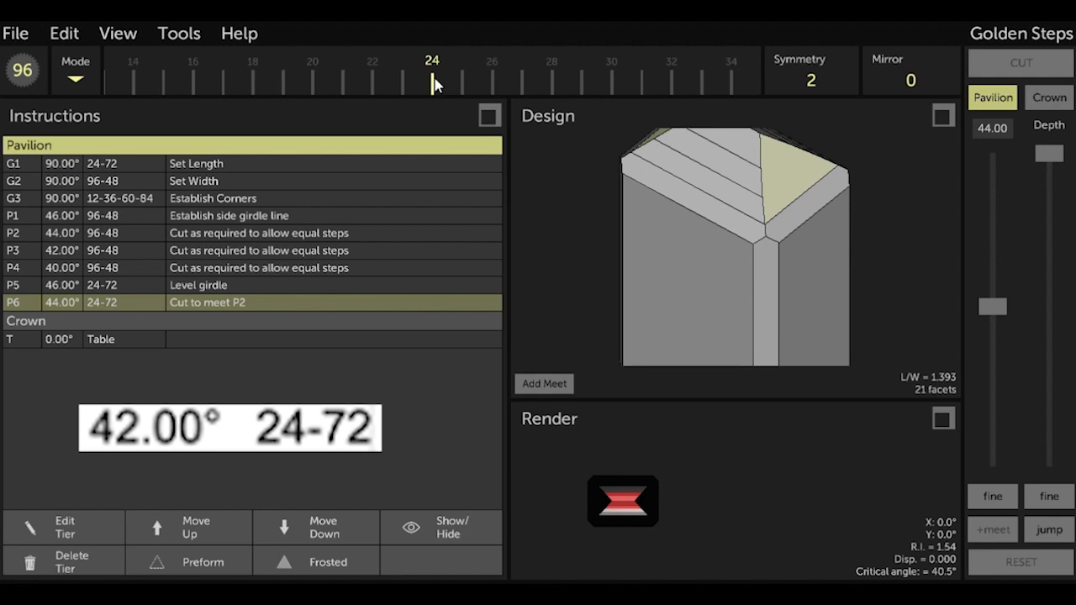
Cut a 42° pavilion tier at 24-72, deep enough to meet the P3 side step
click(992, 129)
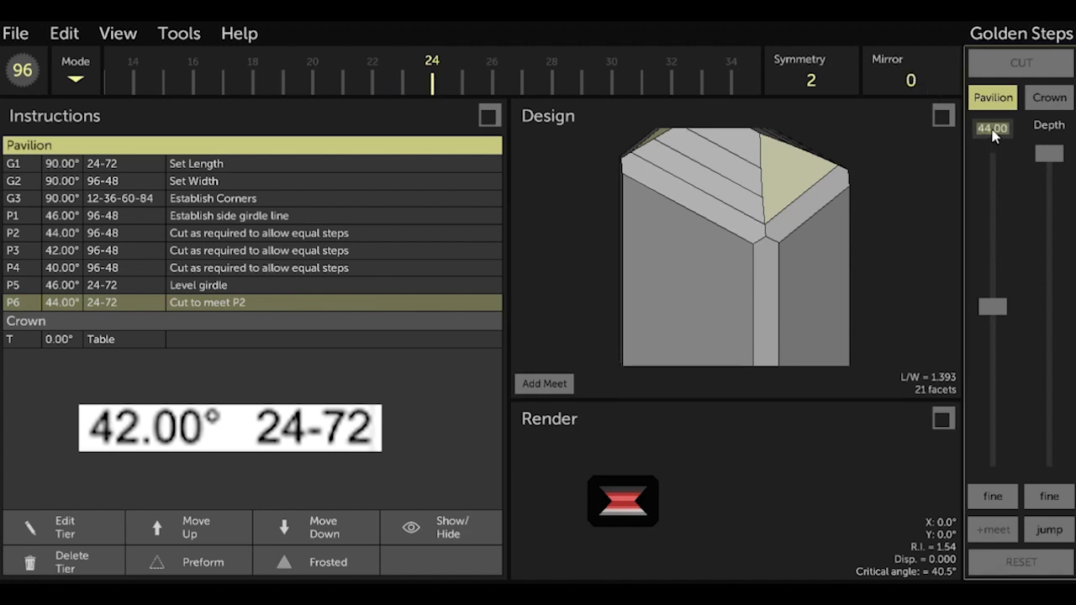
text(42)
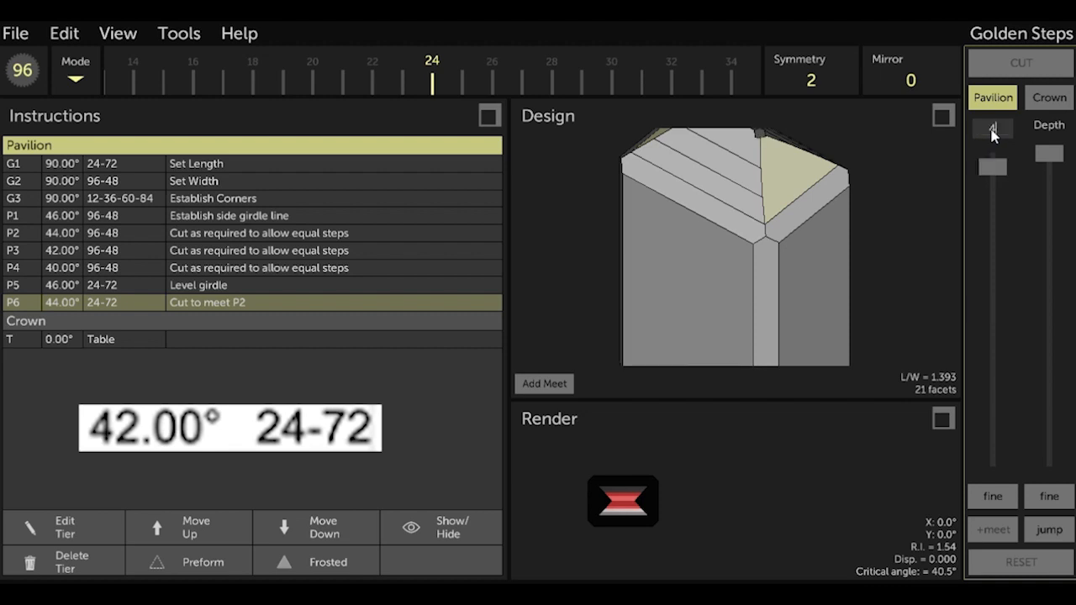
click(1047, 533)
click(1046, 532)
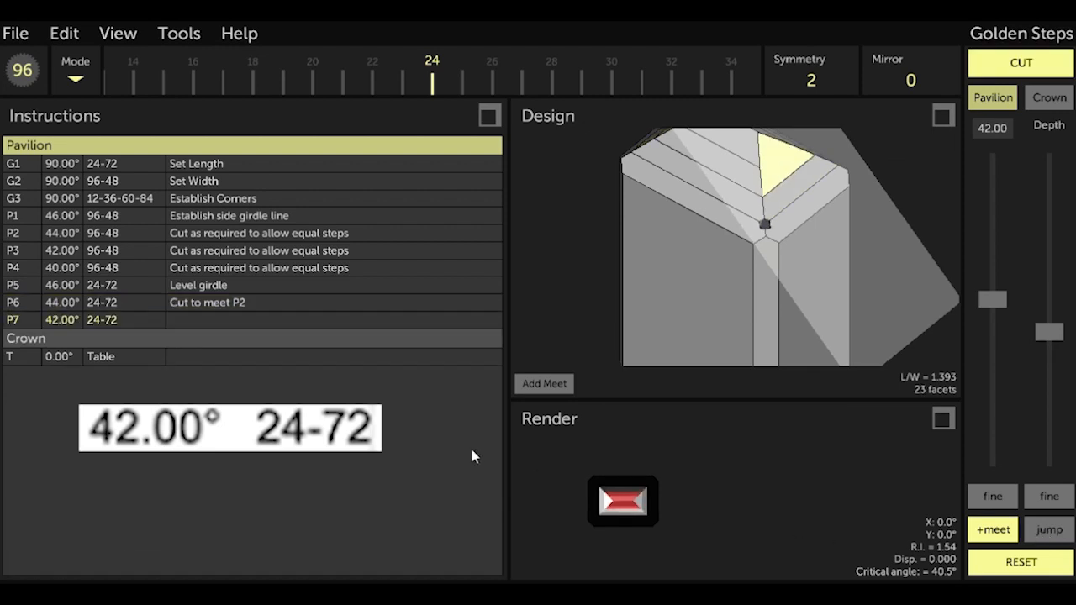
click(998, 68)
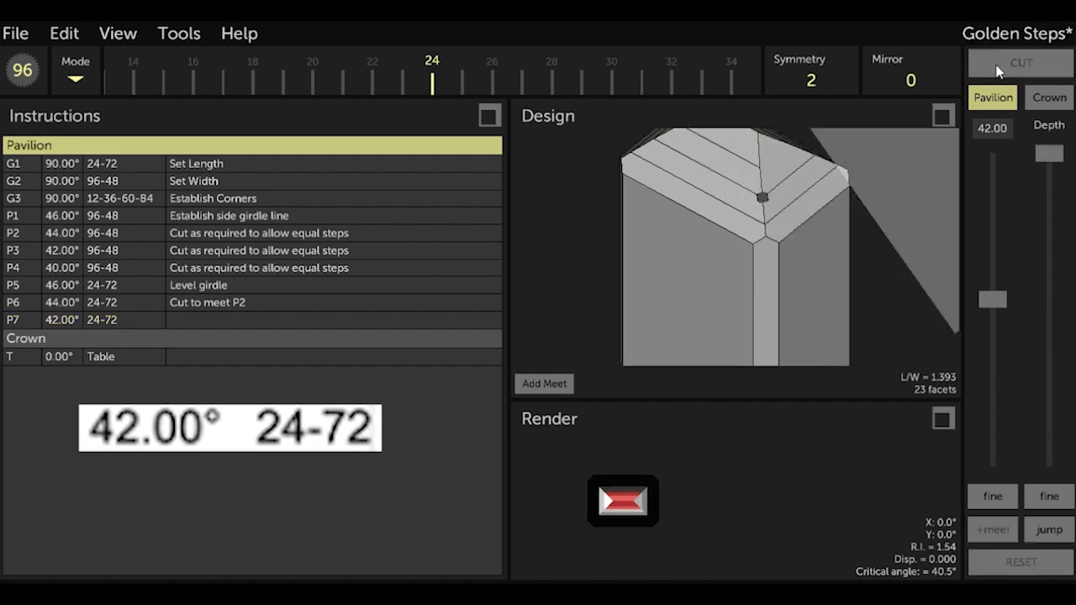
Add the instruction "Cut to meet P3" to the 42° 24-72 tier and save the design
click(195, 329)
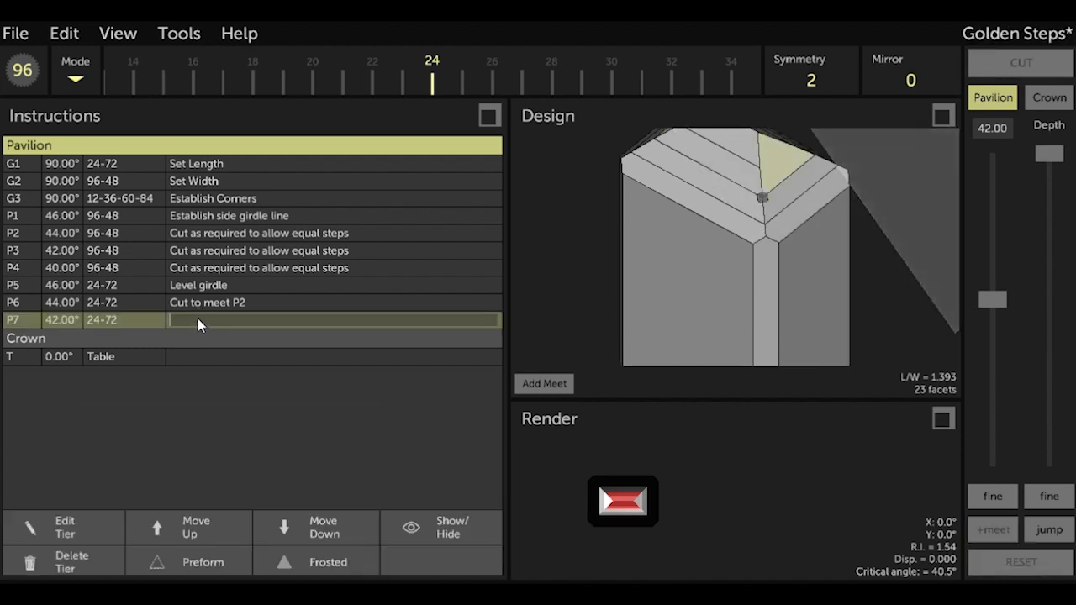
text(Cut to meet P3)
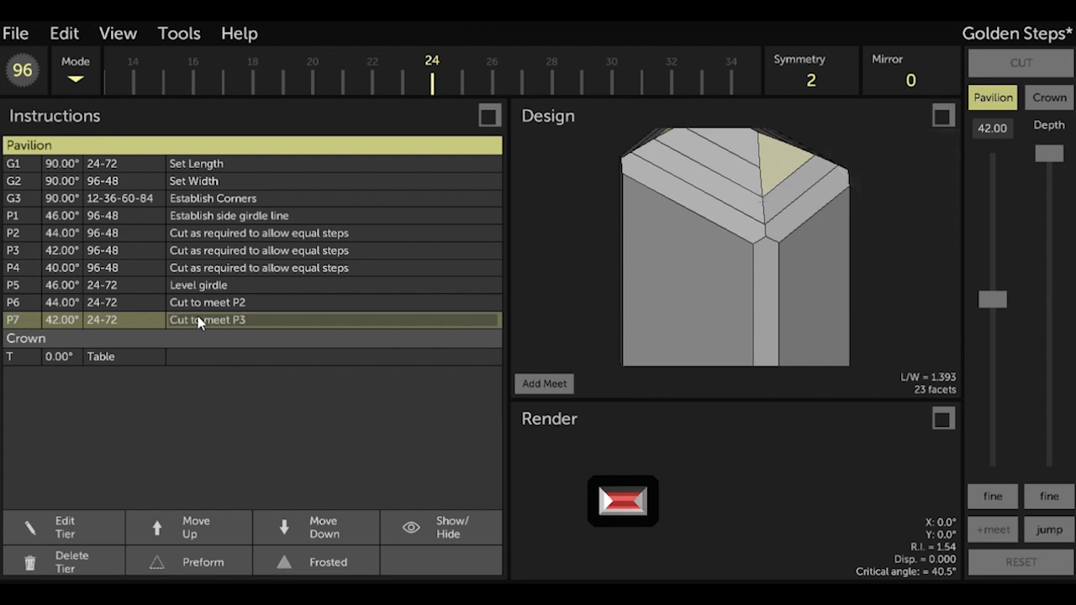
key(Return)
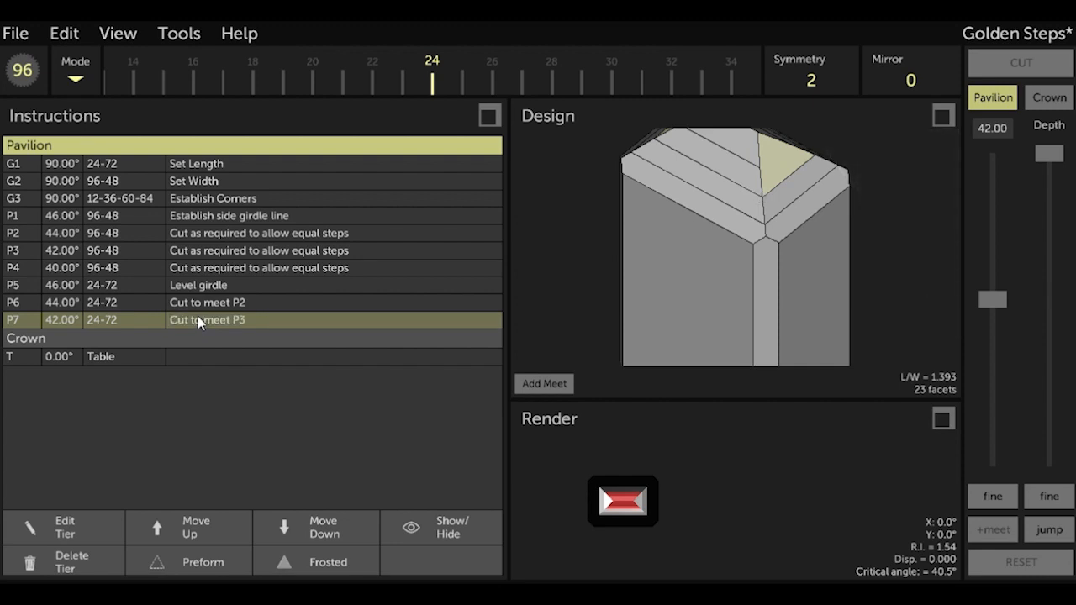
key(ctrl+s)
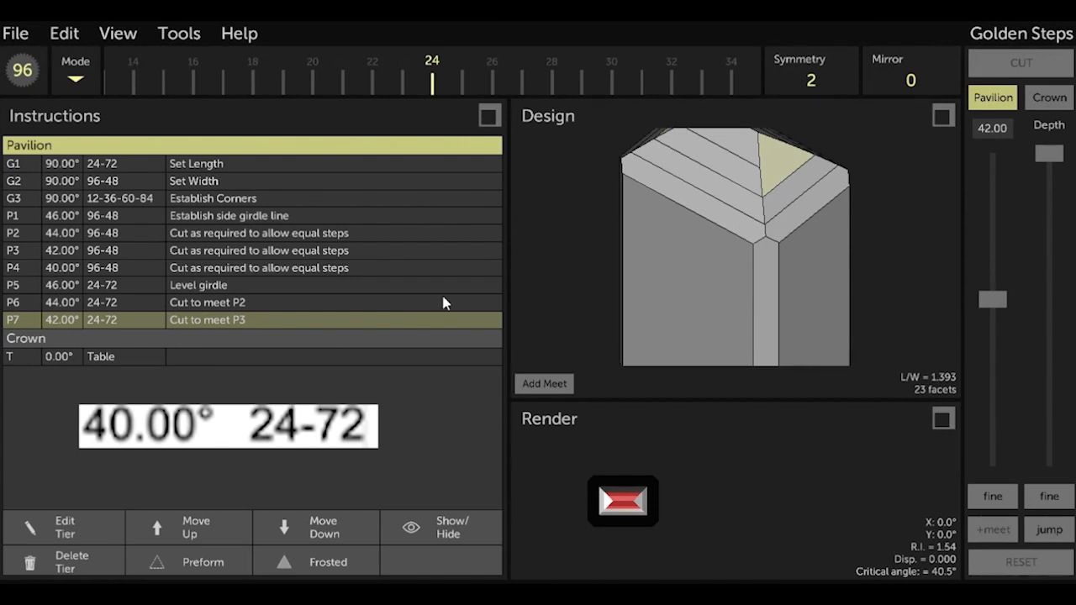
Cut a 40° pavilion tier at 24-72, deep enough to meet the P4 side step
click(996, 133)
text(40)
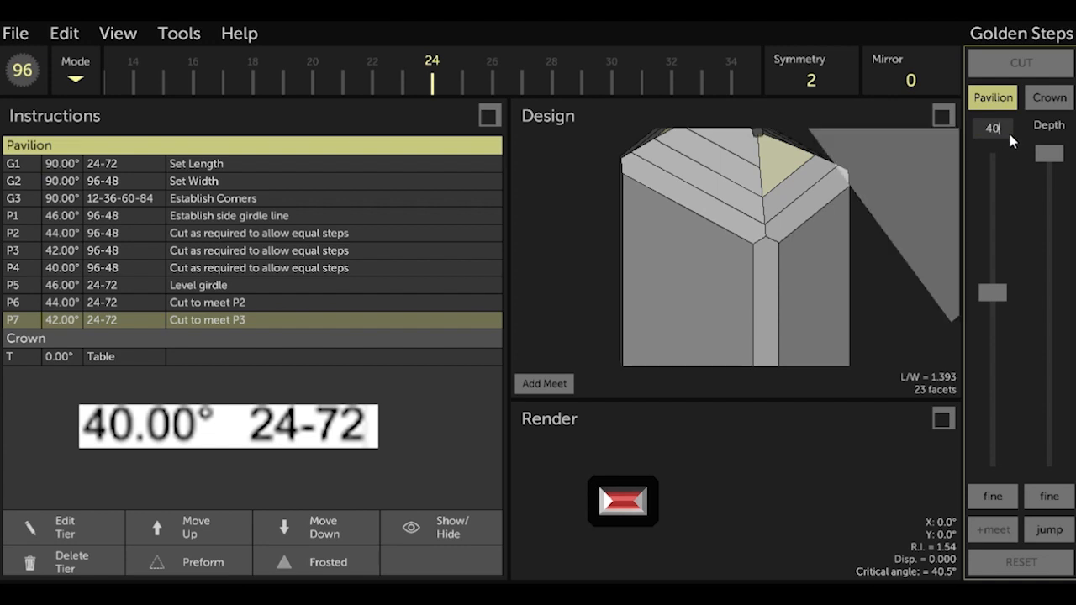
click(1049, 531)
click(1049, 531)
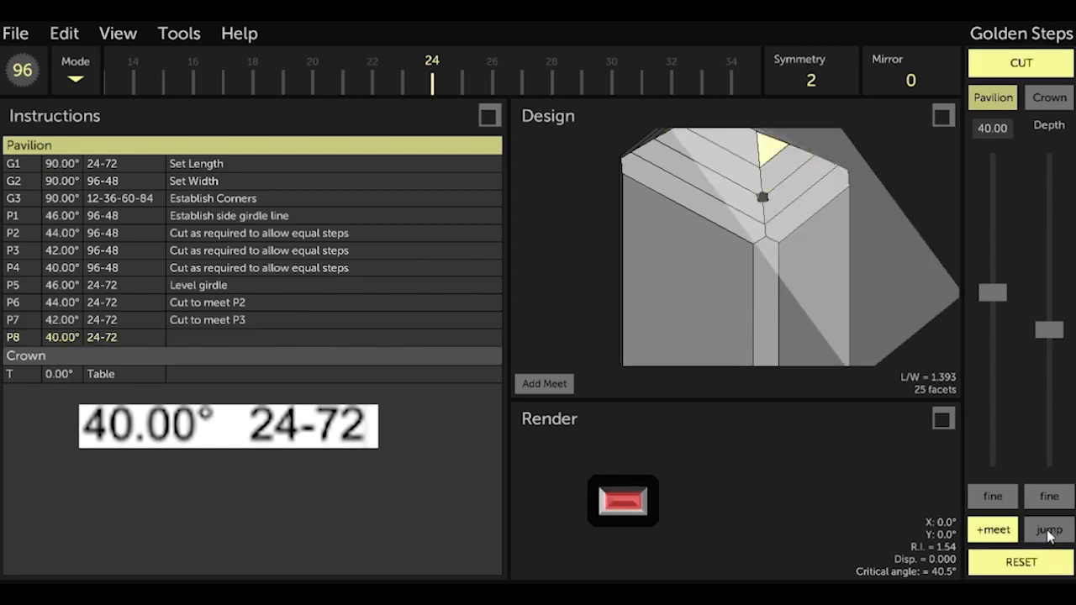
click(1022, 64)
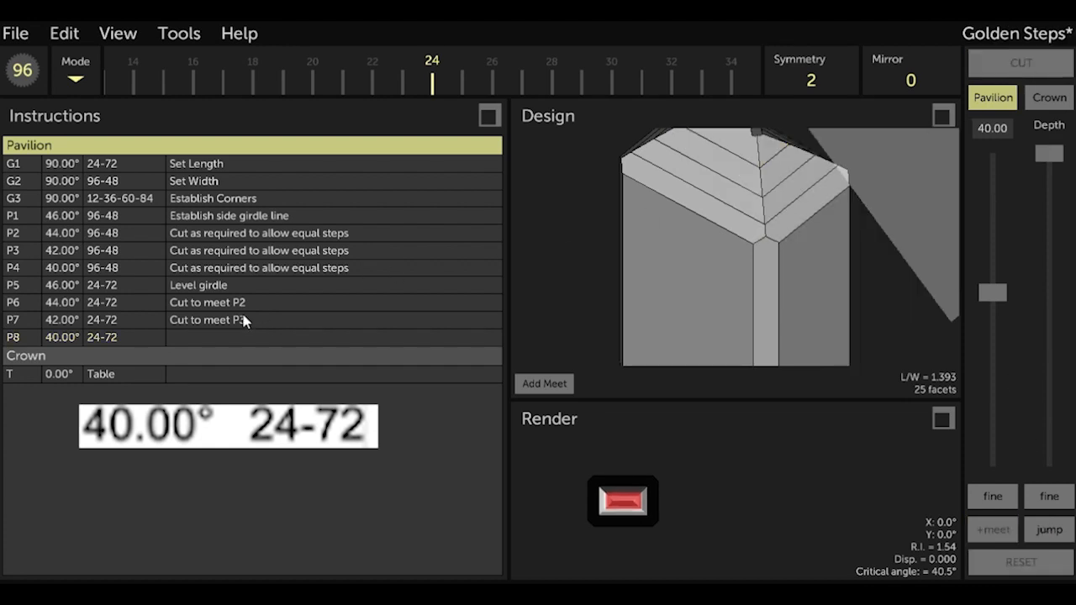
Add the instruction "Cut to meet P4" to the 40° 24-72 tier and save the design
click(233, 337)
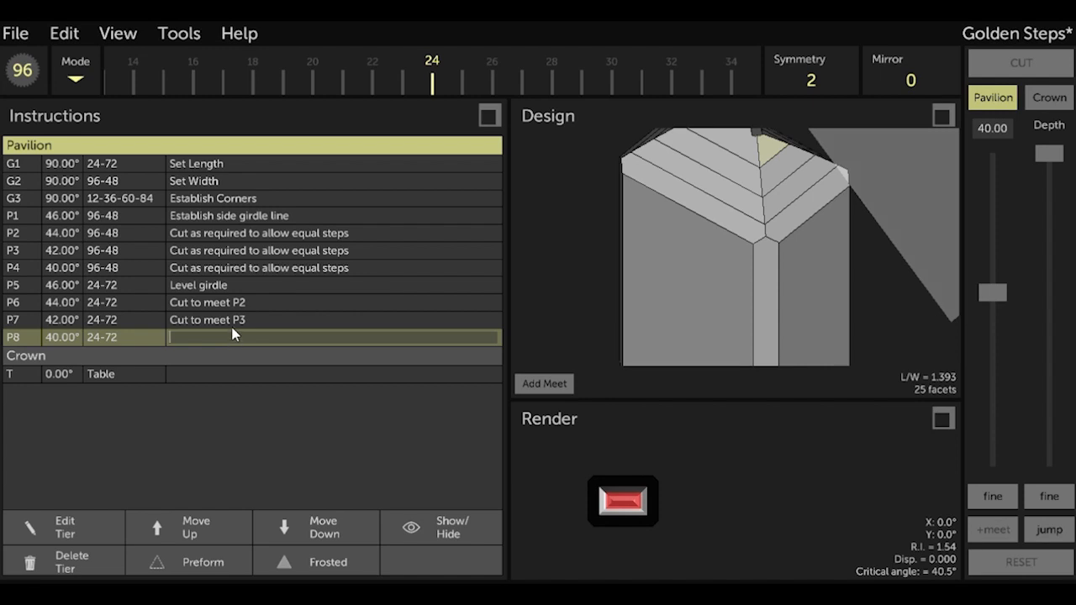
text(Cut to meet P4)
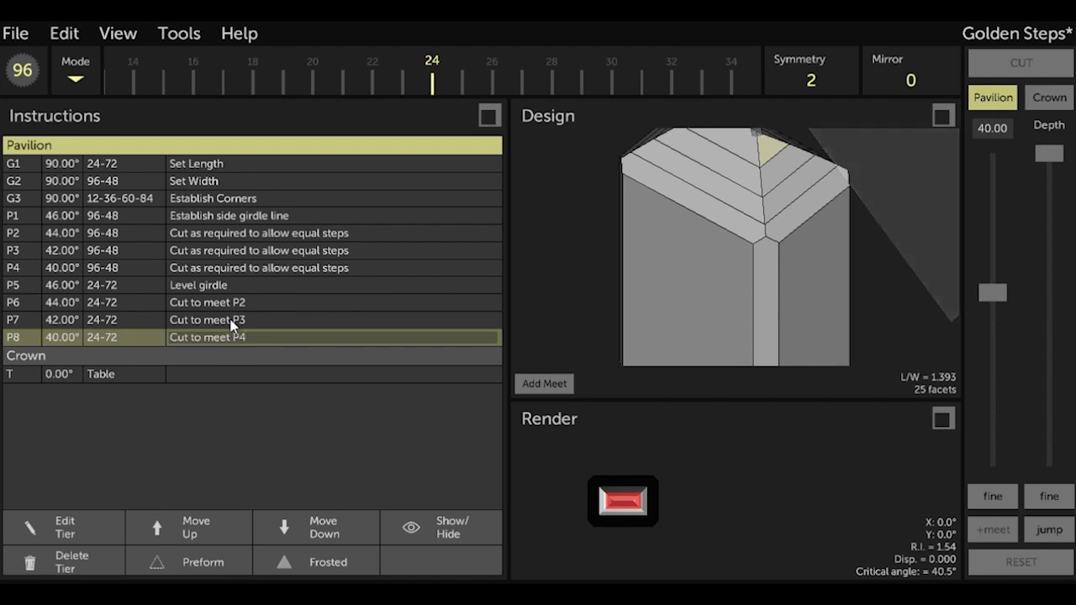
key(Return)
key(ctrl+s)
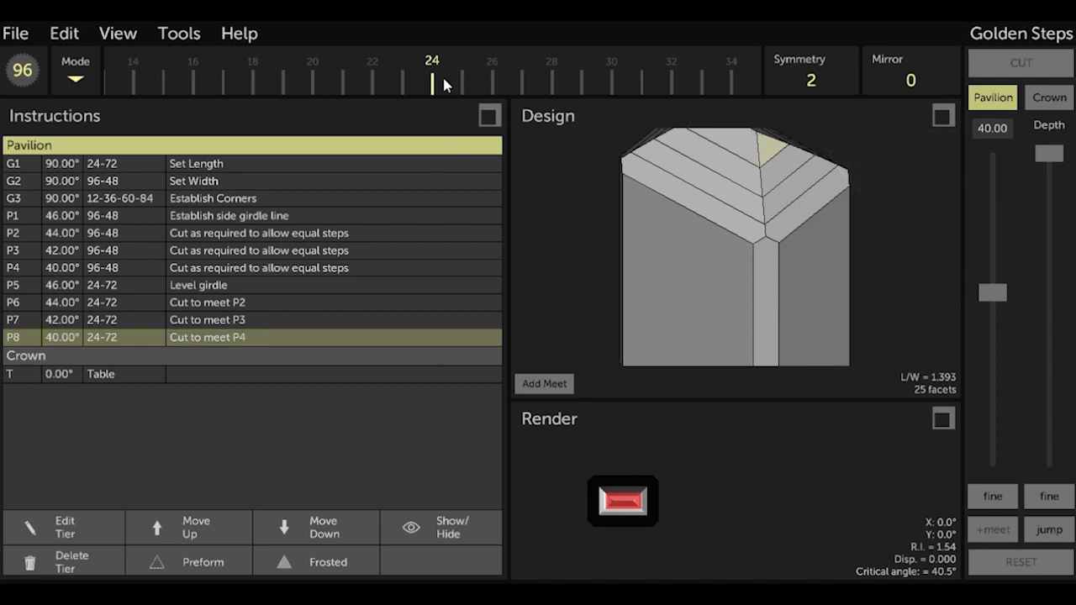
Cut a 46° pavilion tier on the corners at index 12 with symmetry 4, meeting P1 and P5 at a level girdle
text(12)
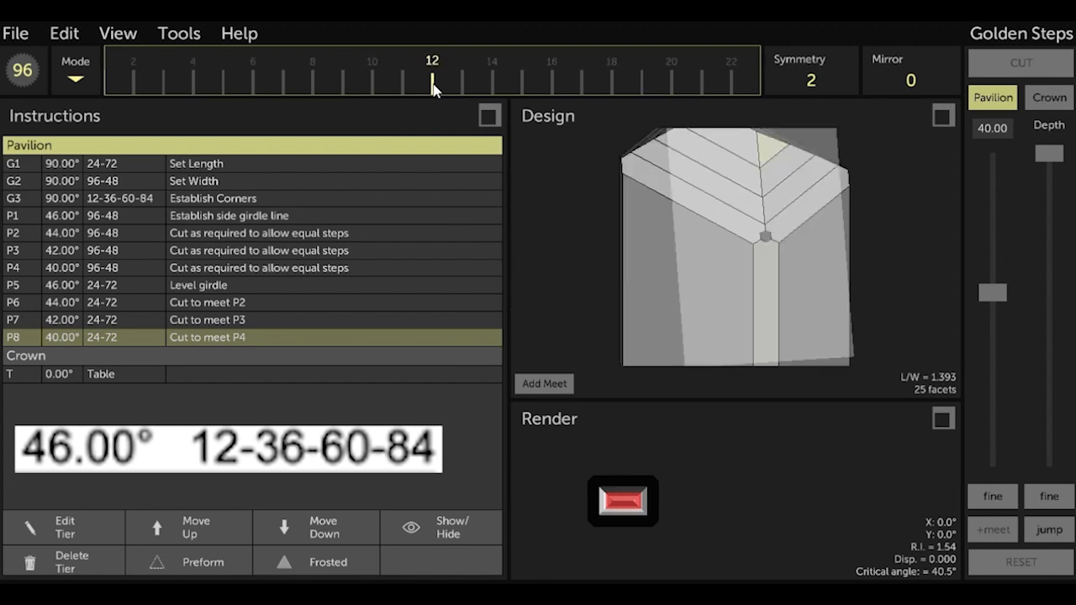
click(811, 92)
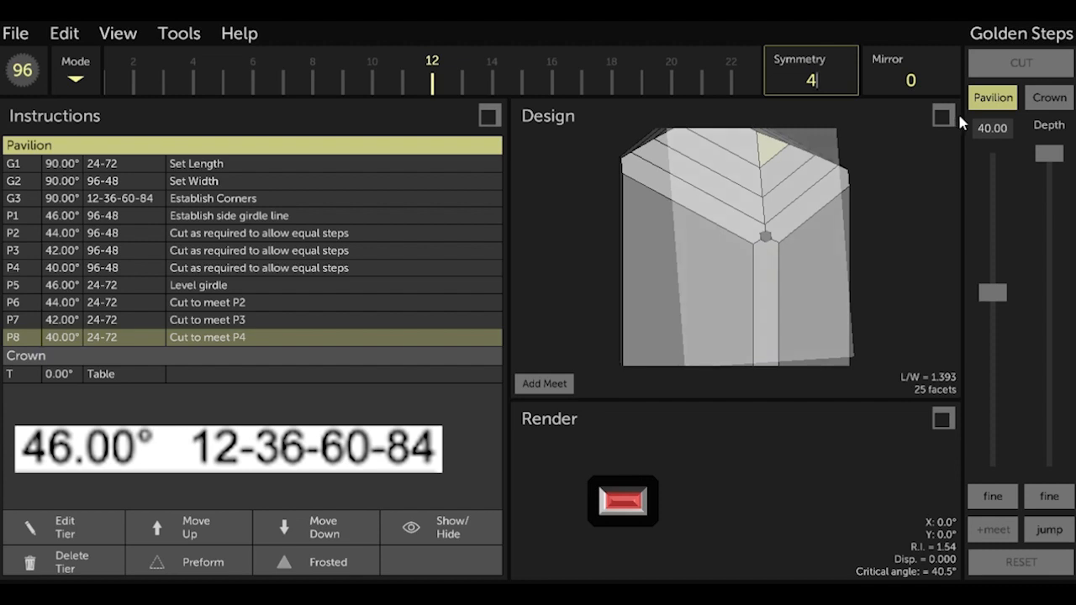
click(982, 135)
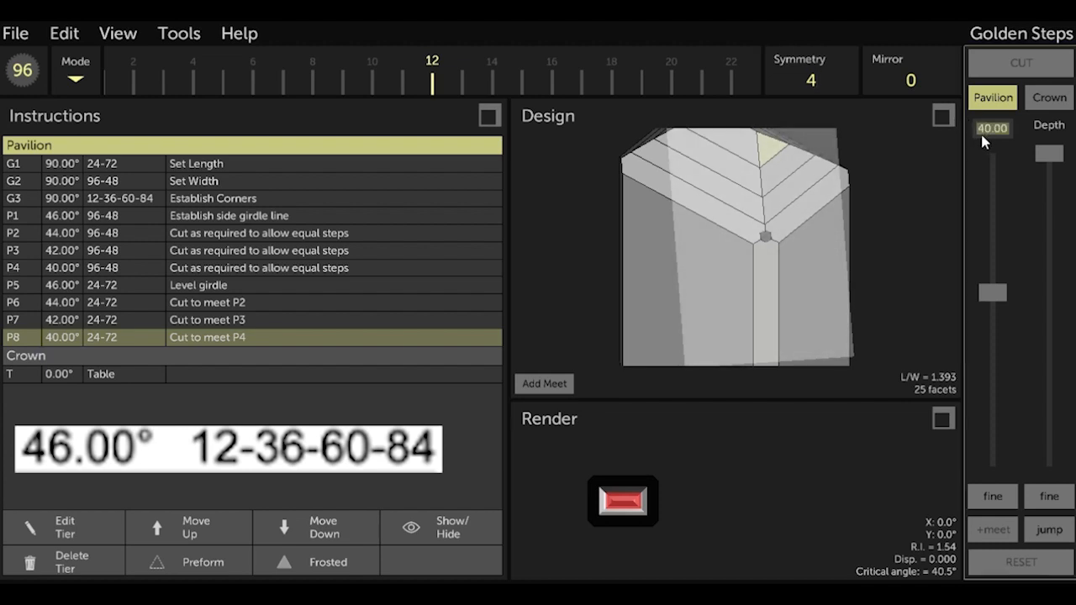
text(46)
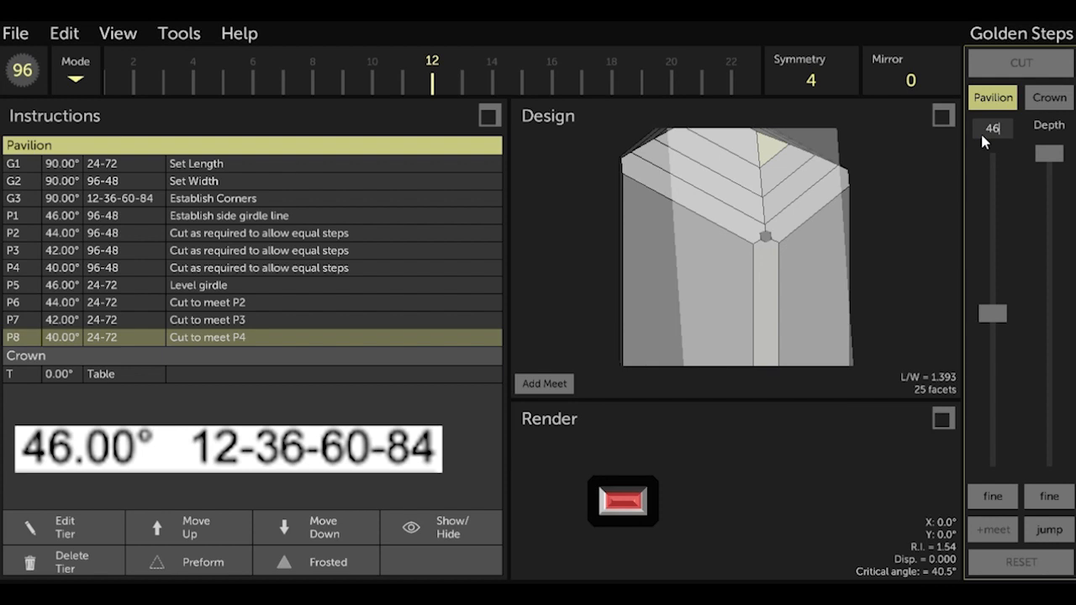
click(1050, 530)
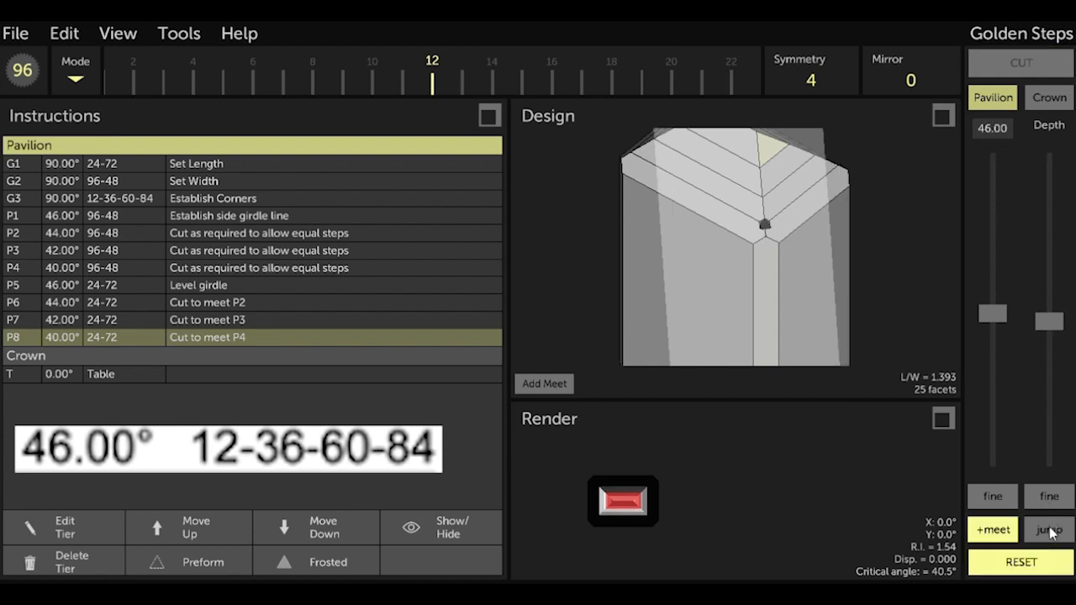
click(1050, 533)
click(1050, 533)
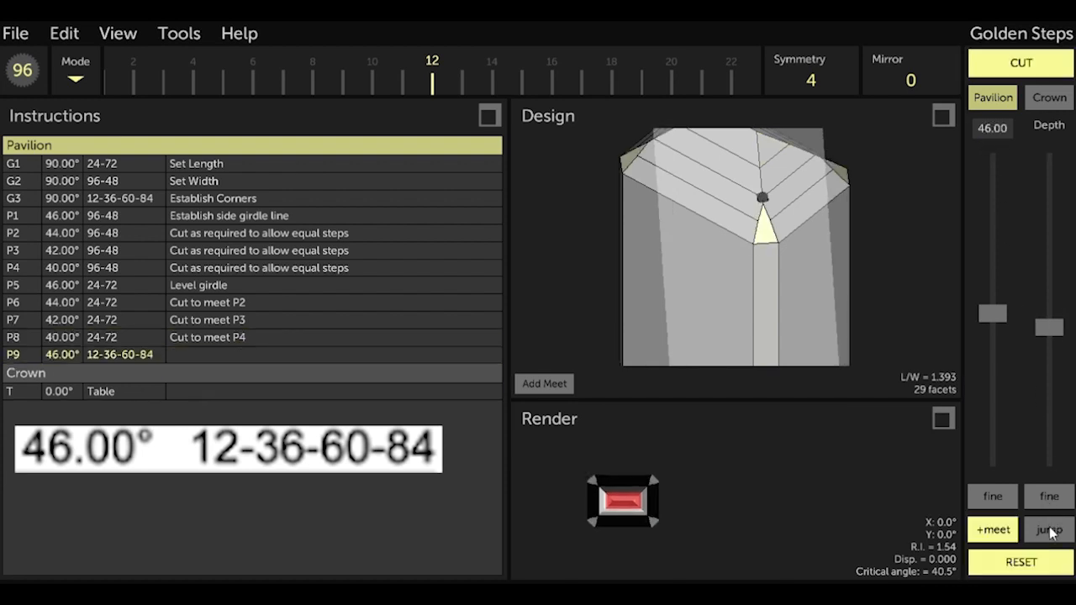
click(1012, 67)
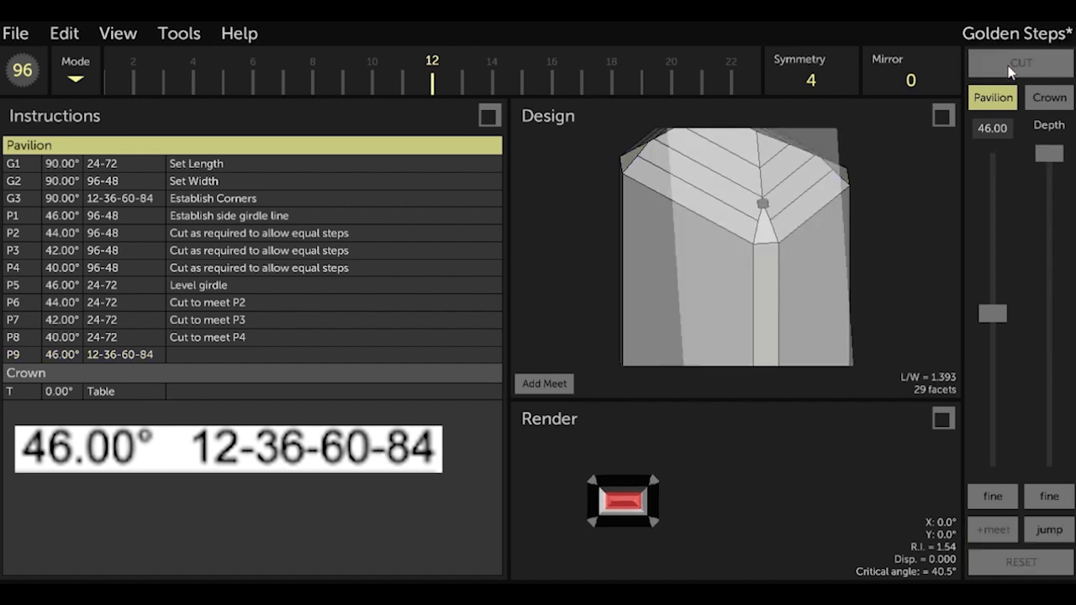
Add the instruction "Cut to meet P1-P5 and level girdle" to the 46° 12-36-60-84 corner tier
double_click(244, 360)
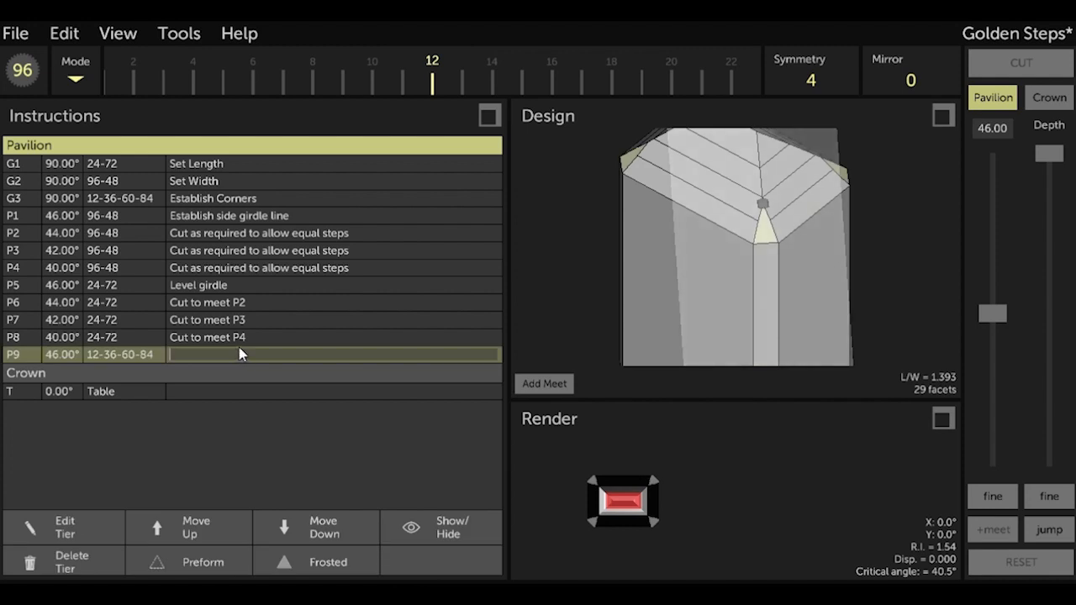
key(ctrl+v)
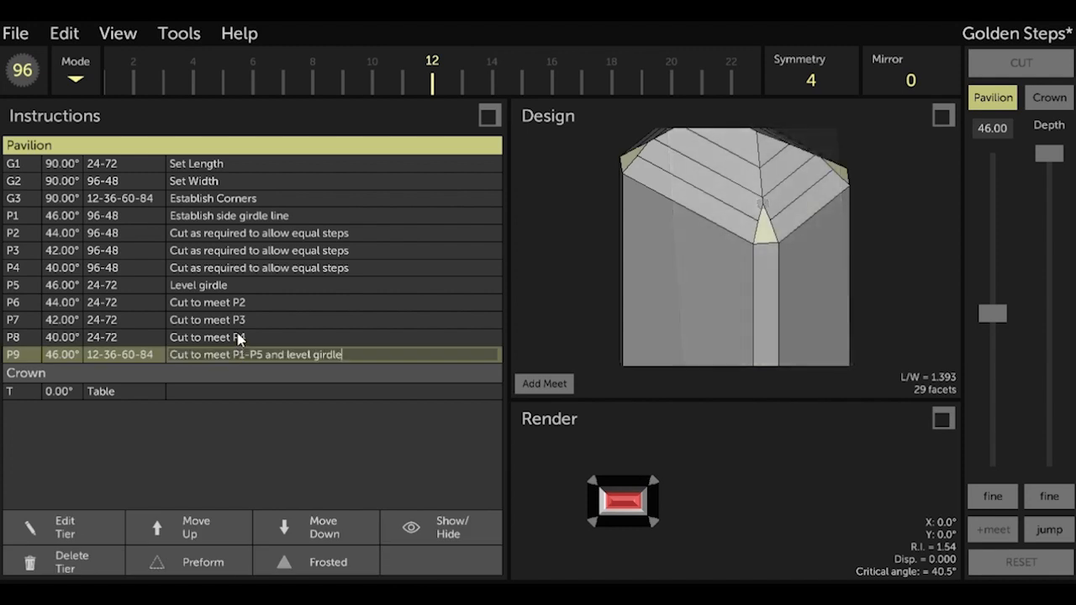
key(Return)
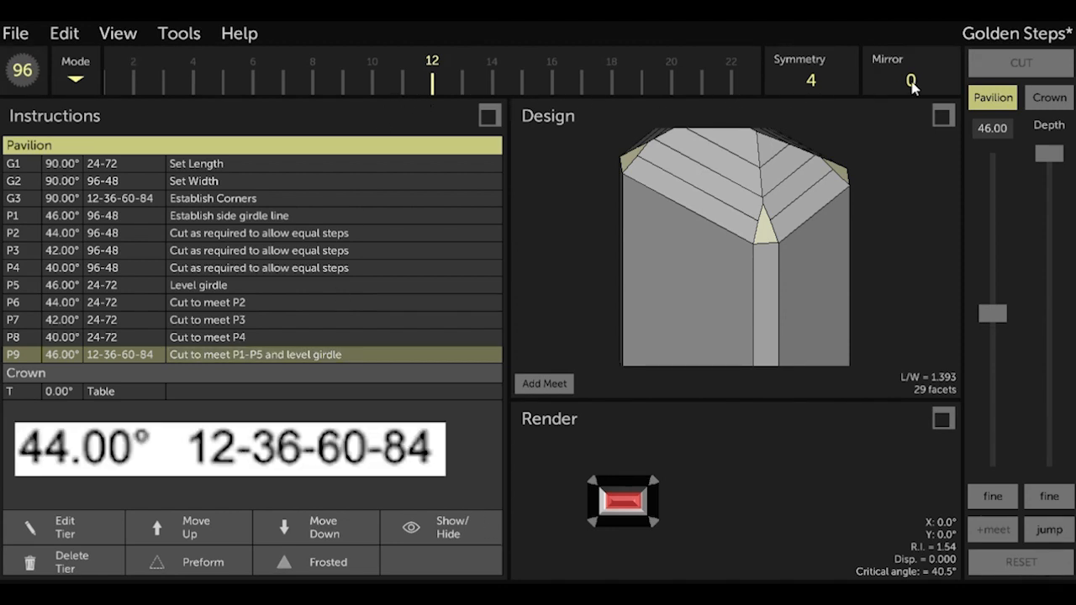
Cut a 44° pavilion tier on the corners at 12-36-60-84, deep enough to meet P2 and P6
click(985, 136)
text(44)
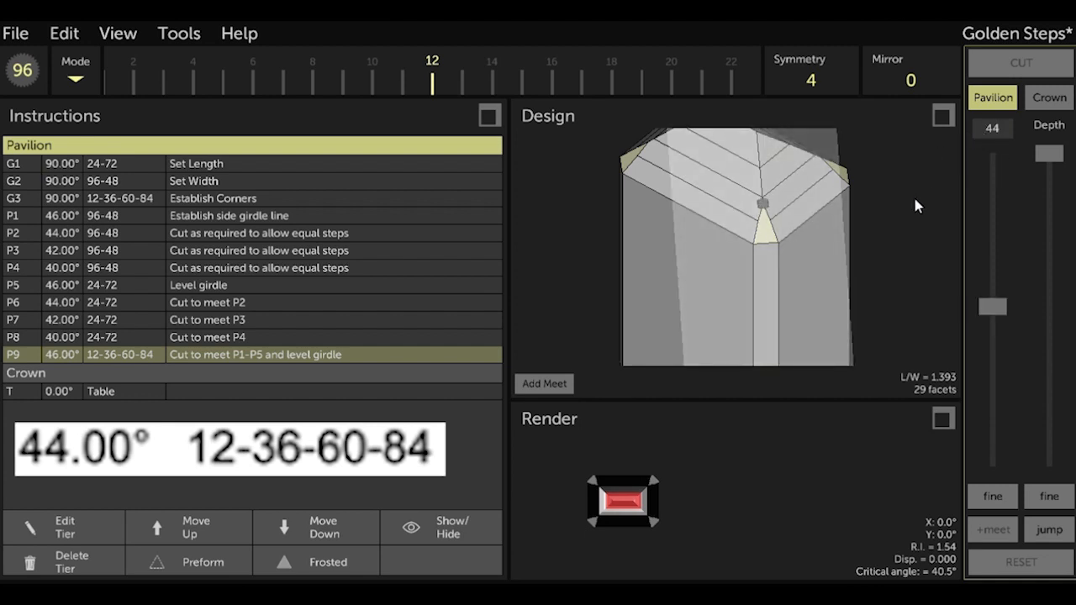
click(1041, 531)
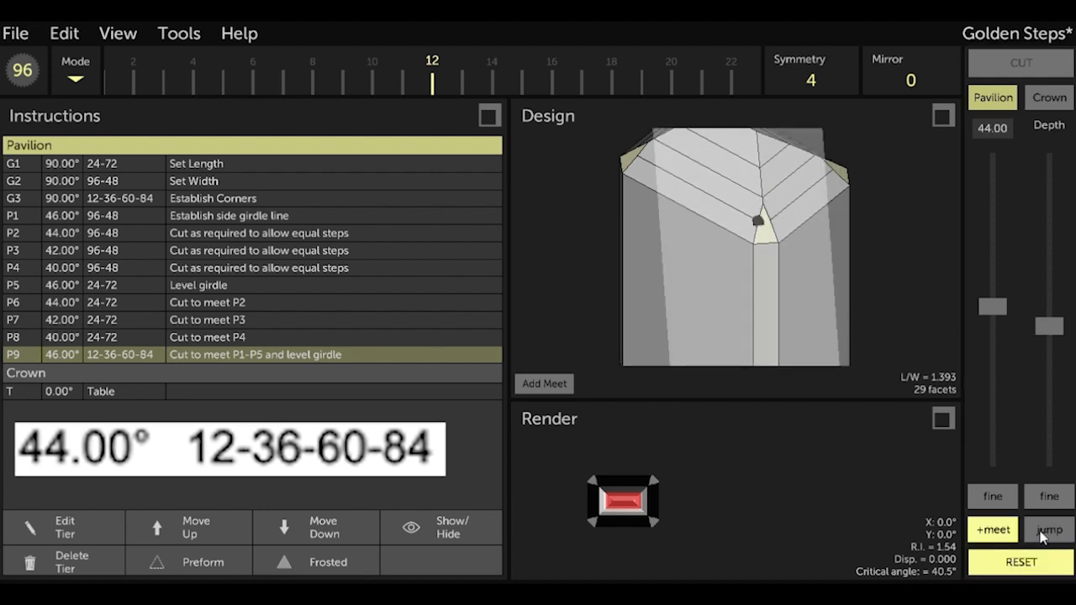
click(1040, 531)
right_drag(843, 318, 833, 251)
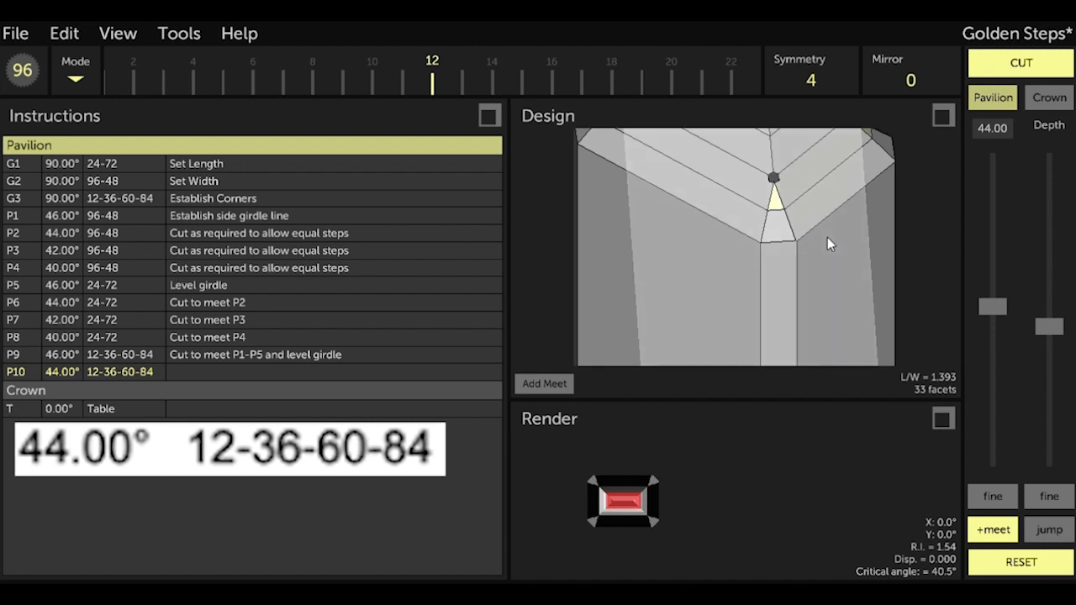
click(1006, 68)
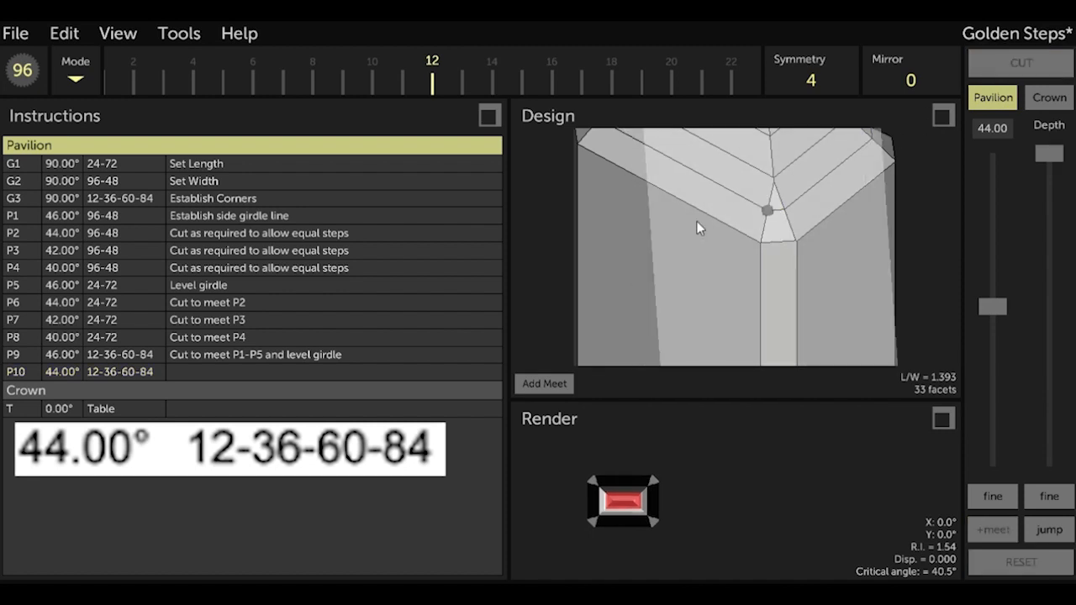
Add the instruction "Cut to meet P2-P6" to the 44° 12-36-60-84 corner tier
click(202, 374)
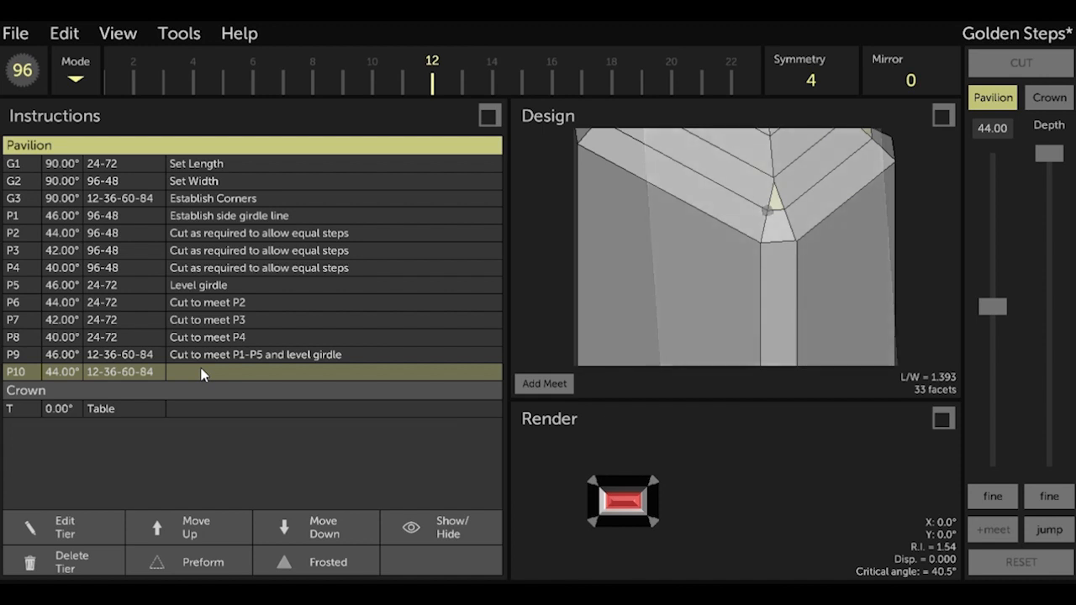
double_click(201, 374)
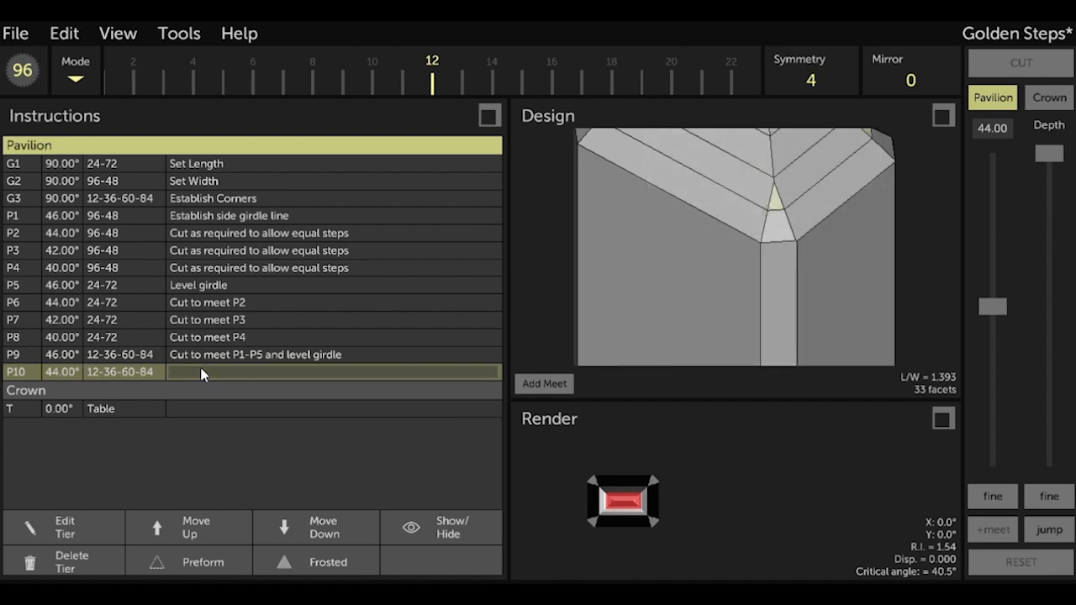
key(ctrl+v)
key(Return)
Cut a 30° crown tier at index 96 with symmetry 2, fine-tuning the depth to leave a thin girdle
click(1049, 97)
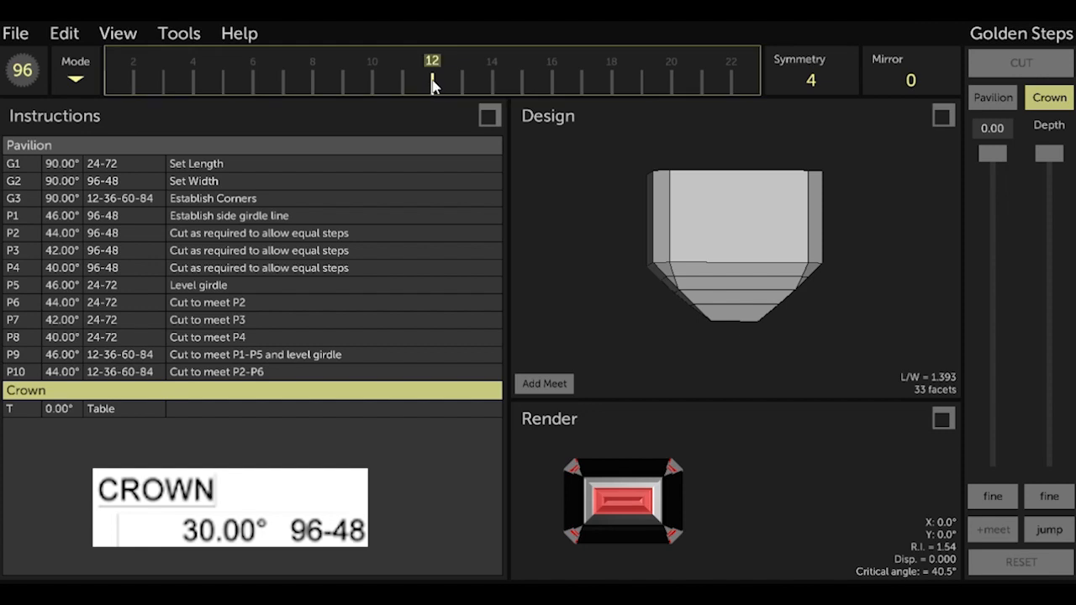
text(96)
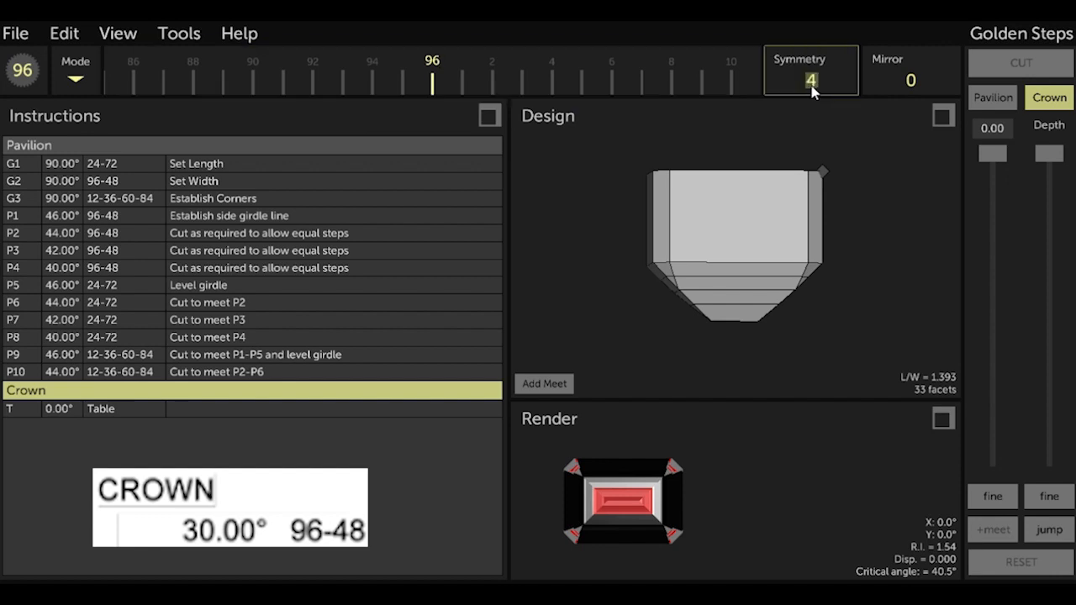
text(2)
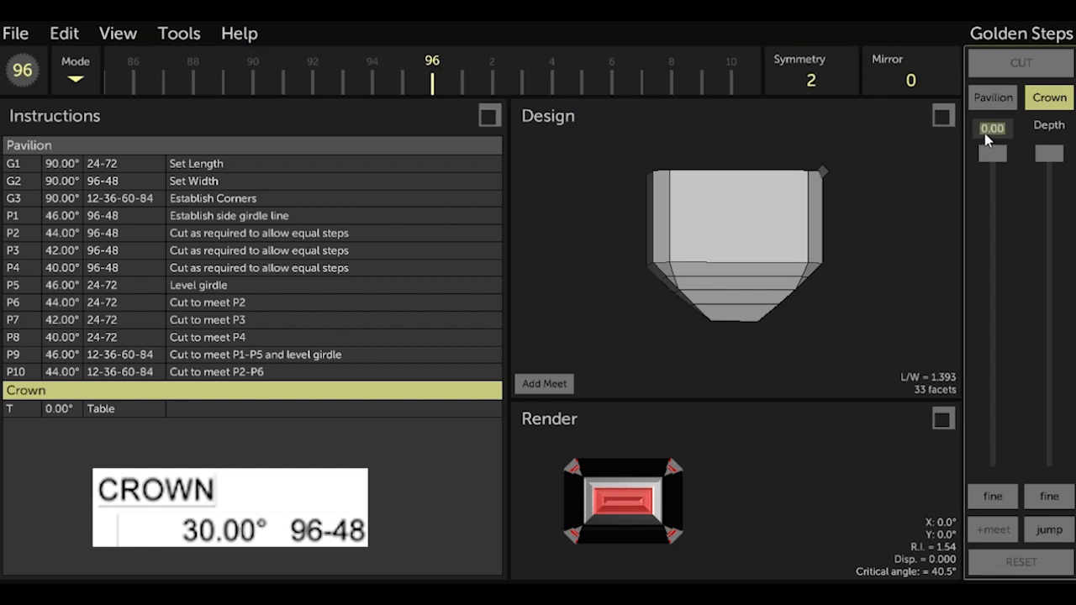
text(30)
drag(1045, 161, 1016, 420)
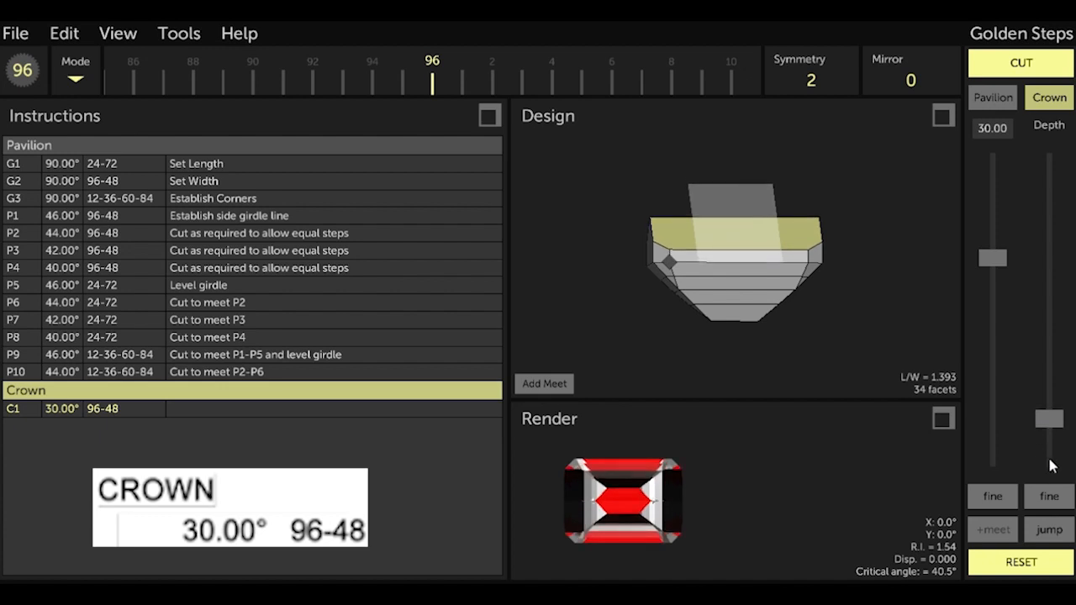
click(1053, 496)
scroll(872, 327, up, 3)
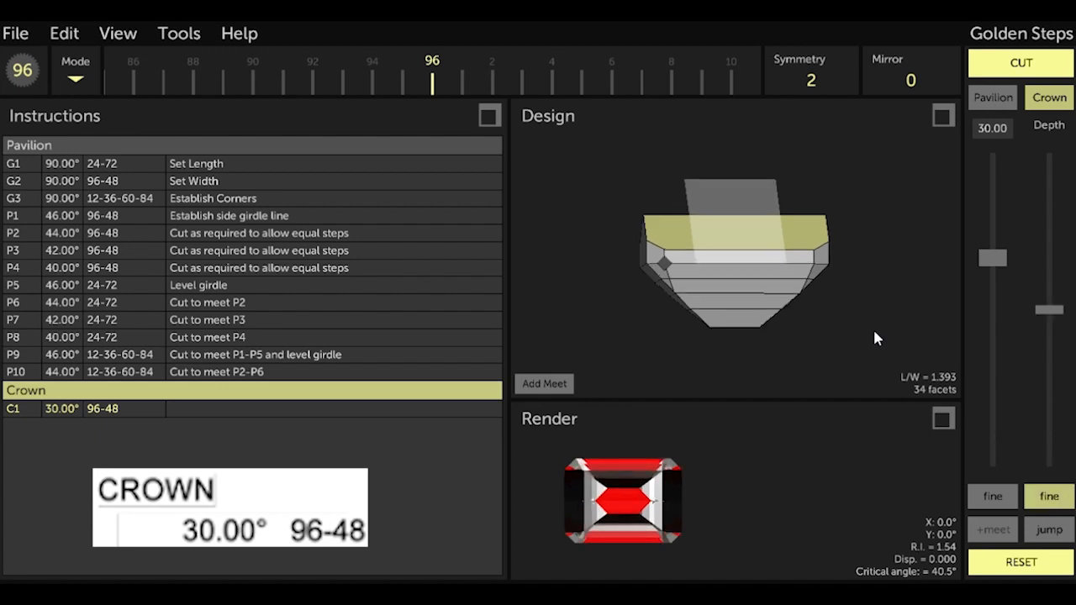
drag(1049, 309, 1045, 476)
drag(1057, 314, 1047, 422)
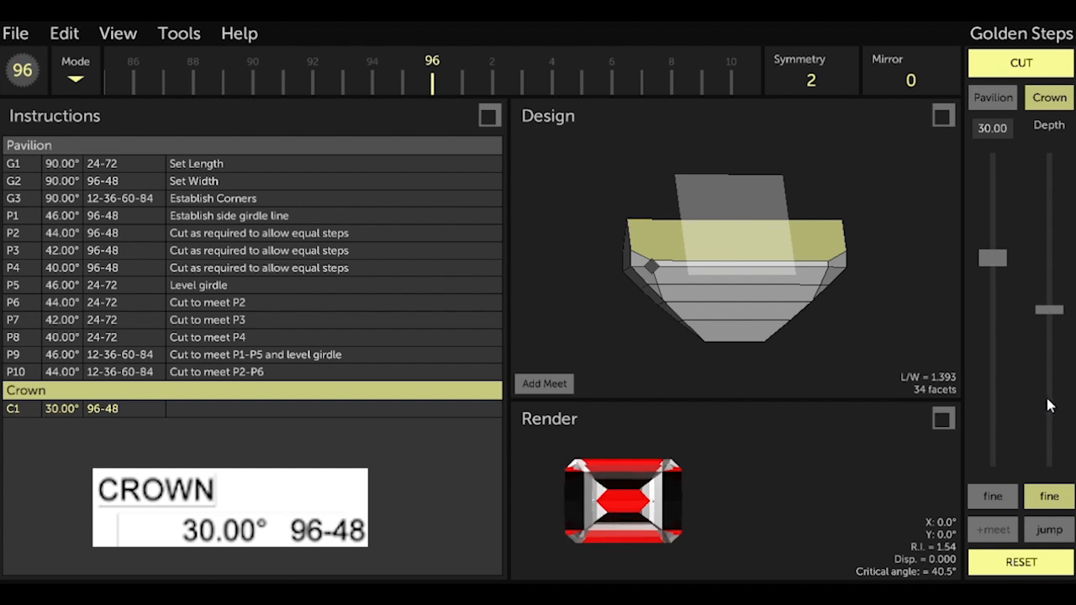
click(1019, 70)
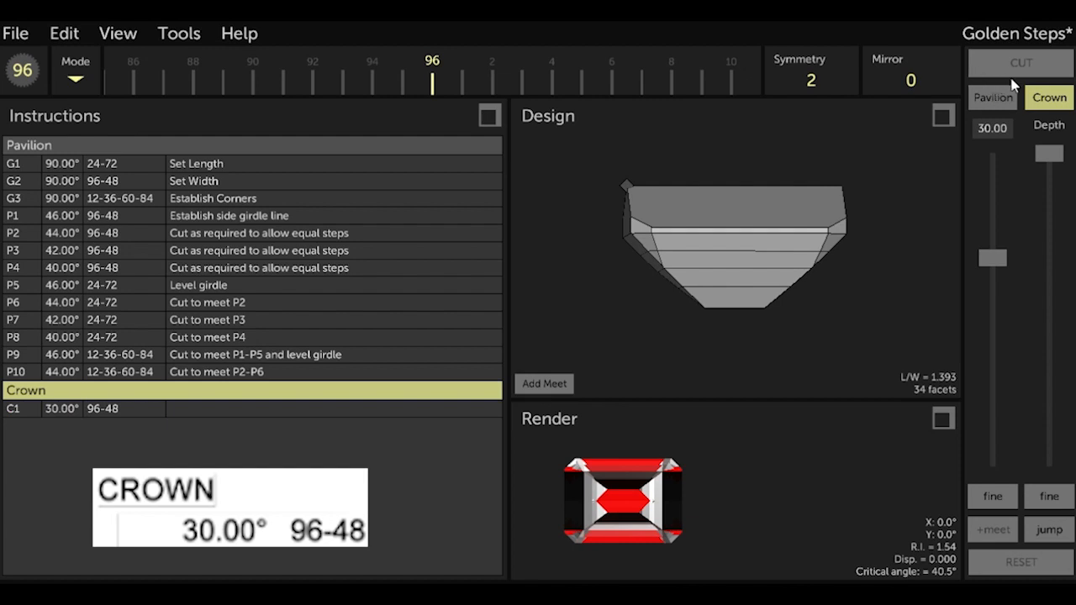
Add the instruction "Set girdle thickness" to the 30° 96-48 crown tier and save the design
click(230, 406)
click(232, 412)
text(S)
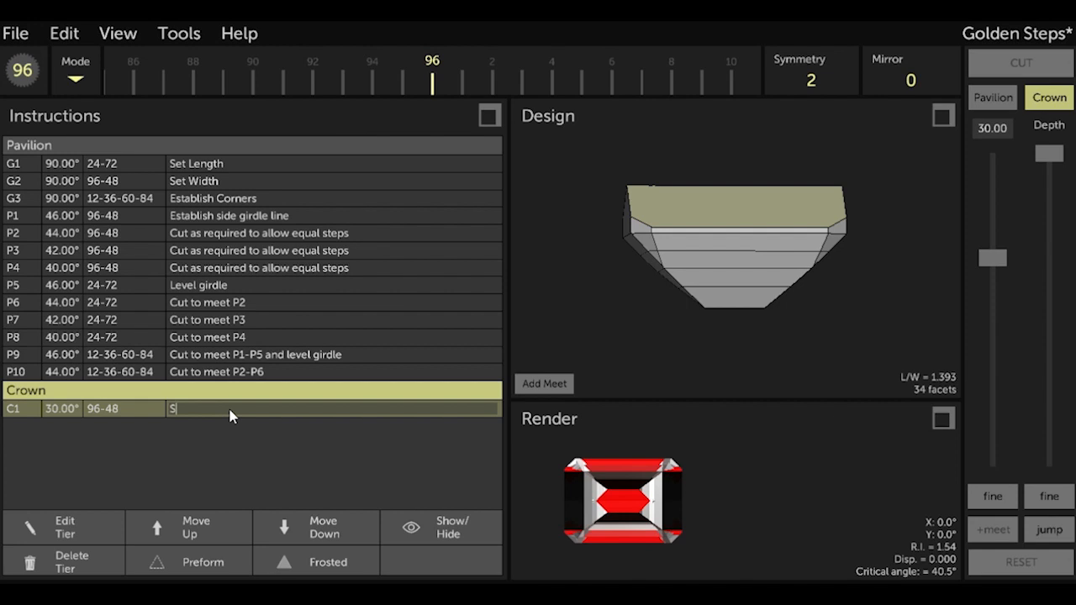
text(et girdle thickness)
key(Return)
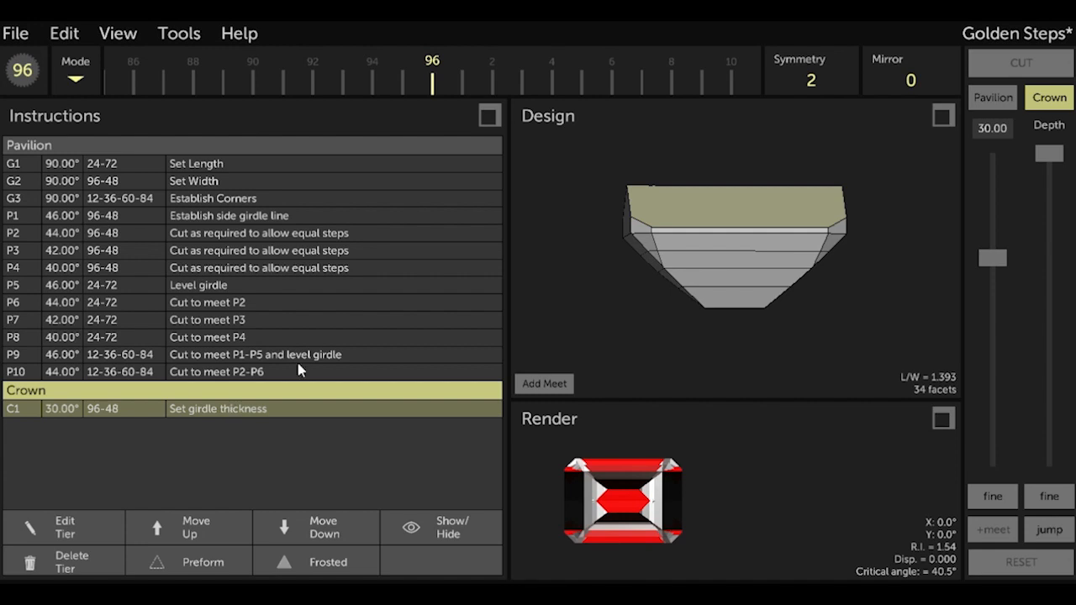
key(ctrl+s)
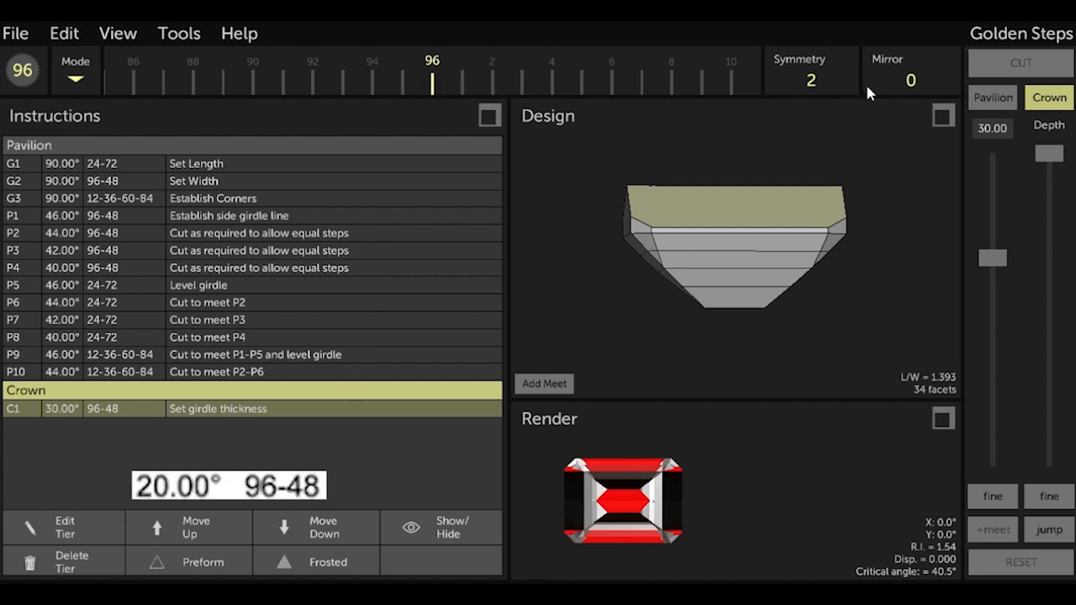
Cut a 20° crown tier at 96-48, fine-tuning the depth to leave a narrow step above the 30° tier
click(990, 134)
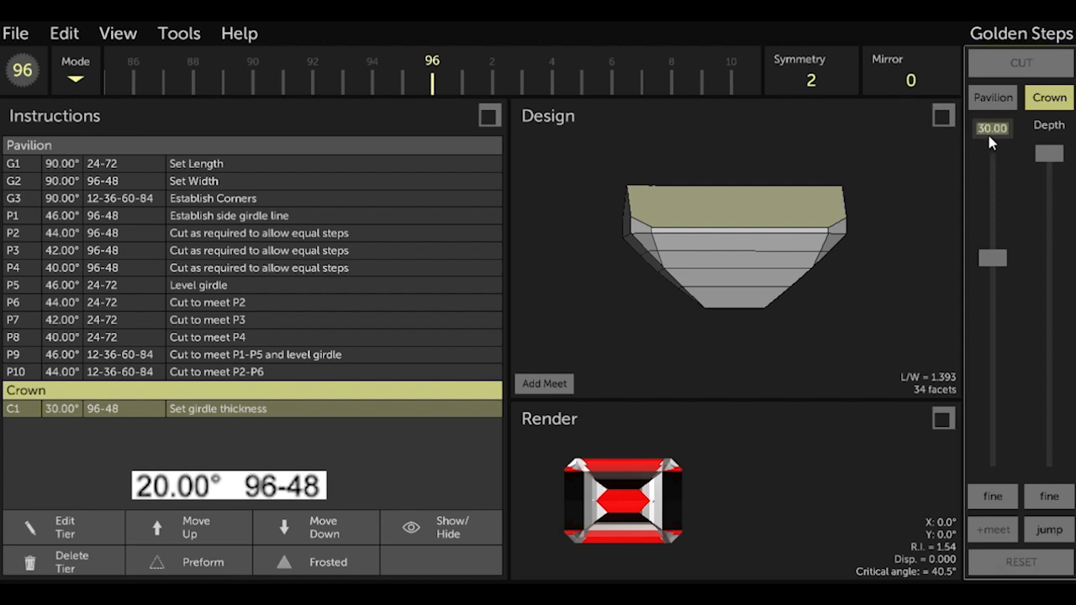
text(20)
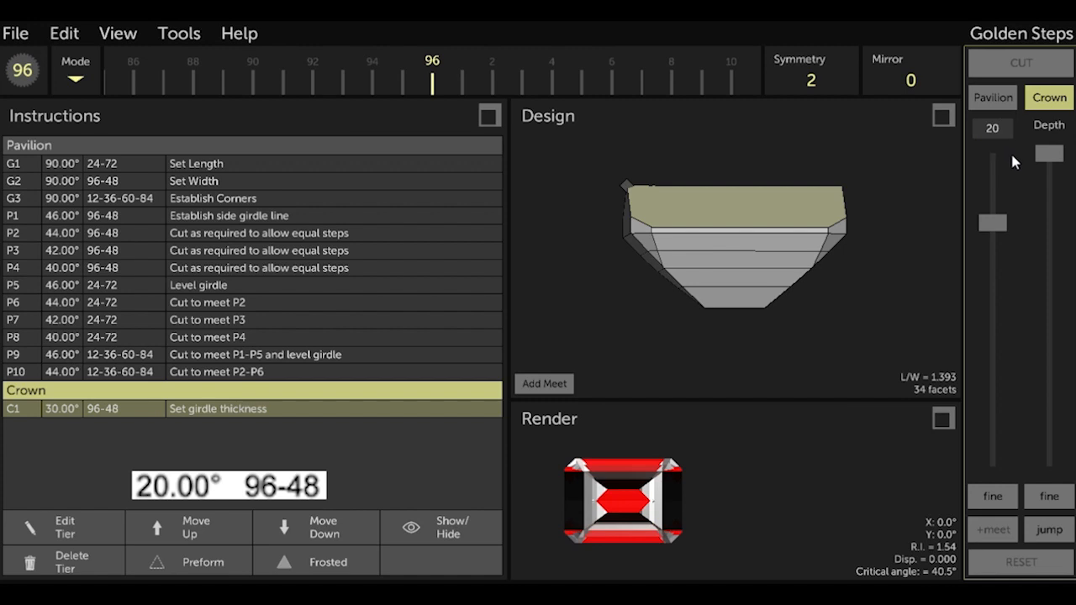
drag(1055, 160, 1071, 411)
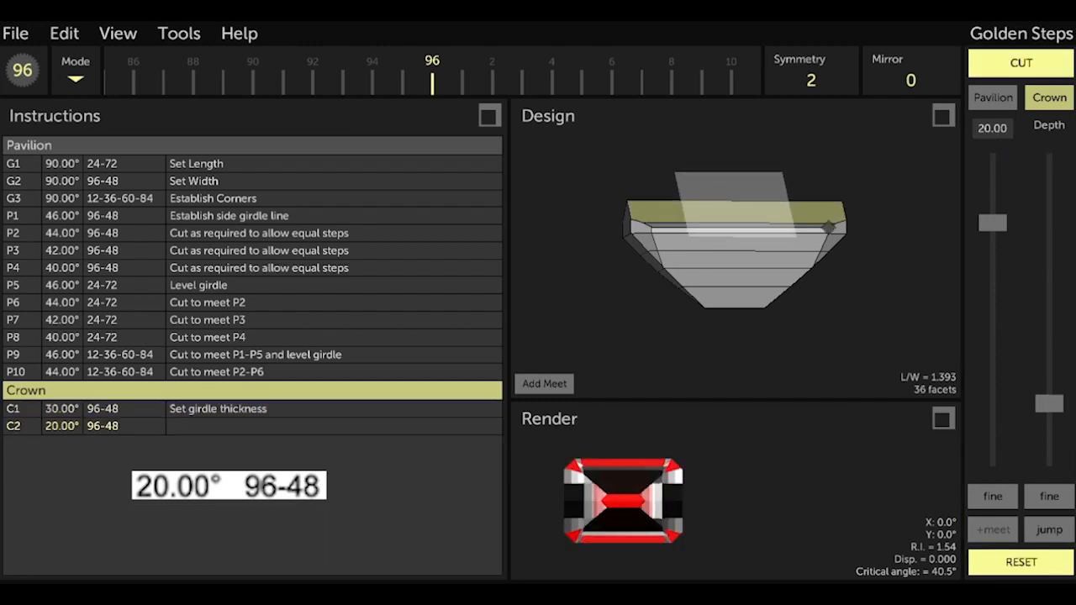
scroll(875, 326, up, 2)
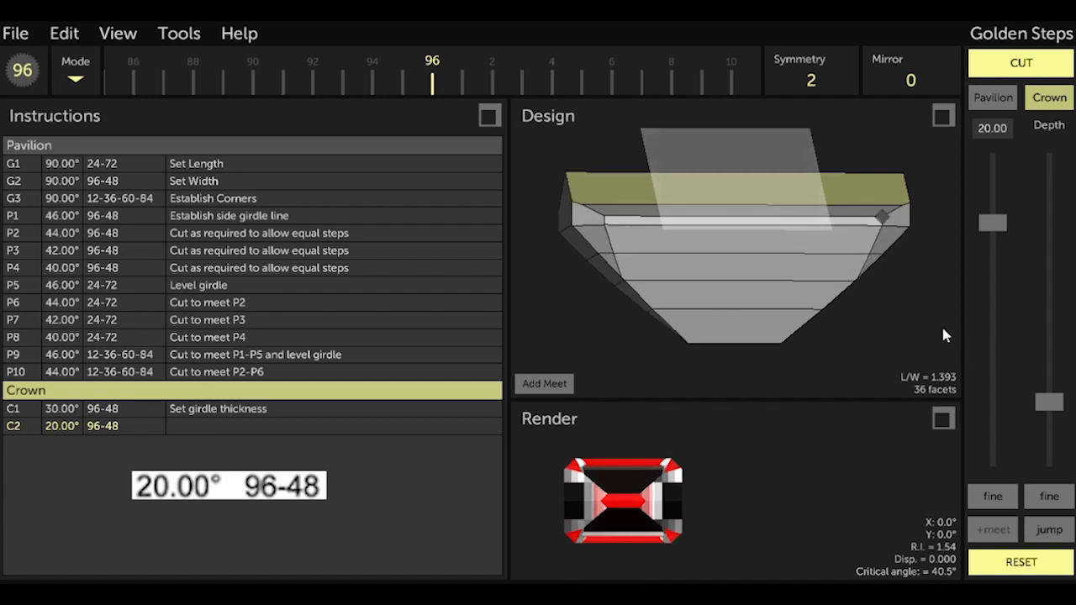
drag(932, 221, 920, 322)
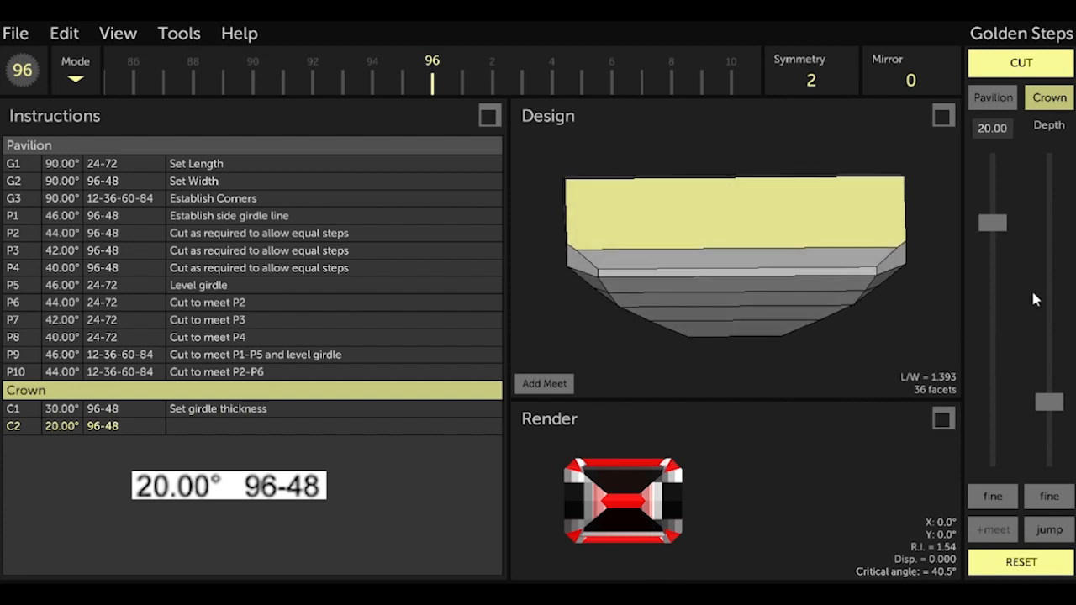
click(1049, 496)
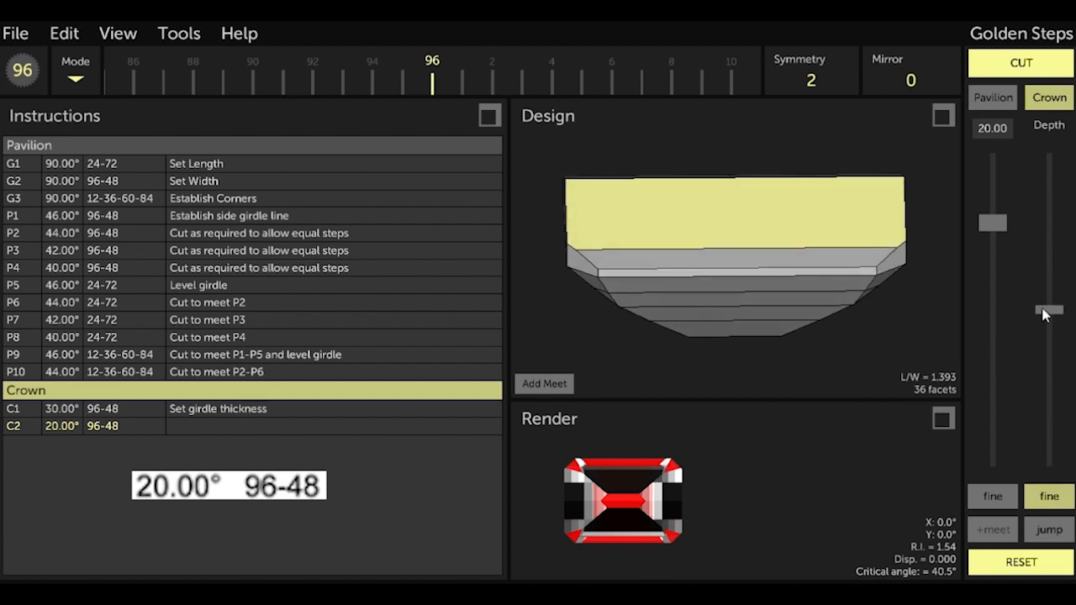
mouse_move(1044, 314)
mouse_down()
mouse_move(1044, 296)
mouse_move(1046, 317)
mouse_up()
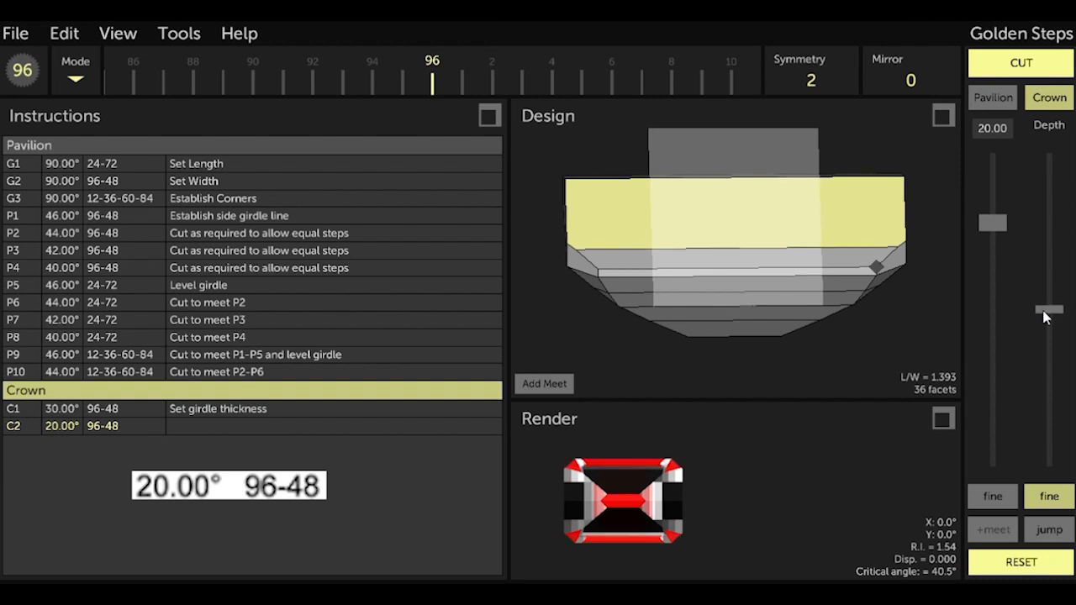
click(1020, 66)
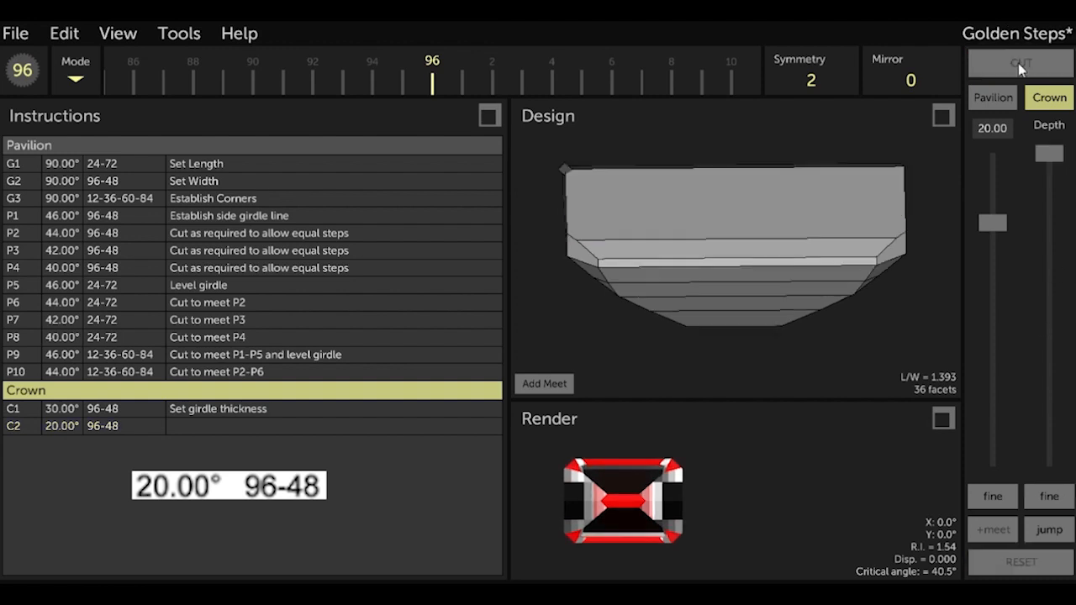
Add the instruction "Cut as required to allow equal steps" to the 20° 96-48 crown tier and save the design
click(216, 428)
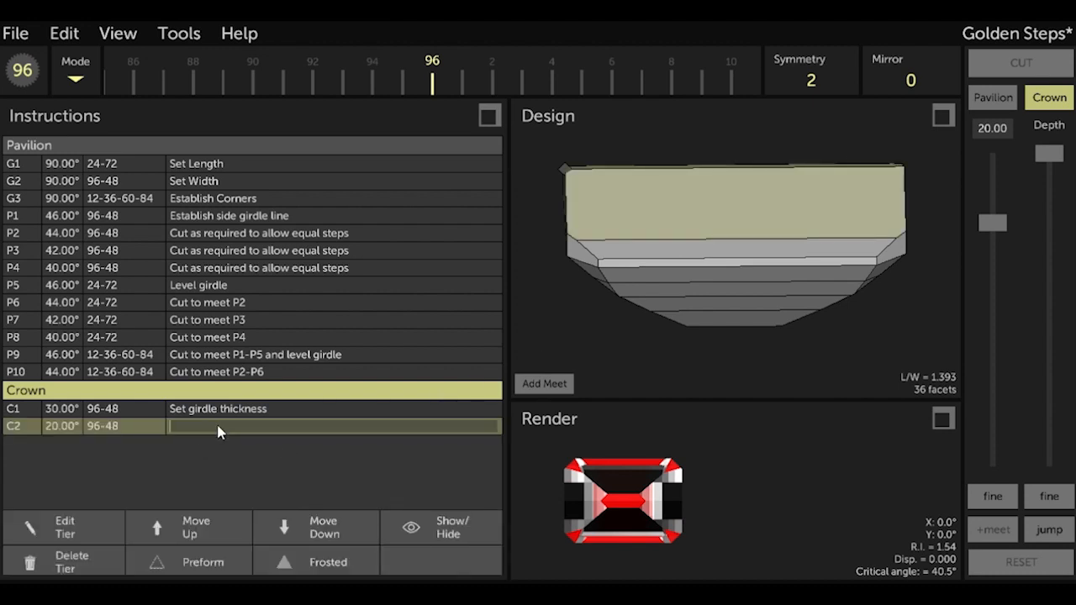
key(ctrl+v)
key(Return)
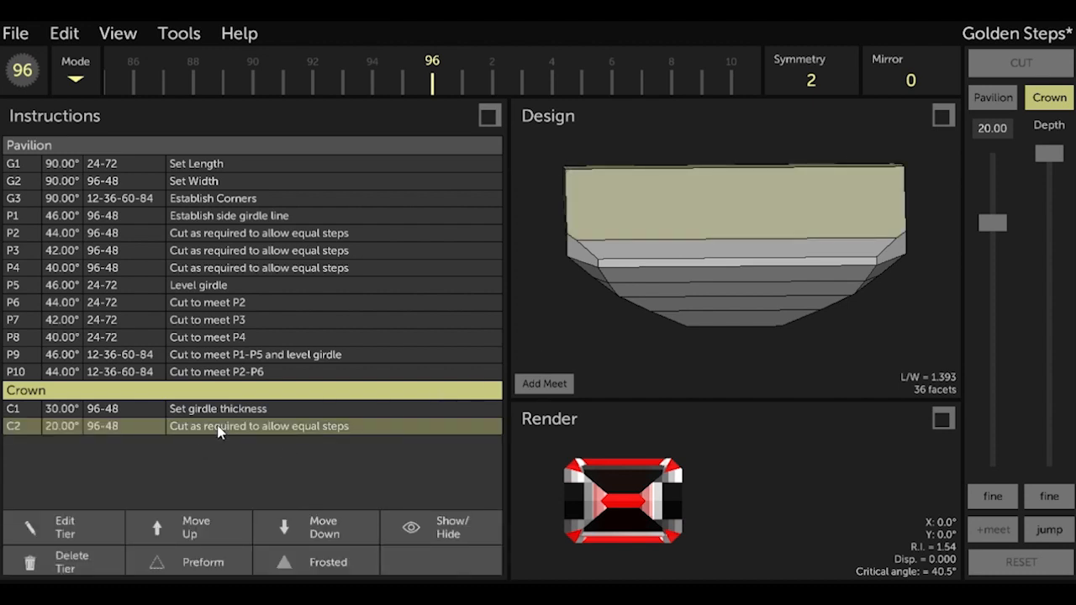
key(ctrl+s)
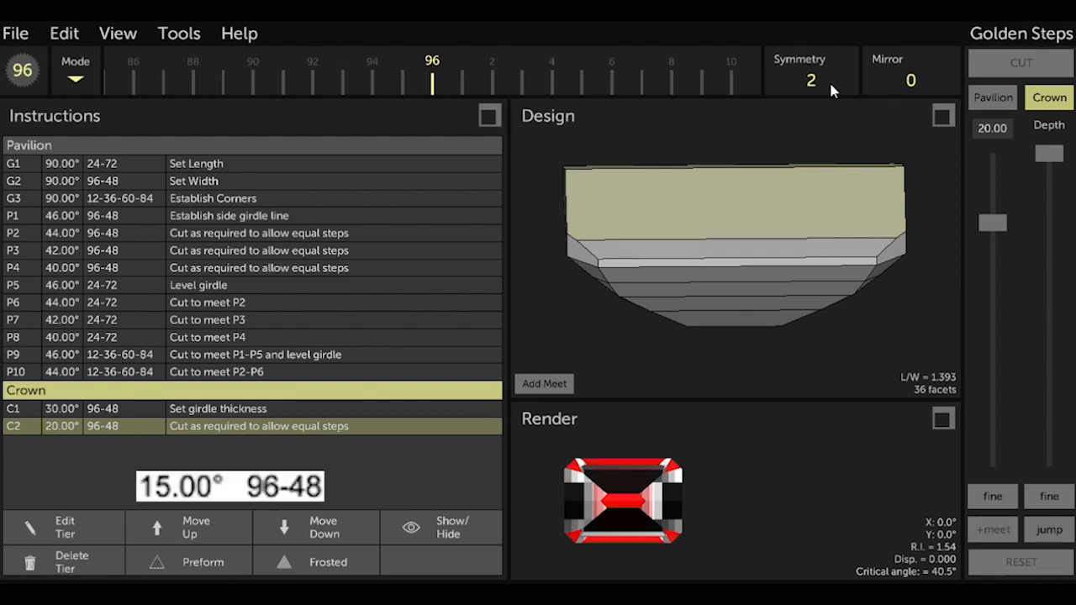
Cut a 15° crown tier at 96-48, fine-tuning the depth so the 20° step matches the 30° step
click(983, 129)
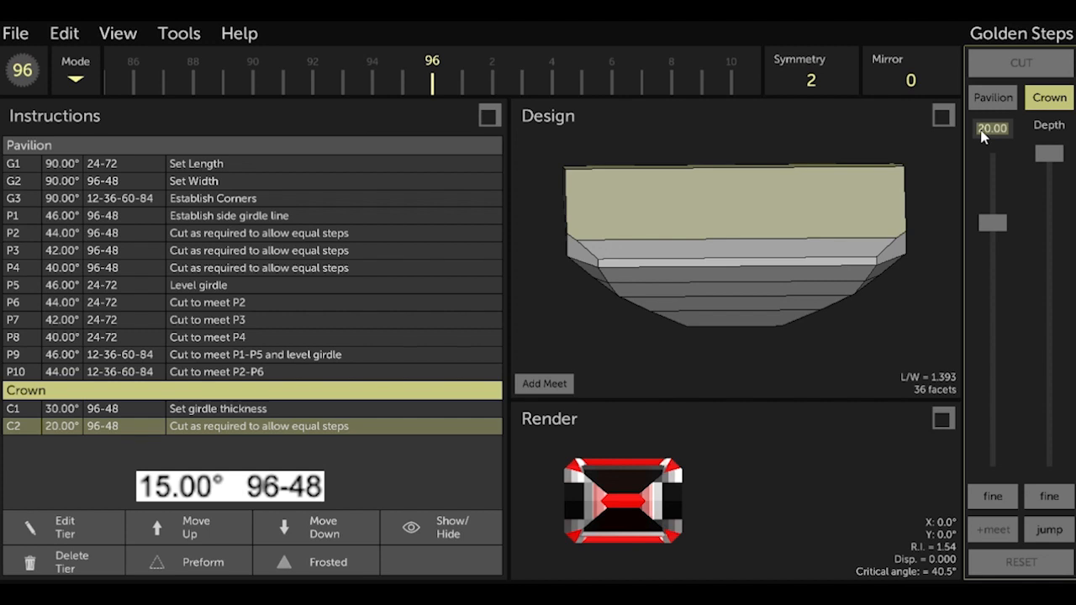
text(15)
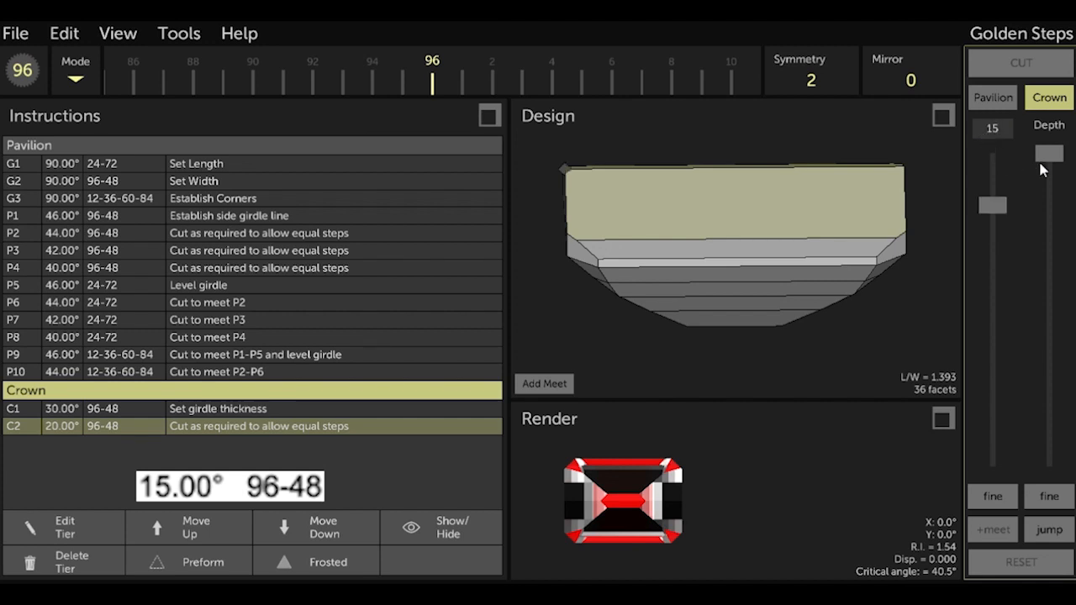
drag(1056, 160, 1047, 396)
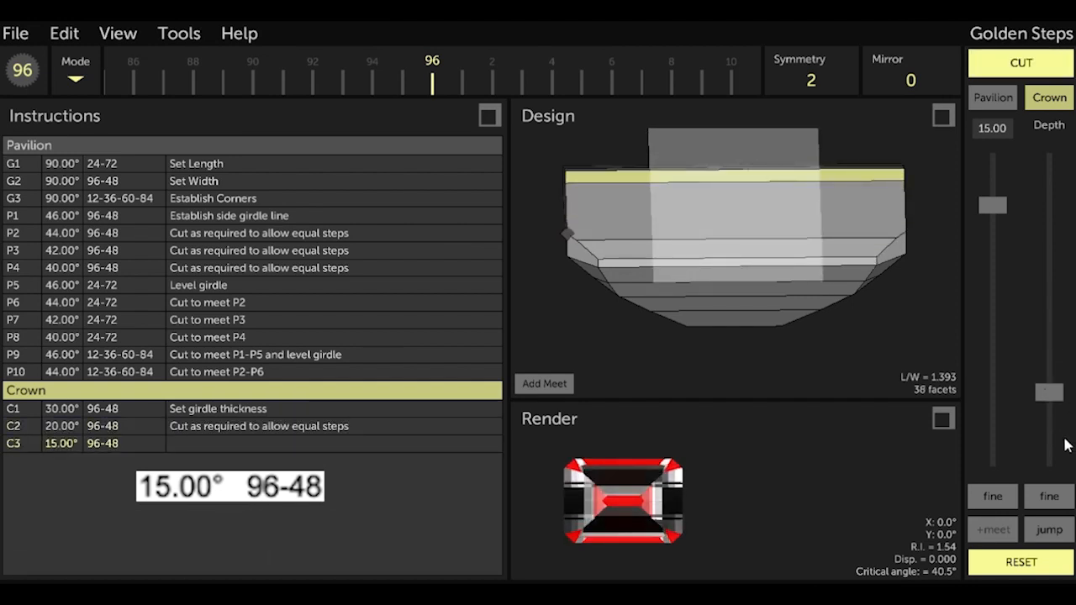
click(1049, 495)
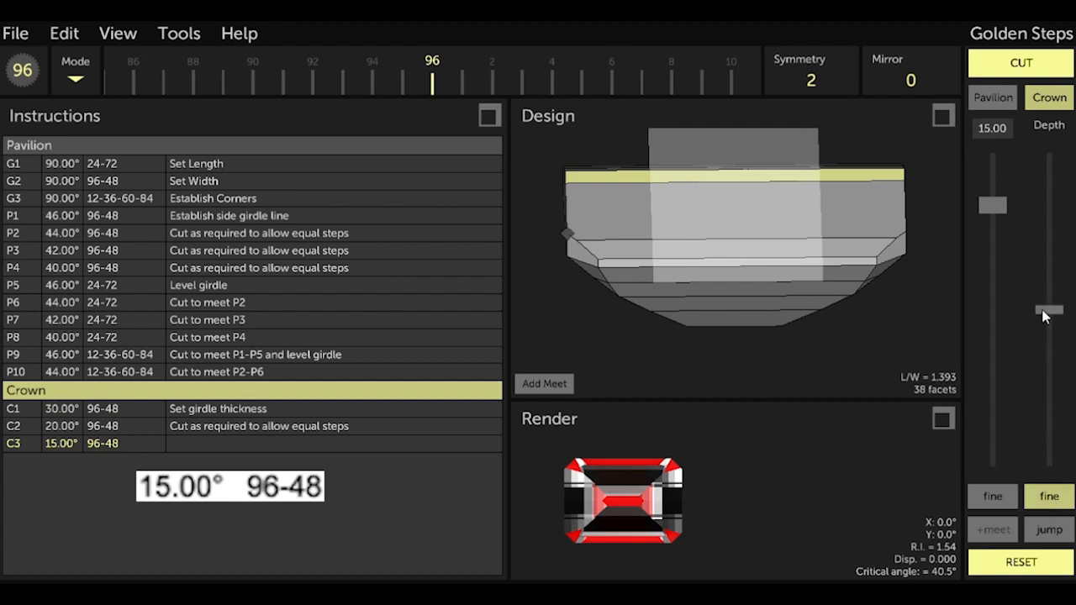
drag(1049, 310, 1049, 403)
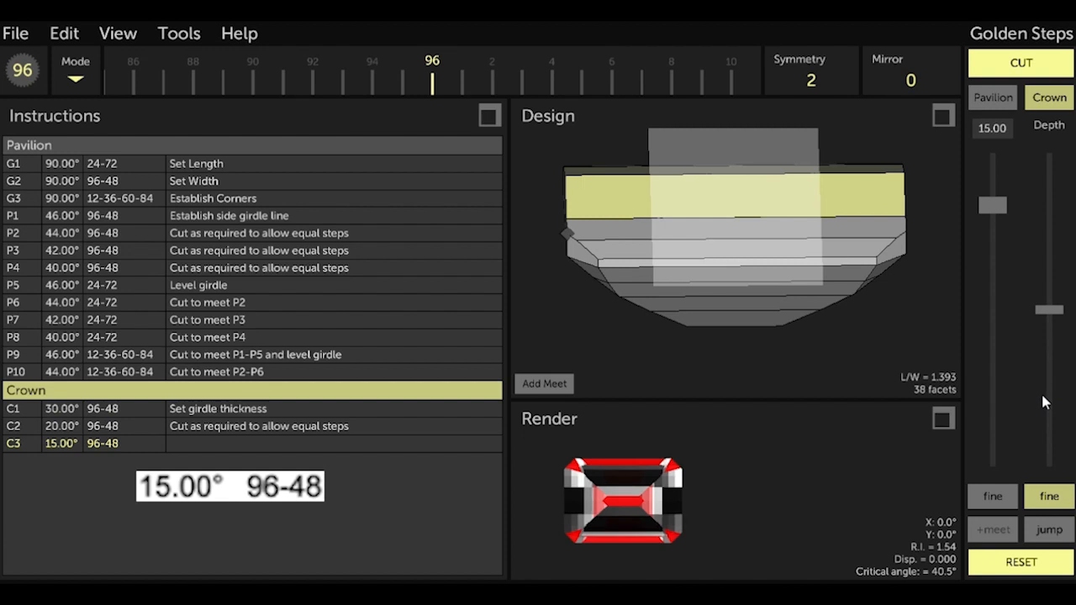
click(1003, 72)
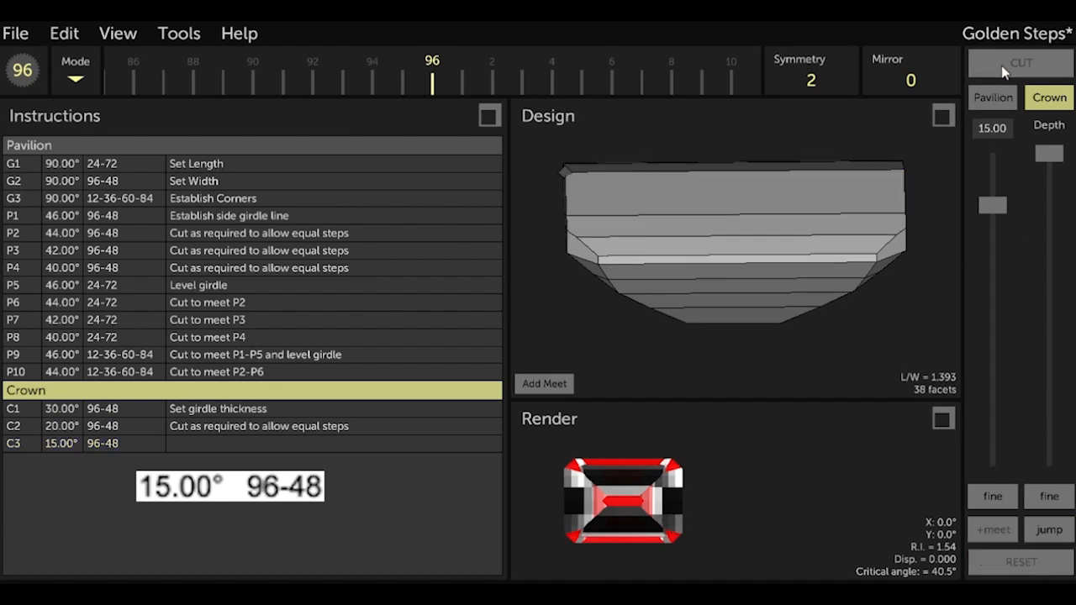
Add the instruction "Cut as required to allow equal steps" to the 15° 96-48 crown tier and save the design
click(202, 454)
click(202, 454)
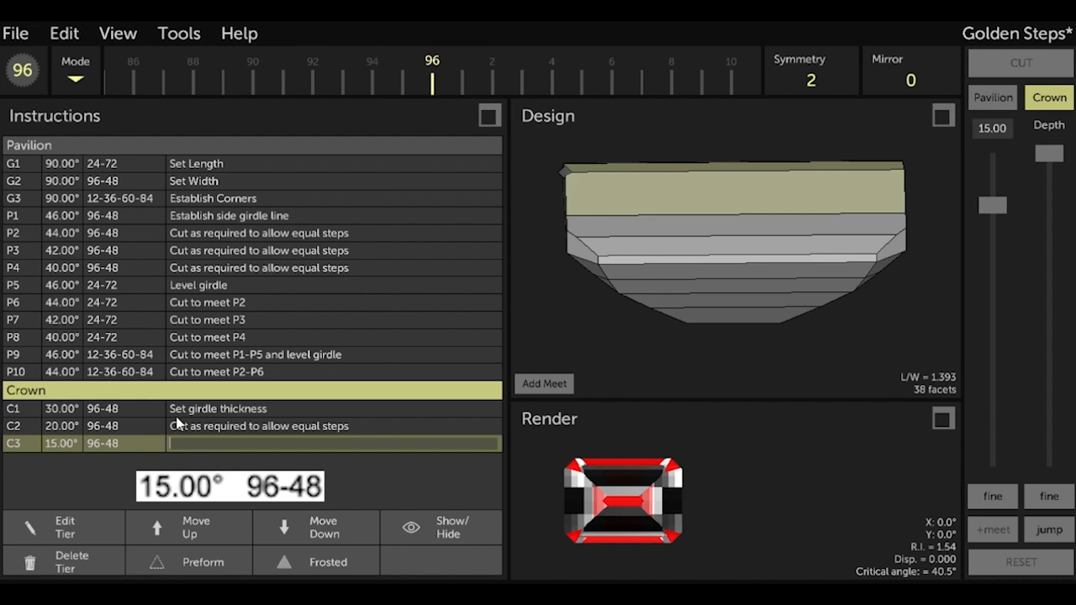
key(ctrl+v)
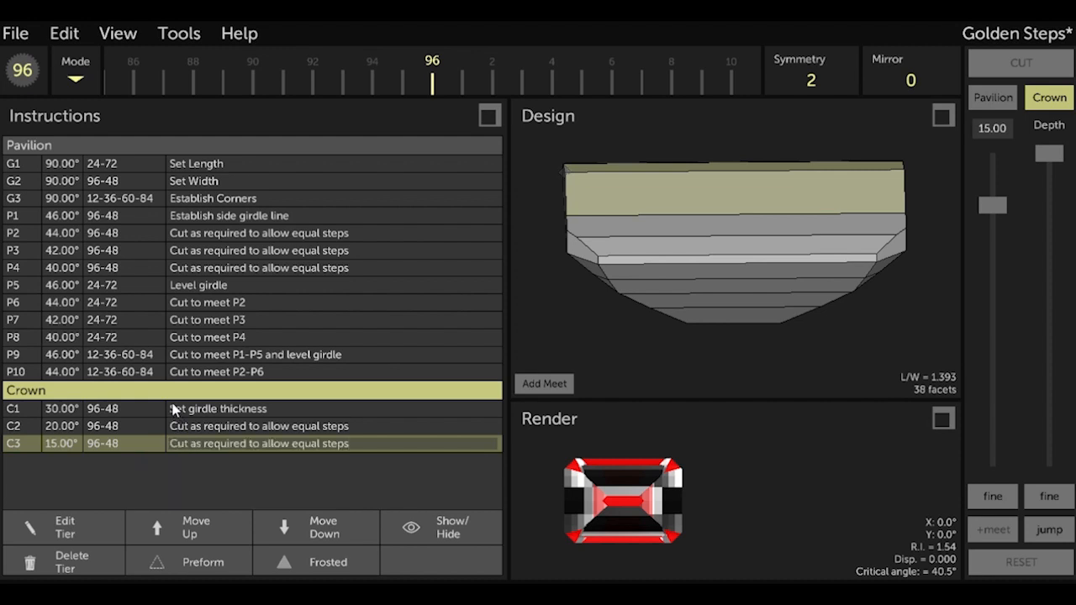
key(Return)
key(ctrl+s)
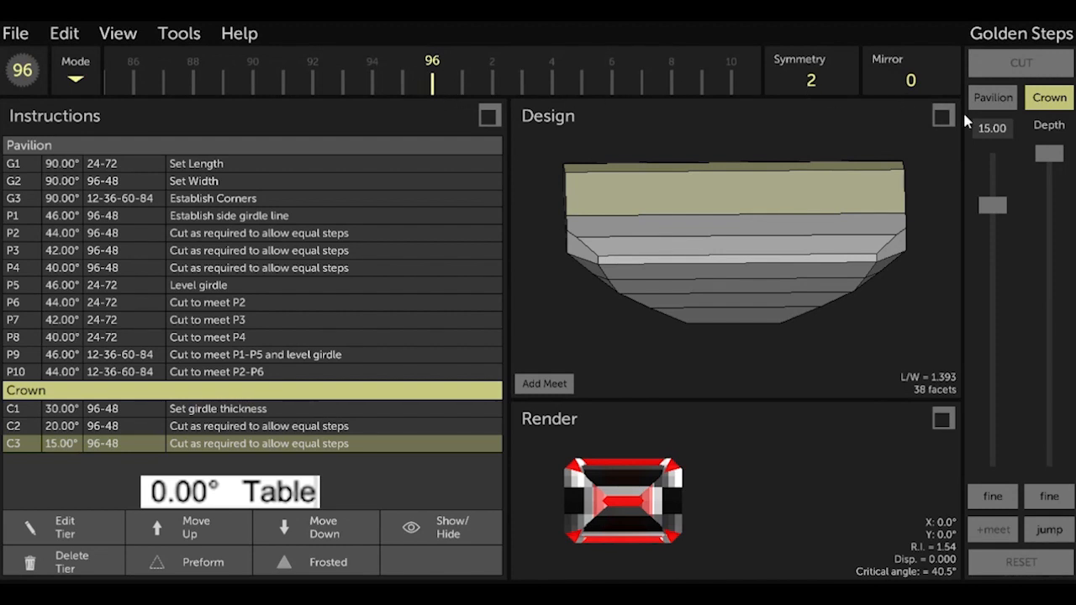
Cut the 0° crown table, fine-tuning the depth so the 15° step matches the steps below it
click(996, 130)
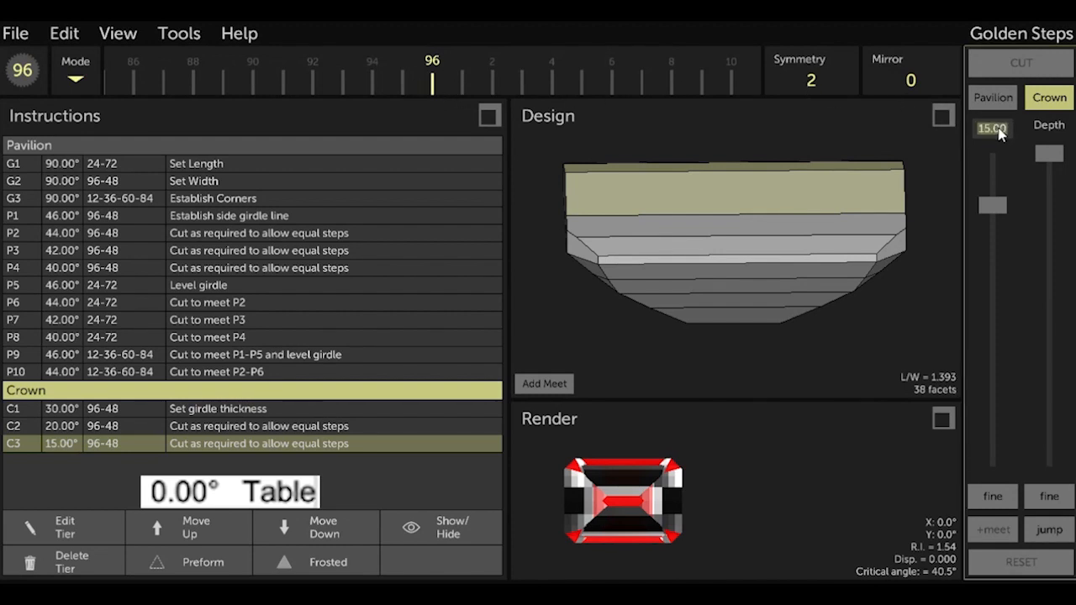
text(0)
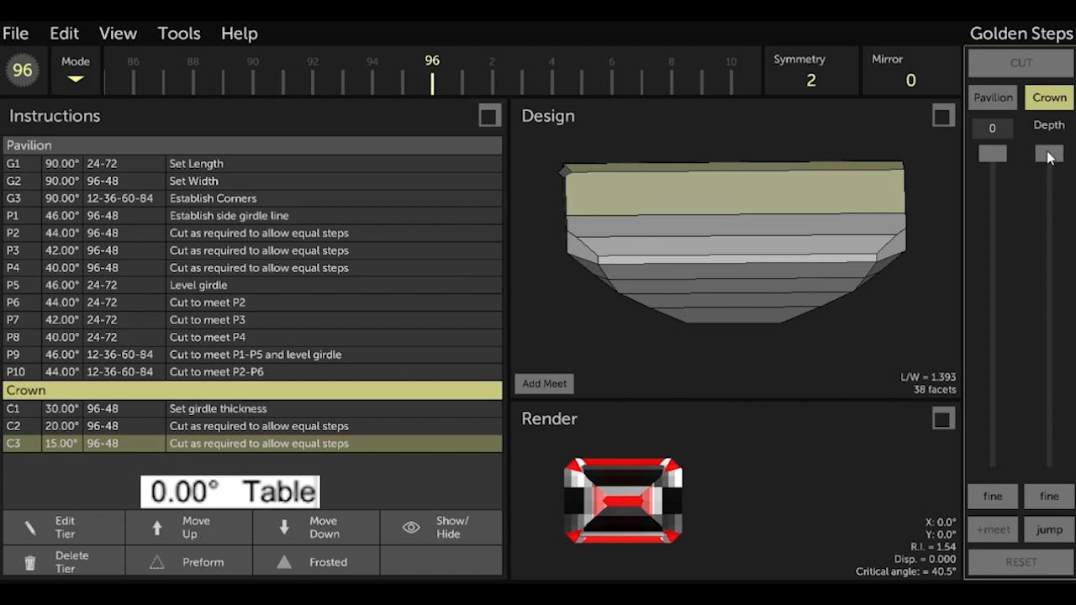
drag(1049, 153, 1025, 400)
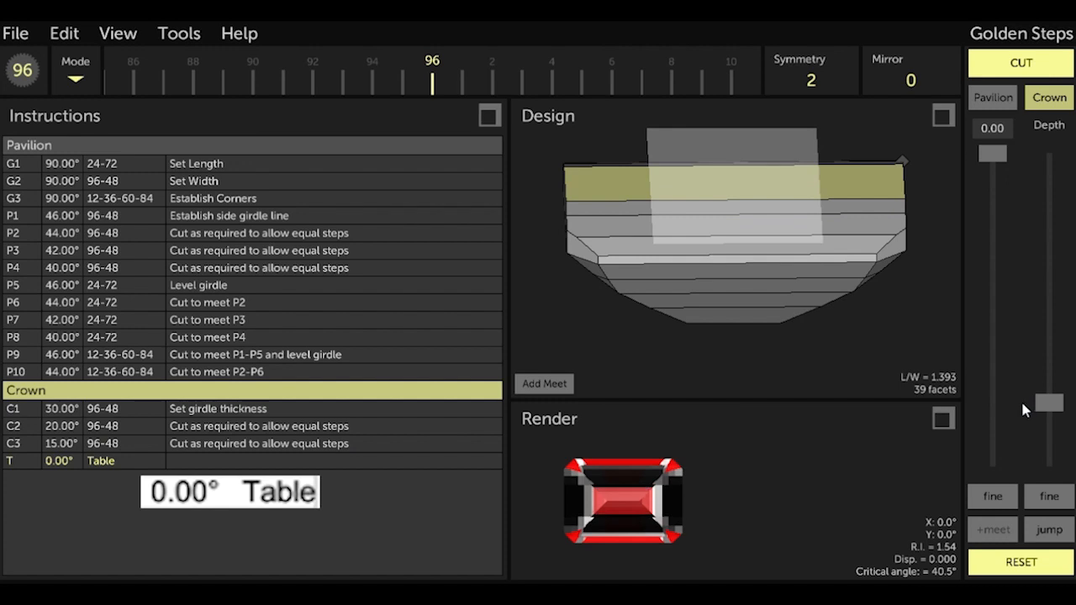
click(1049, 496)
drag(851, 334, 827, 309)
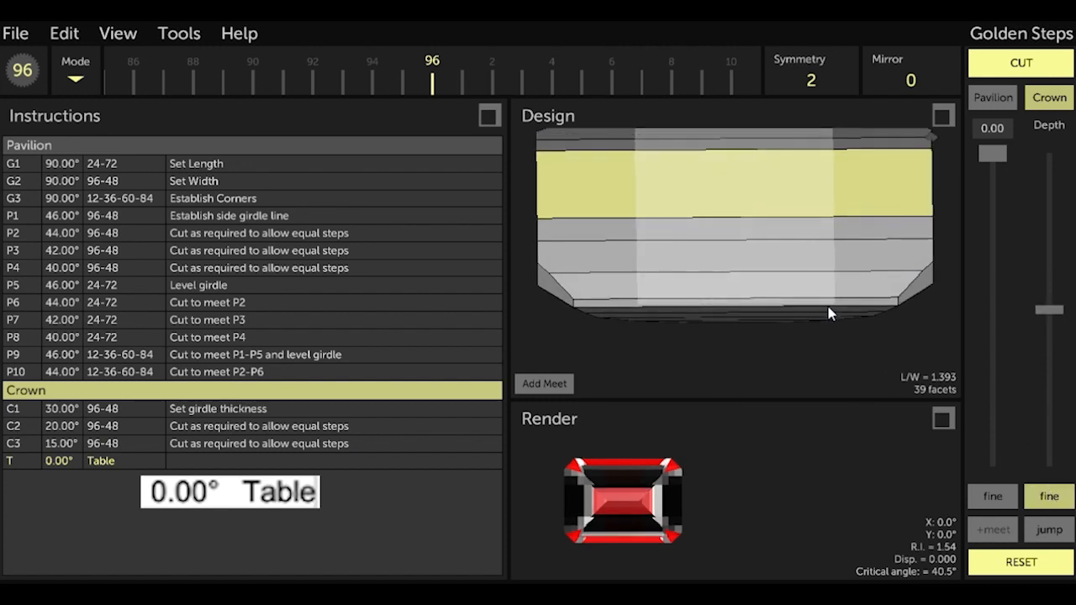
drag(1052, 306, 1049, 305)
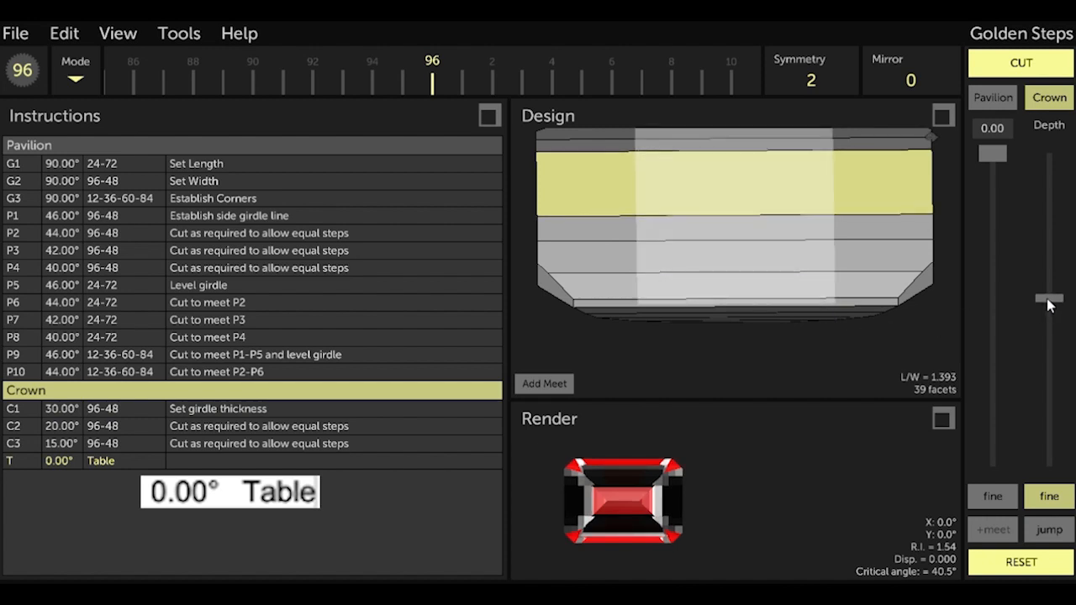
click(1017, 65)
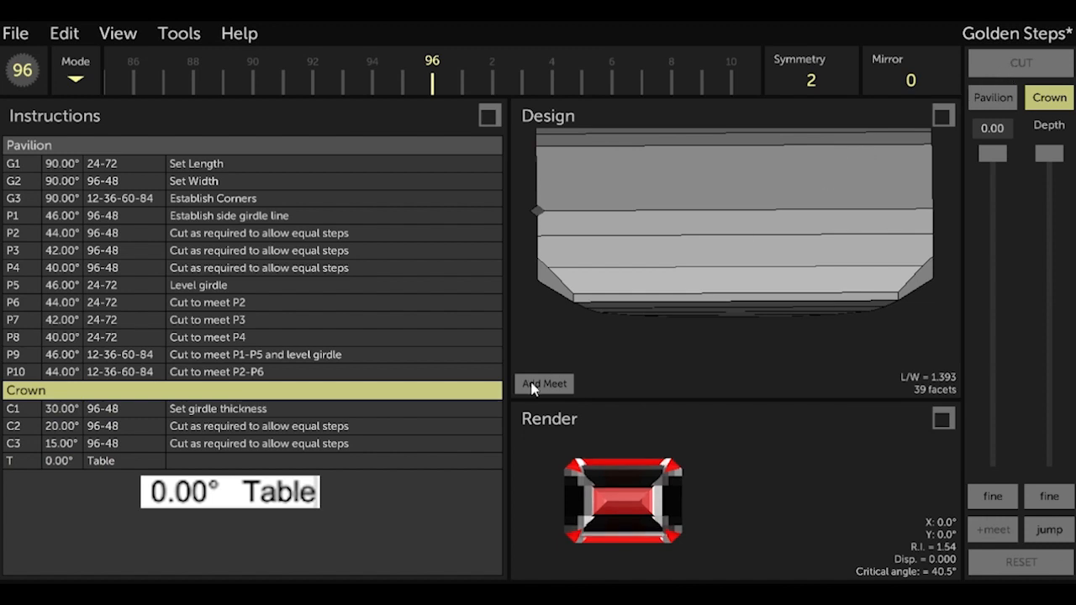
Add the instruction "Cut as required to allow equal steps" to the table tier
click(327, 461)
click(328, 460)
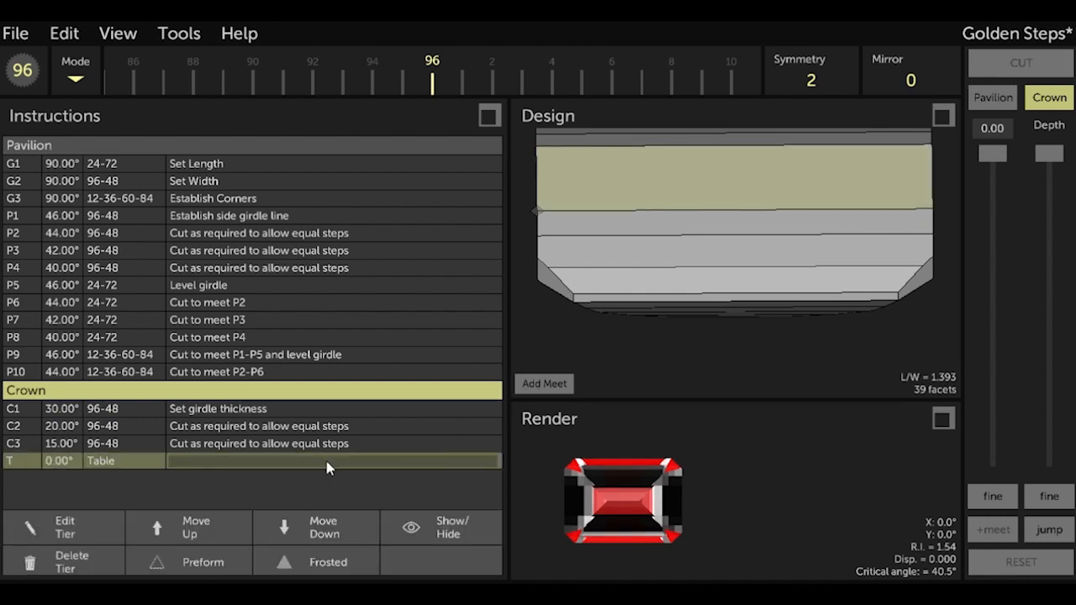
key(ctrl+v)
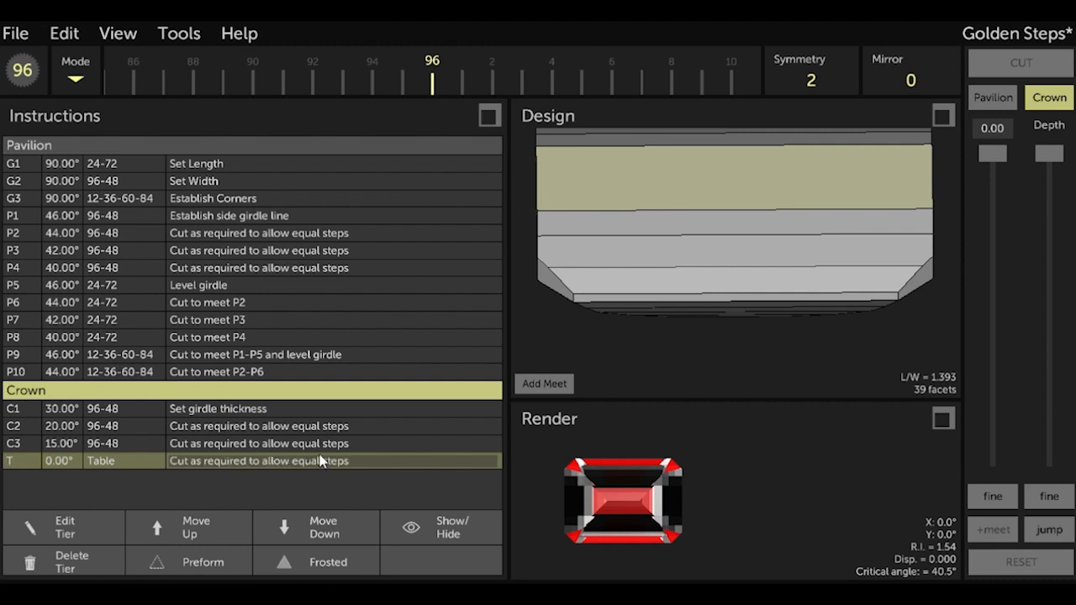
key(Return)
Cut a 30° crown tier at 24-72, fine-tuning the depth until the end girdle line is level with the side girdle
click(433, 87)
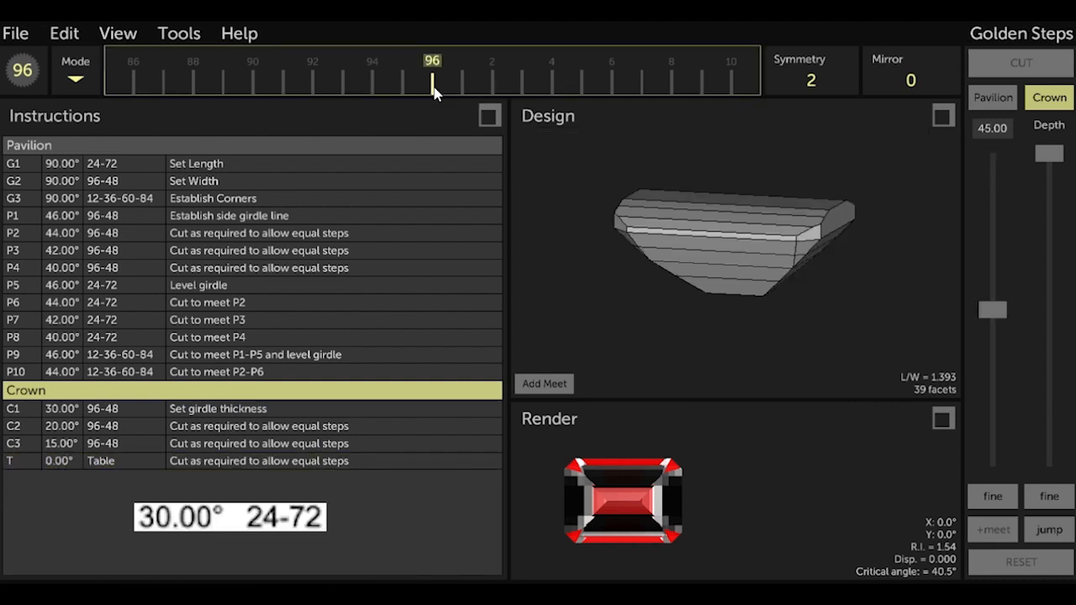
text(24)
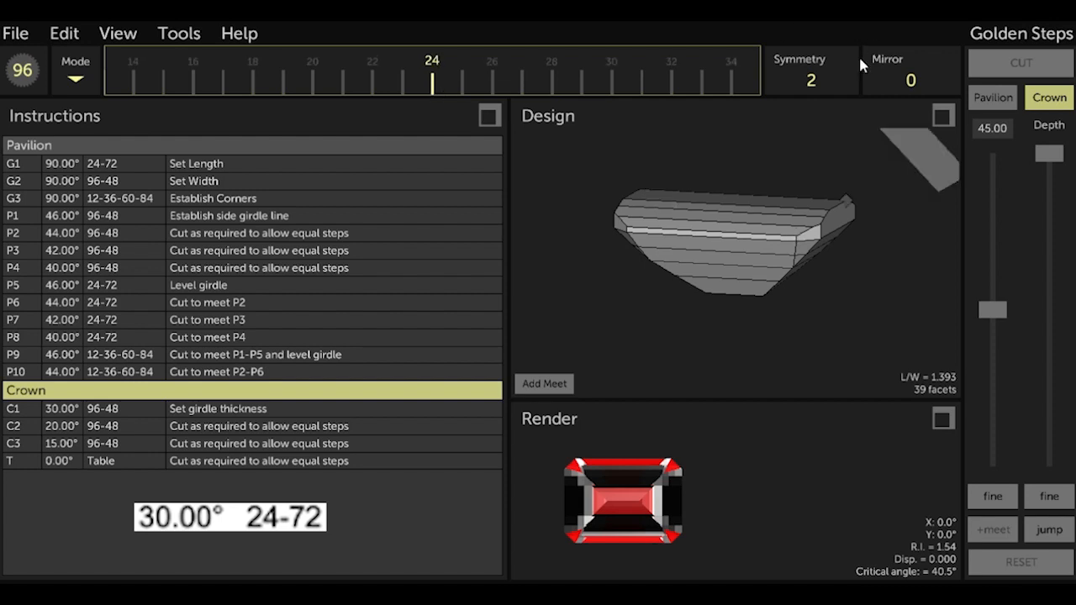
click(983, 130)
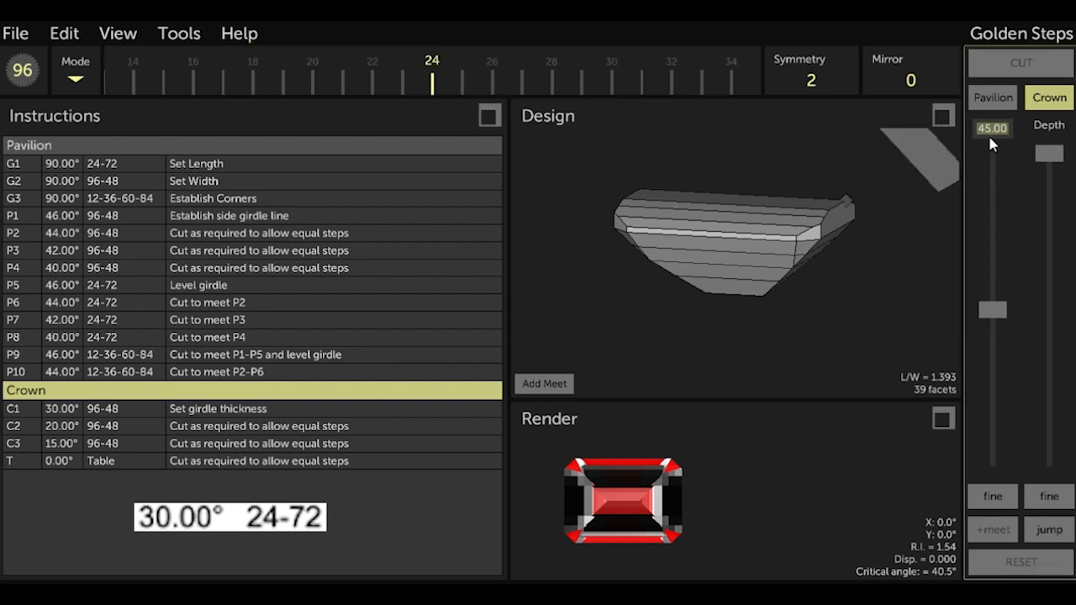
text(30)
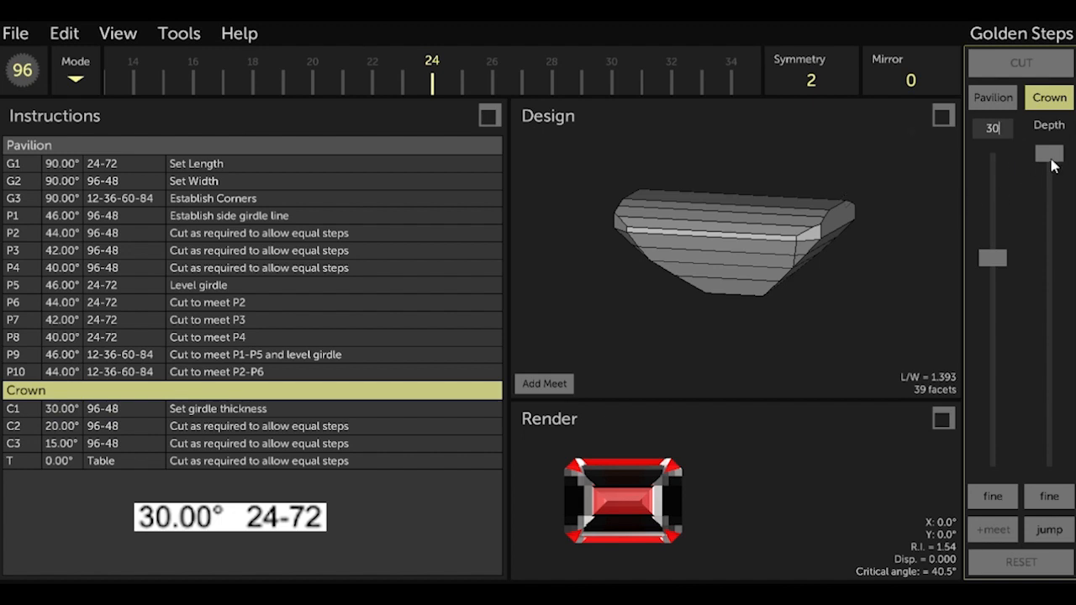
drag(1052, 165, 1019, 348)
drag(874, 312, 766, 286)
scroll(766, 285, up, 5)
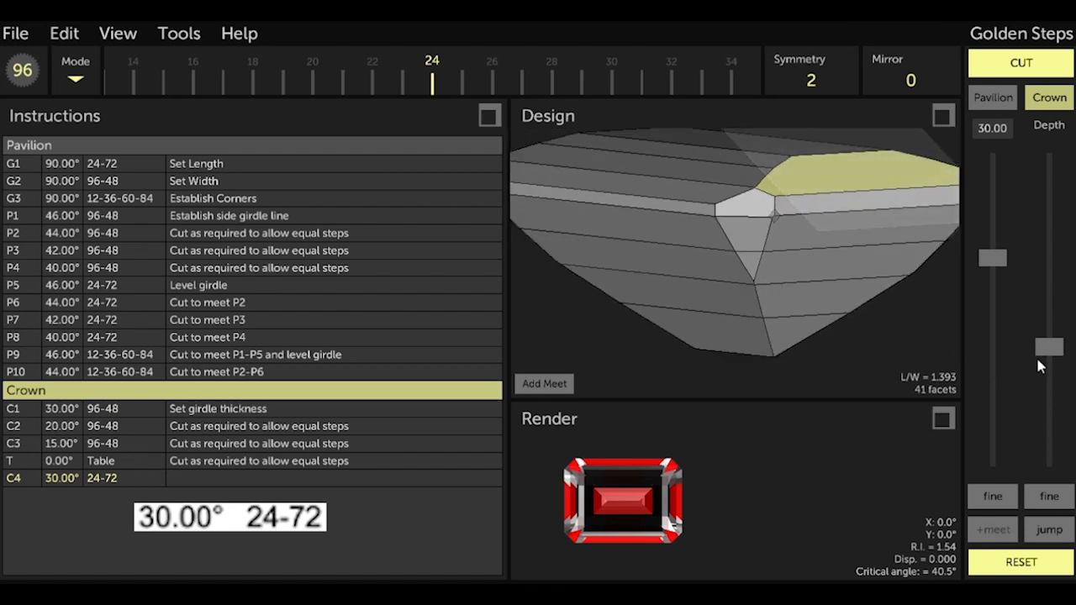
drag(1038, 360, 1047, 366)
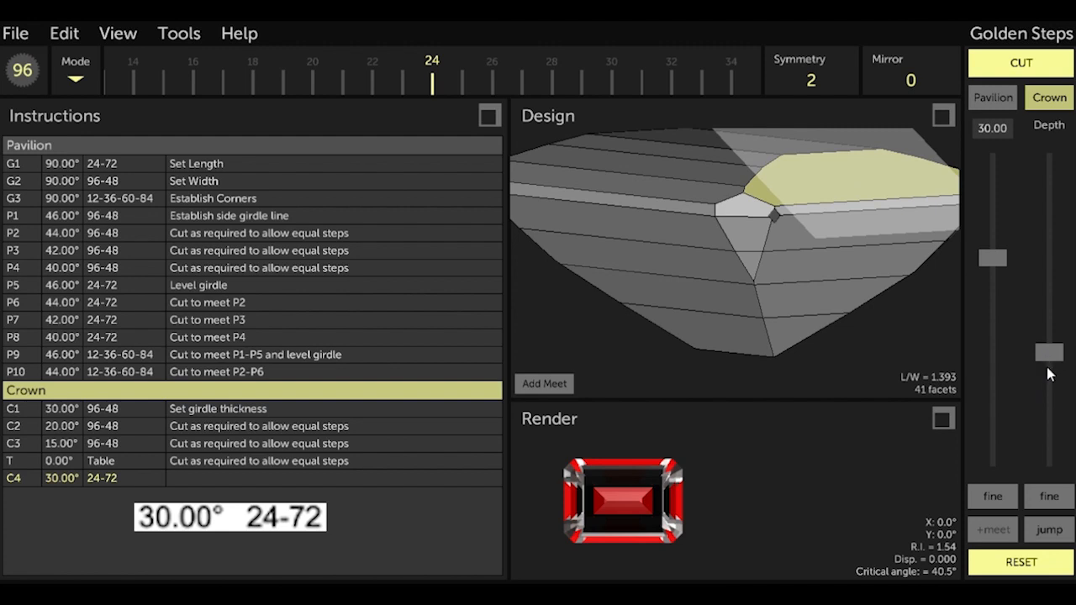
click(1049, 496)
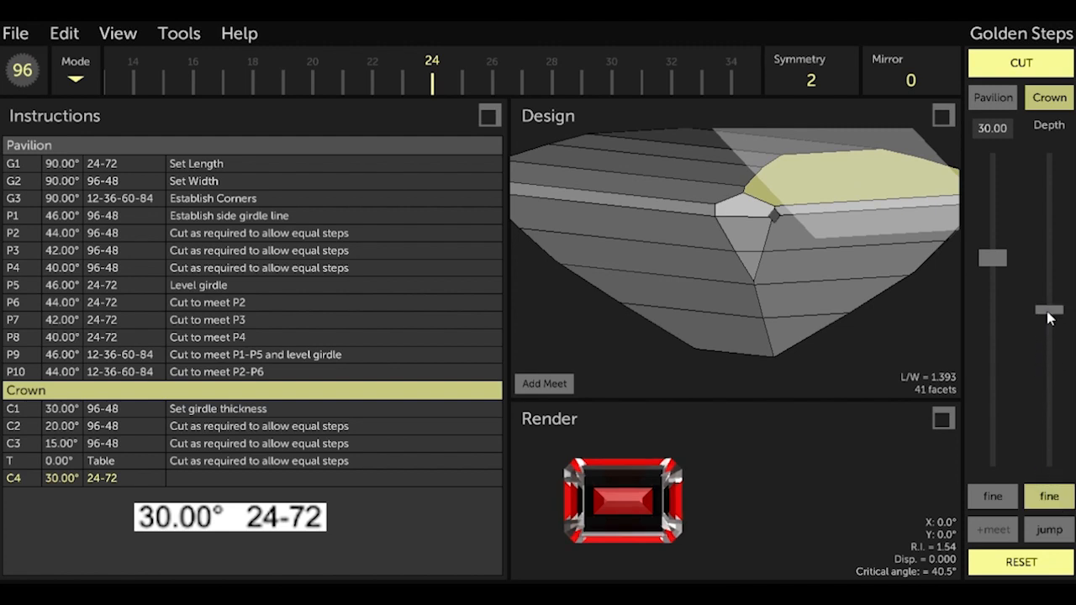
drag(1049, 316, 1042, 306)
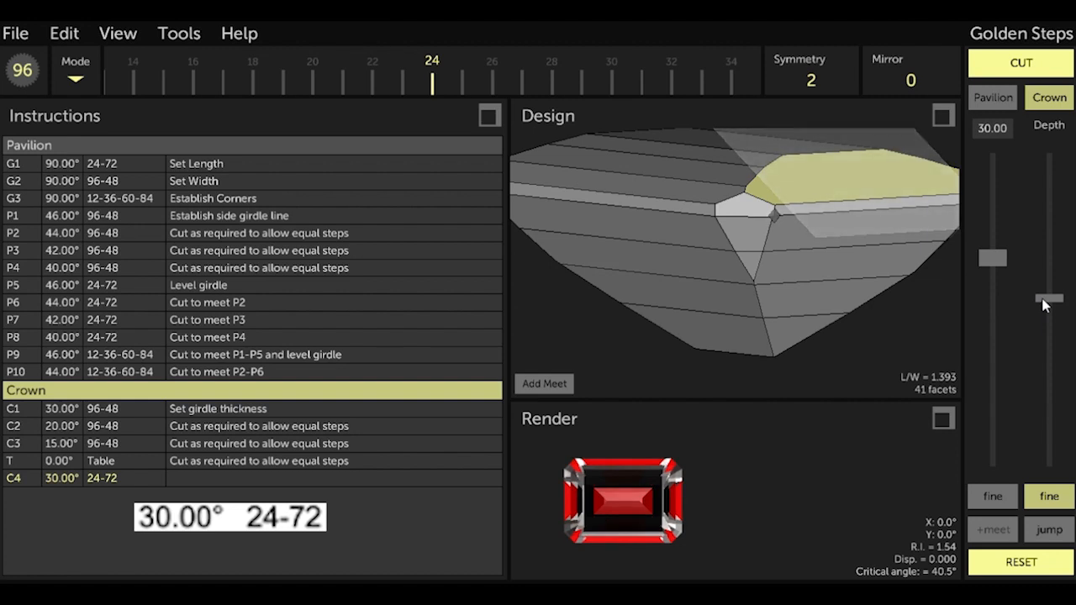
drag(1042, 299, 1042, 300)
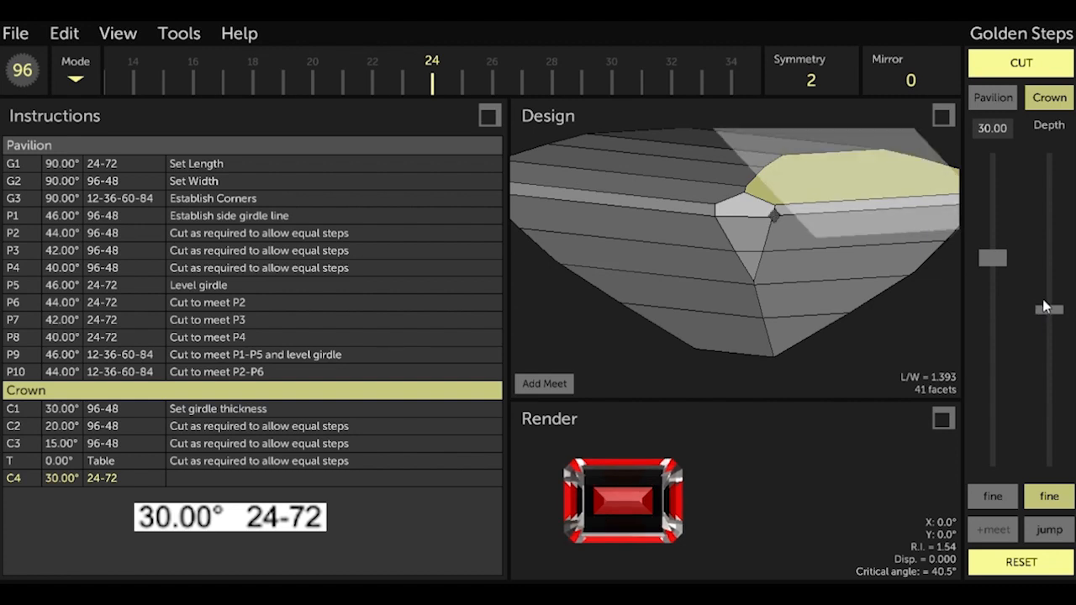
click(988, 67)
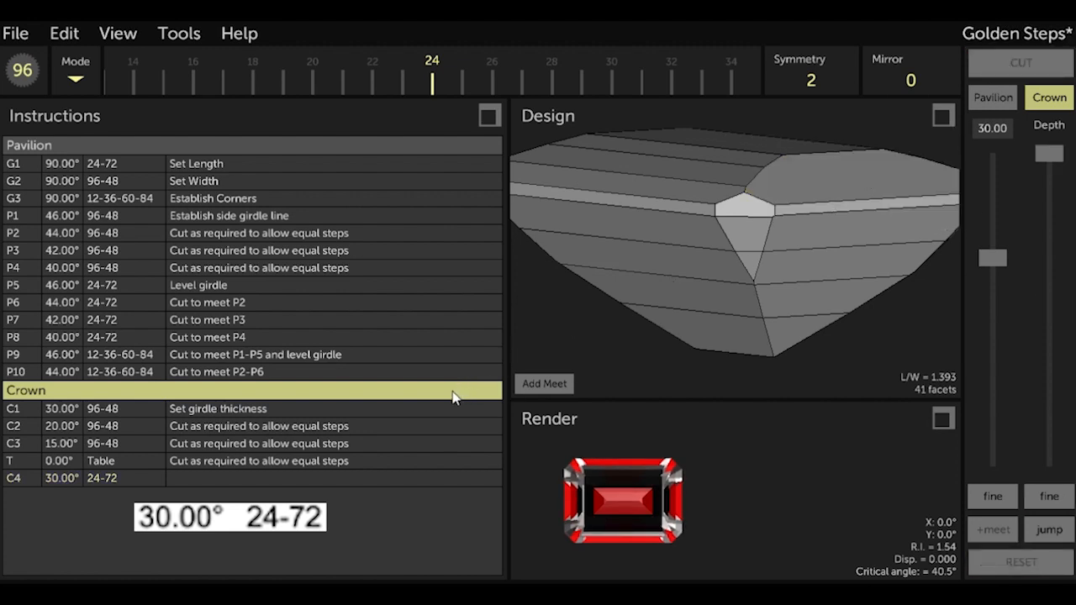
Add the instruction "Level girdle" to the 30° 24-72 crown tier
click(274, 475)
click(271, 478)
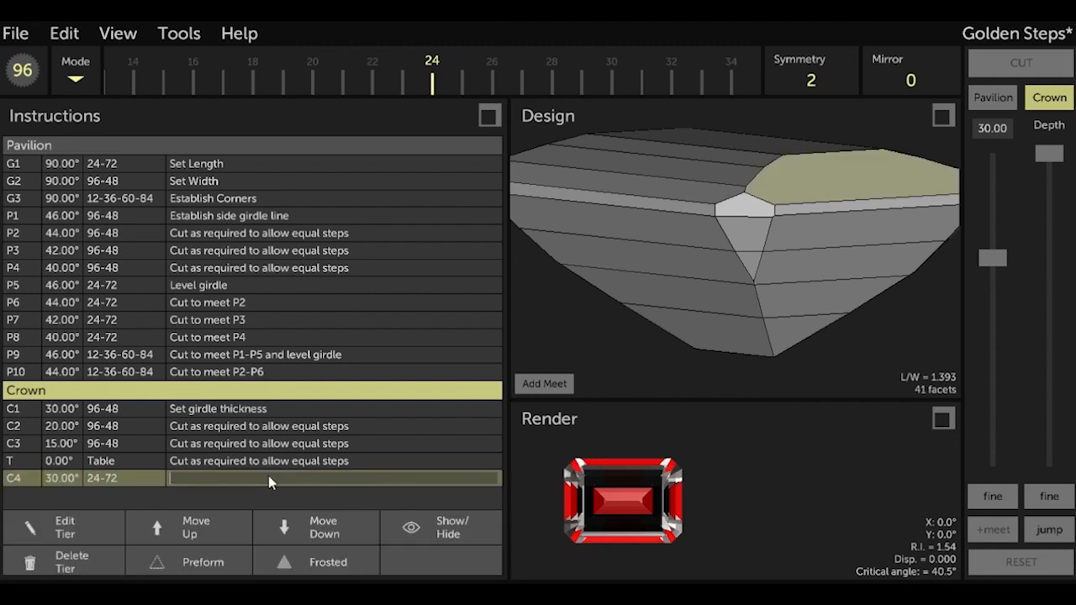
text(Level Ggirdle)
key(Return)
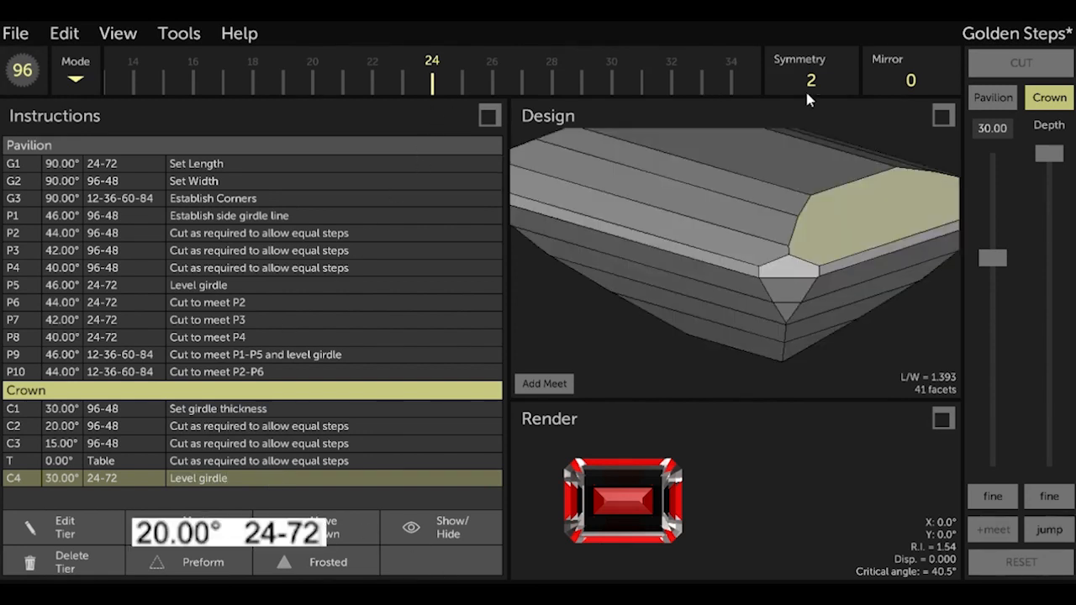
Cut a 20° crown tier at 24-72, jumping the depth to the meet point at the lower edge of the 20° 96-48 tier
click(995, 133)
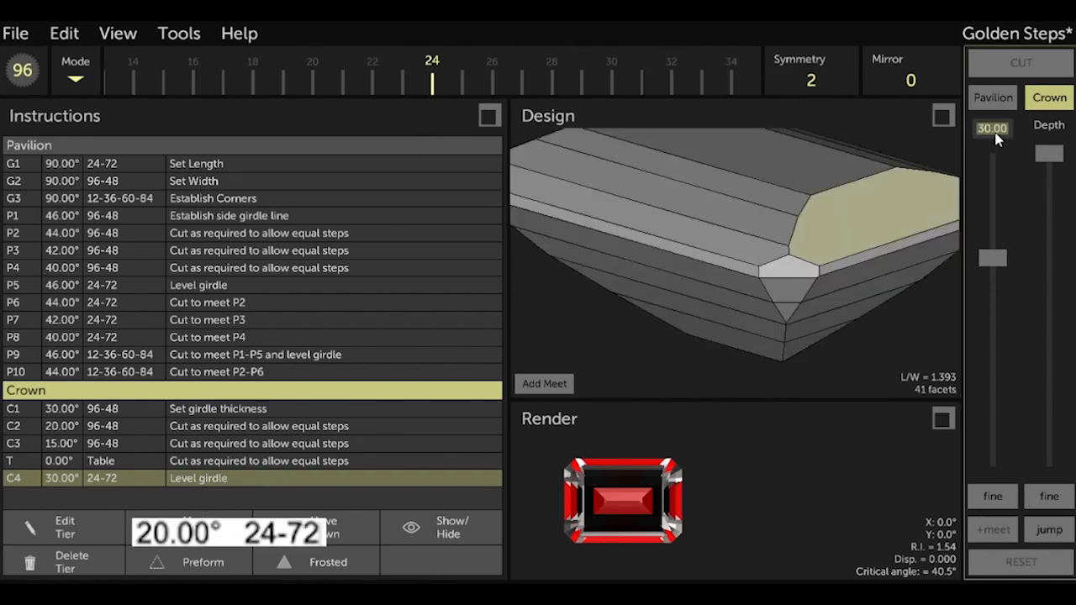
text(20)
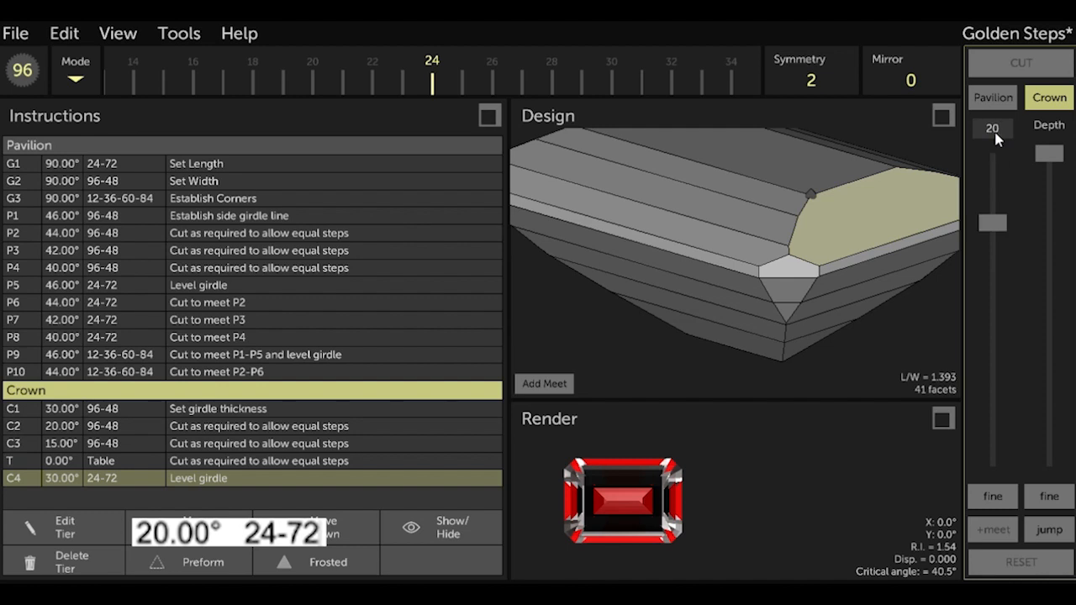
click(1049, 534)
click(1048, 533)
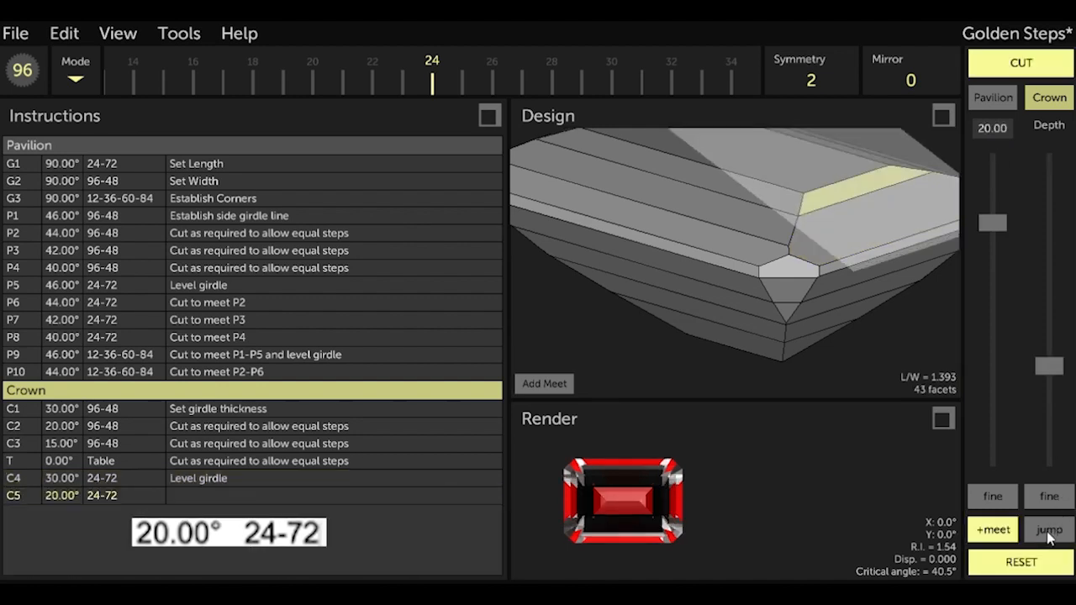
click(1049, 535)
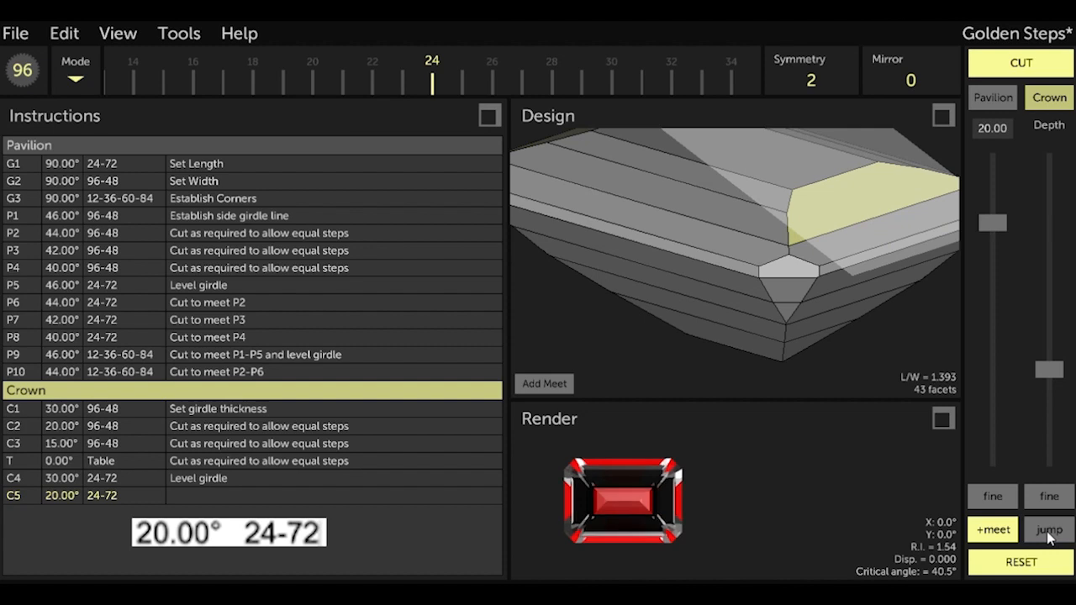
click(1016, 68)
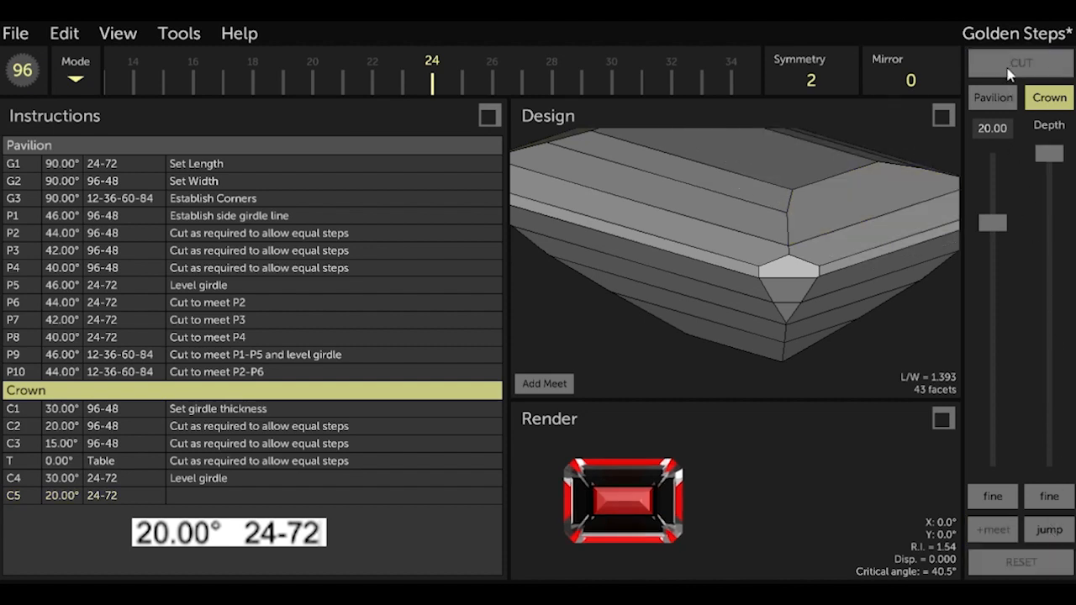
Add the instruction "Meet C2" to the 20° 24-72 crown tier
click(234, 501)
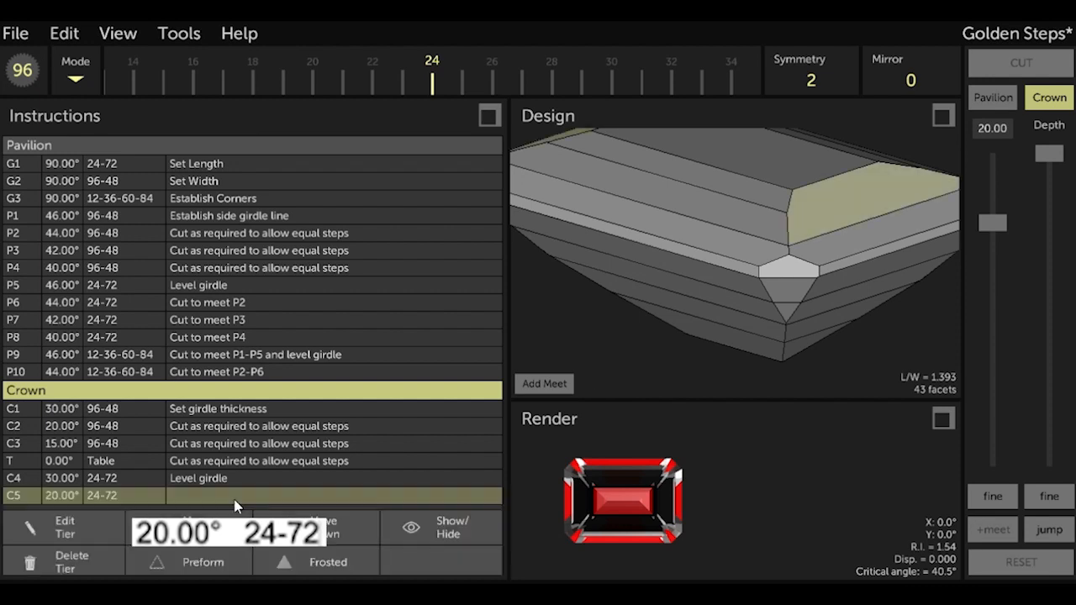
click(234, 499)
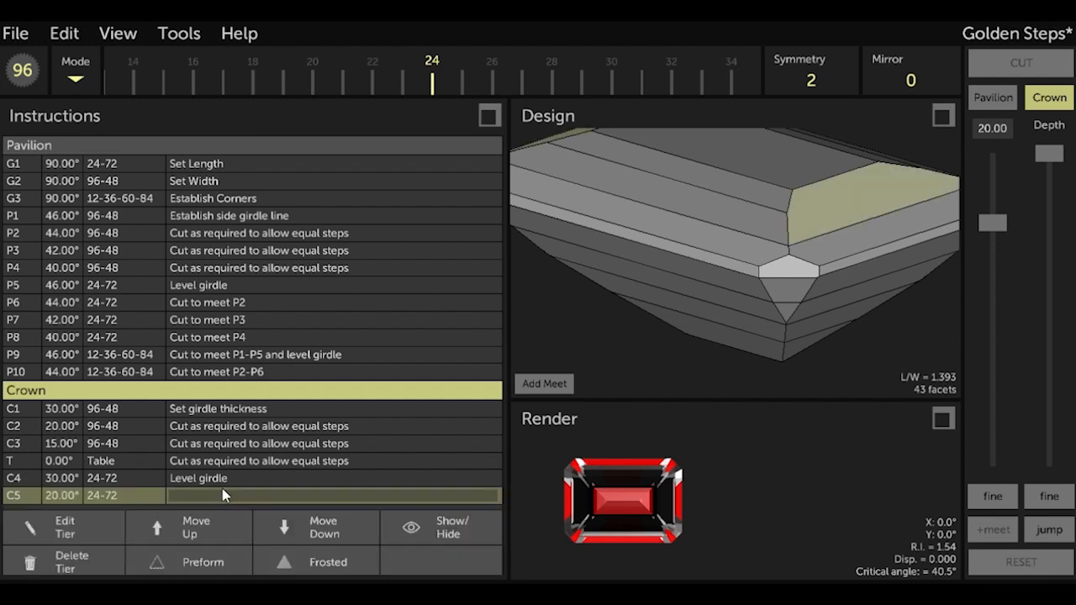
text(Meet C2)
key(Return)
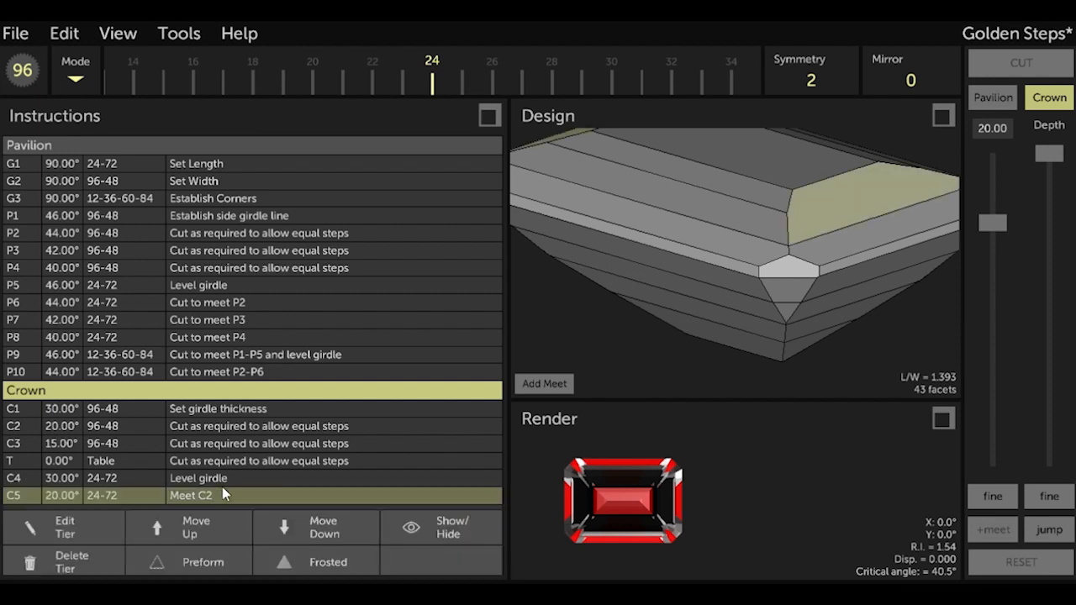
click(463, 357)
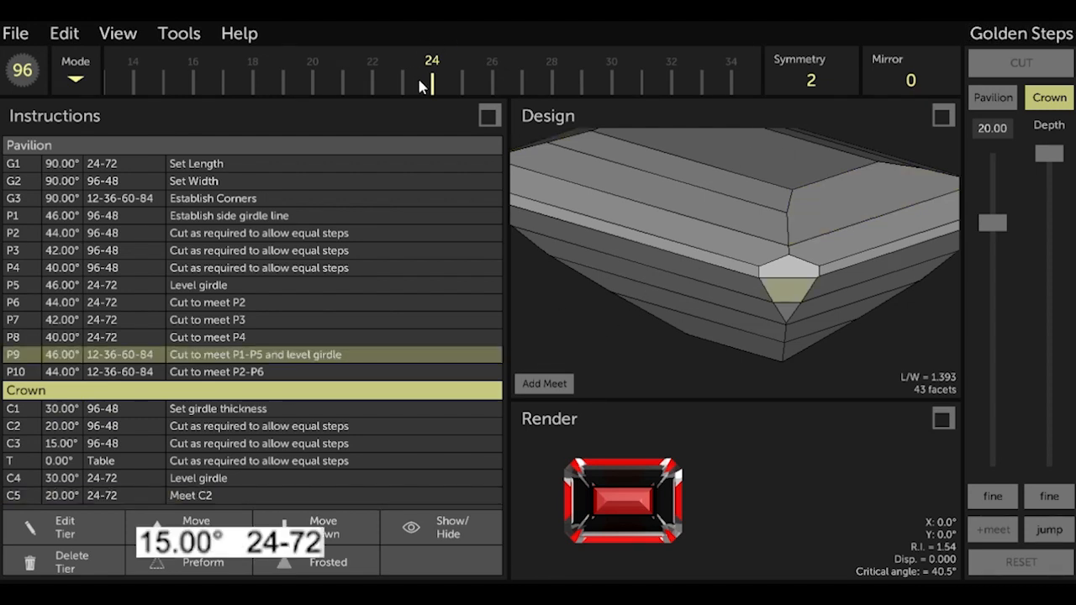
Cut a 15° crown tier at 24-72, jumping the depth to the 15° 96-48 tier's lower corner, and annotate it "Meet C3"
click(985, 131)
text(15)
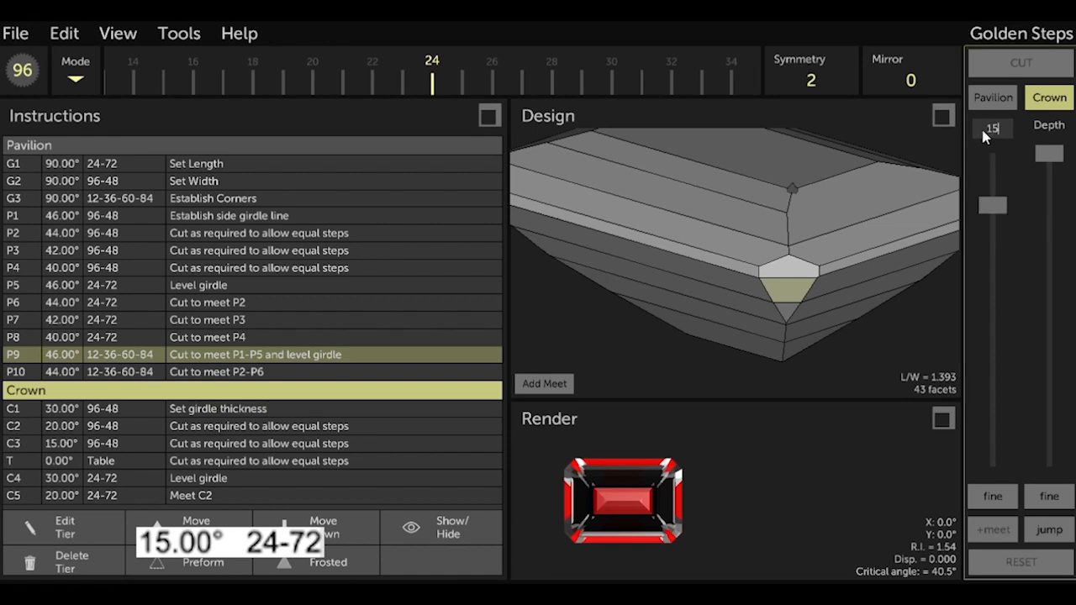
click(1049, 531)
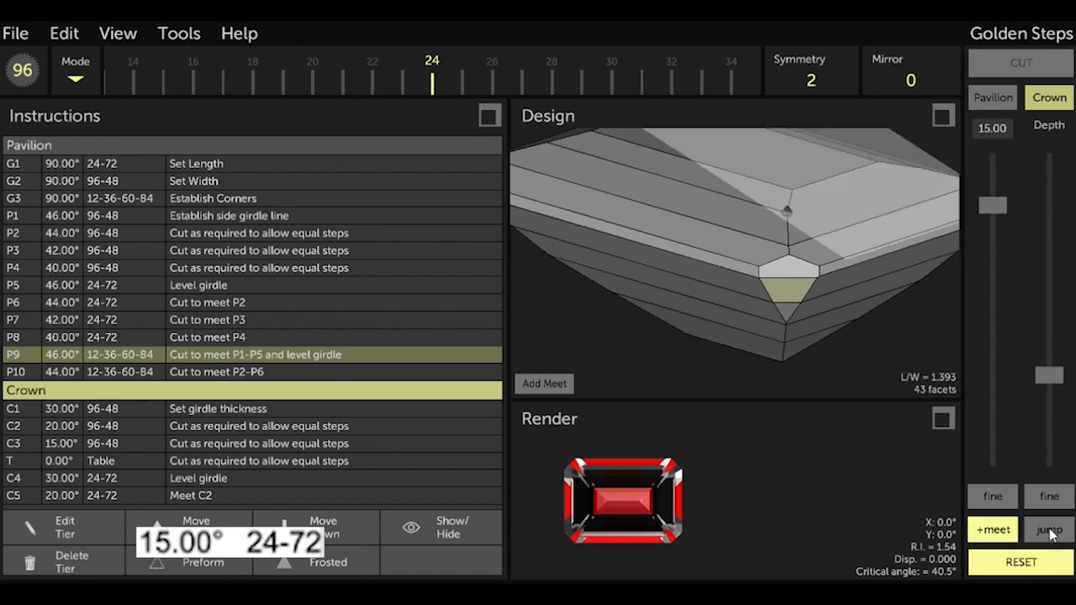
click(1051, 534)
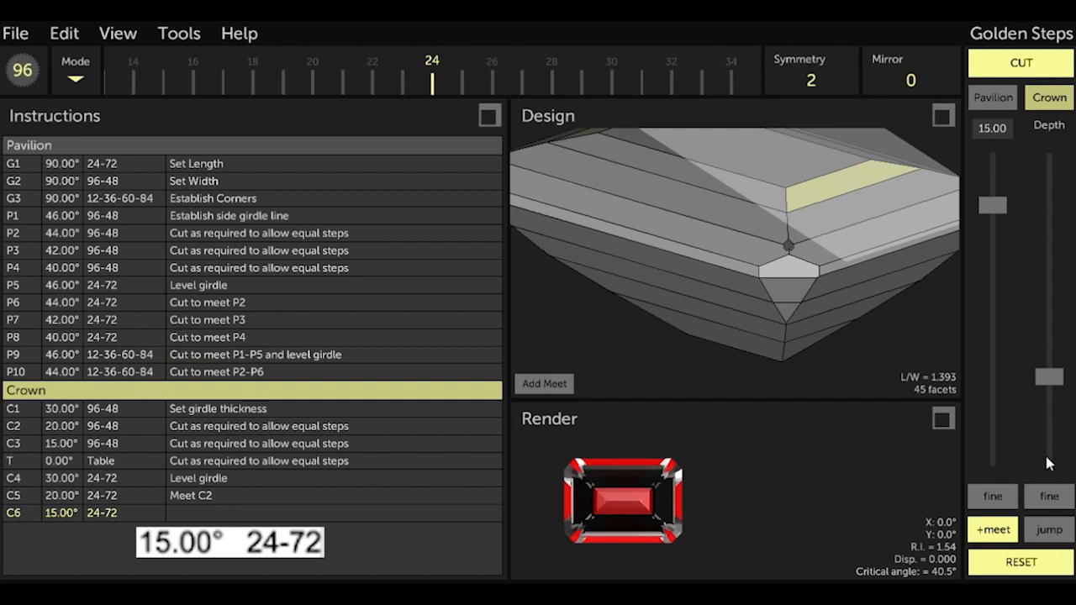
click(1013, 66)
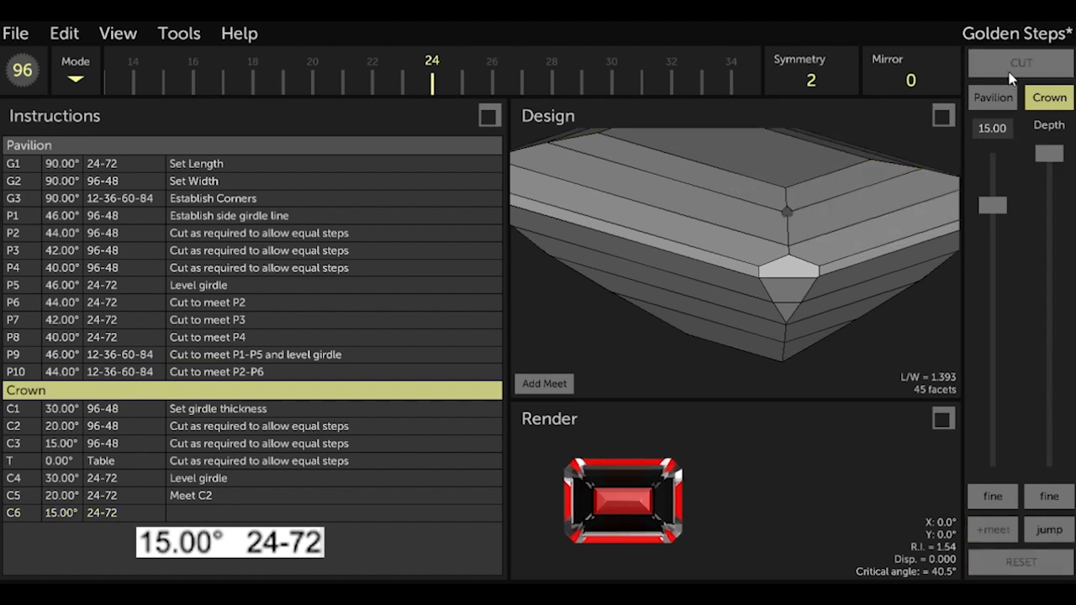
click(241, 517)
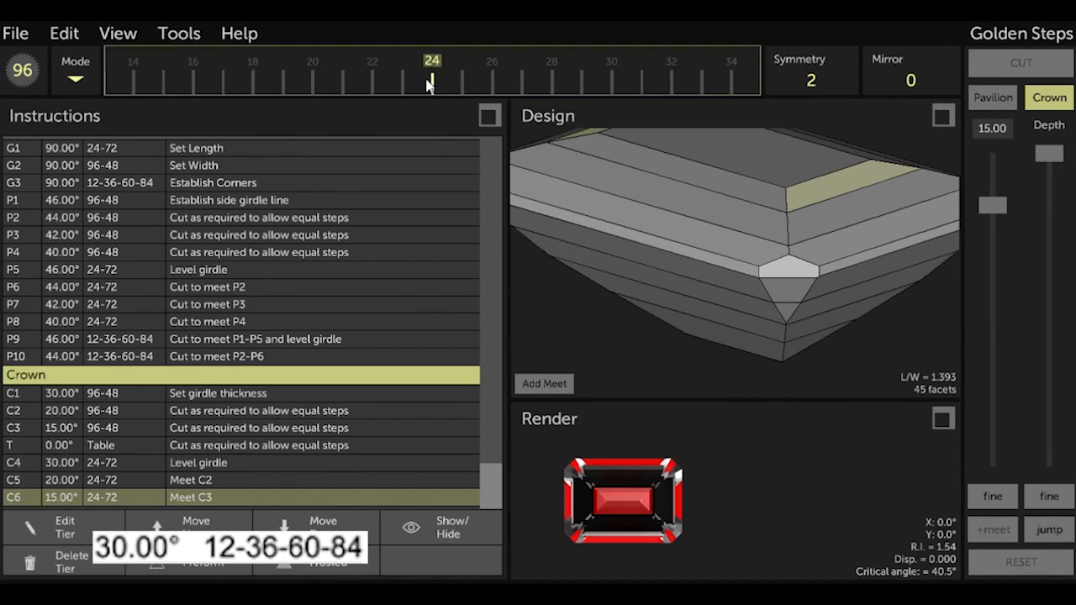
Cut a 30° crown tier at 12-36-60-84 with symmetry 4, deepening it until the corner girdle line meets the adjacent girdle lines
text(12)
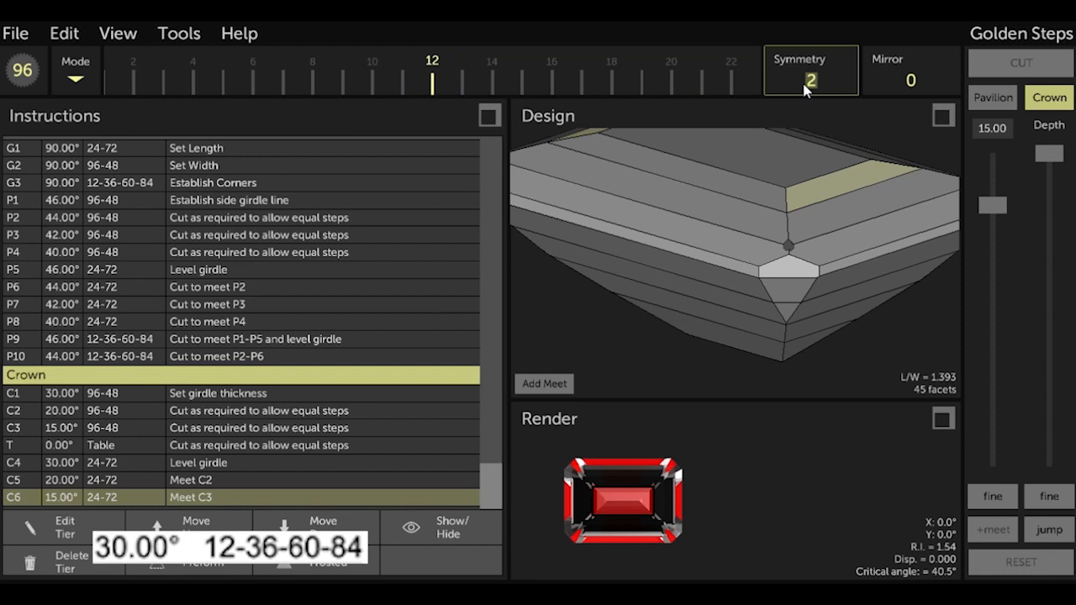
click(989, 131)
text(30)
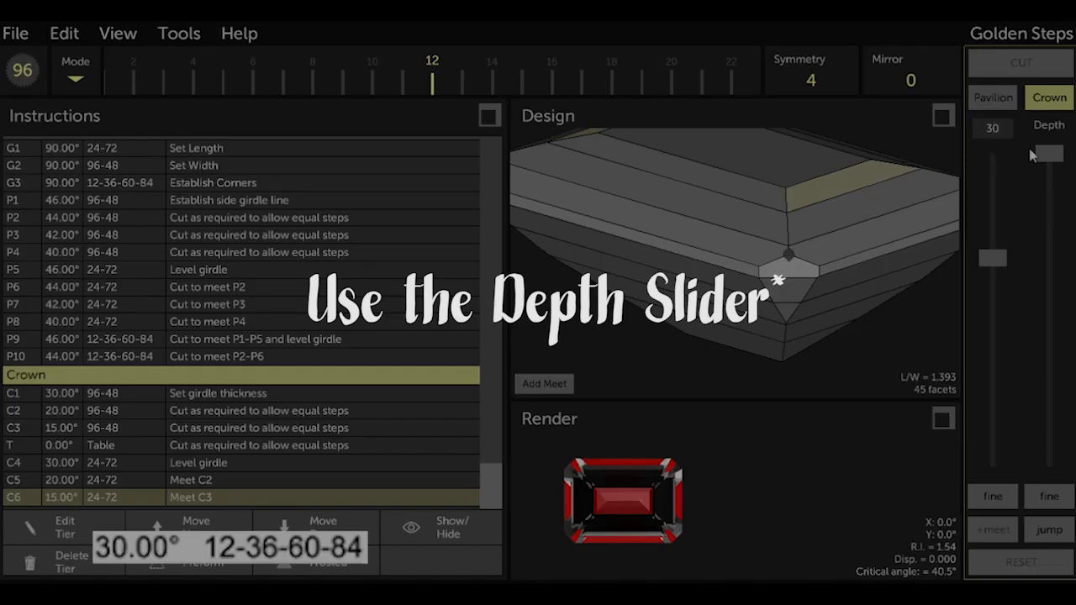
drag(1048, 155, 1049, 342)
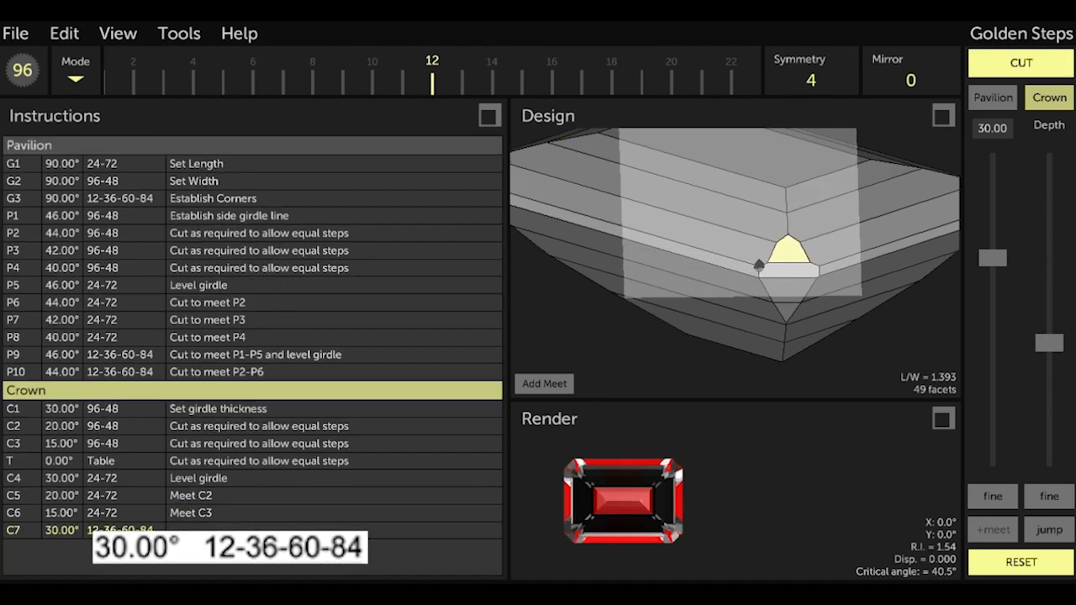
click(1062, 536)
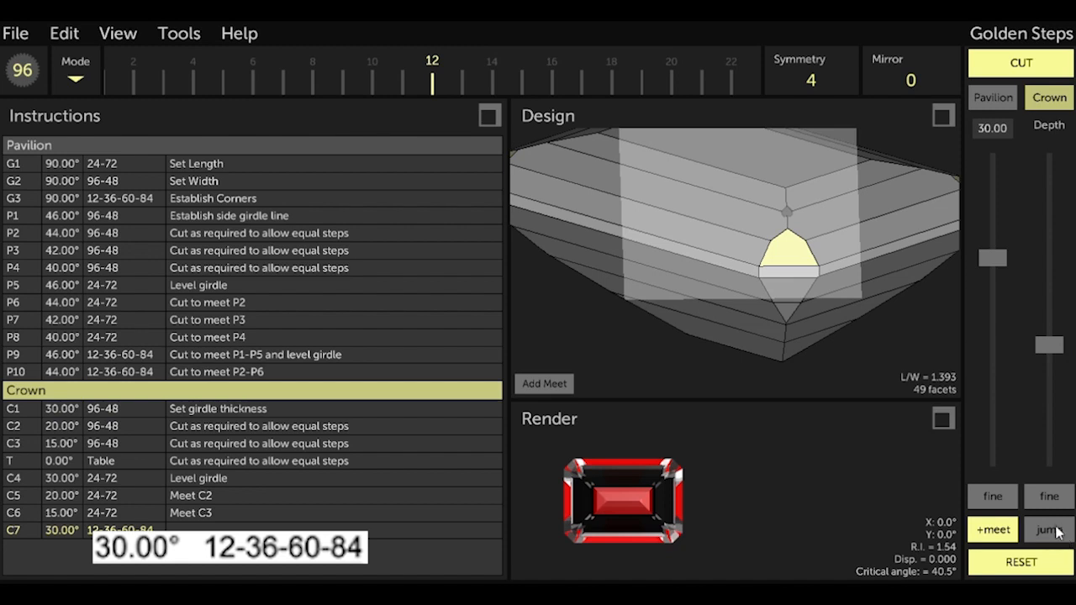
click(1008, 69)
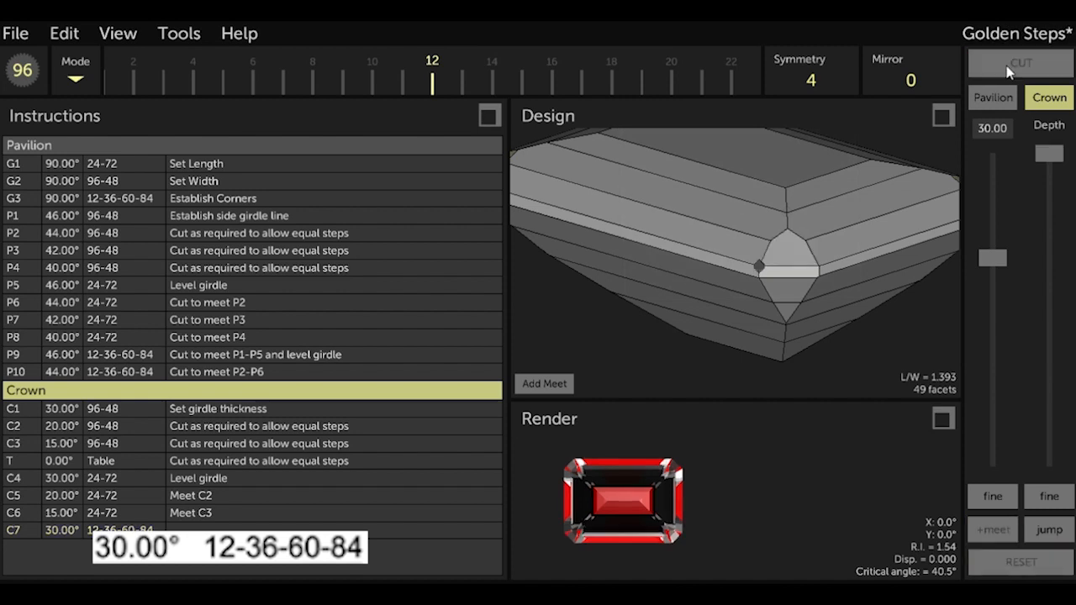
Add the instruction "Level Girdle" to the 30° 12-36-60-84 crown tier and save the design
click(267, 531)
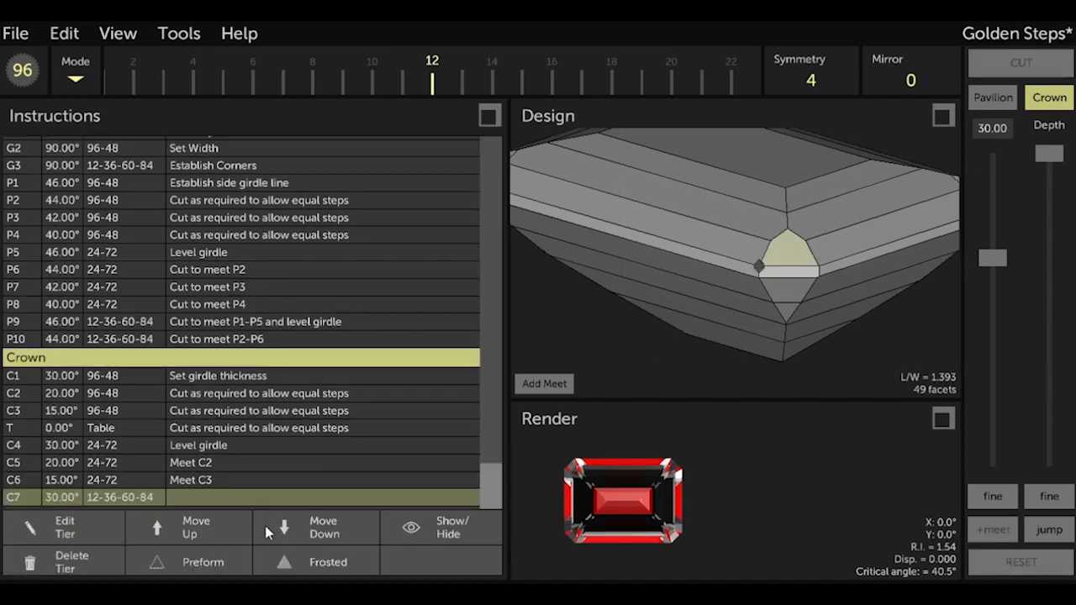
click(226, 500)
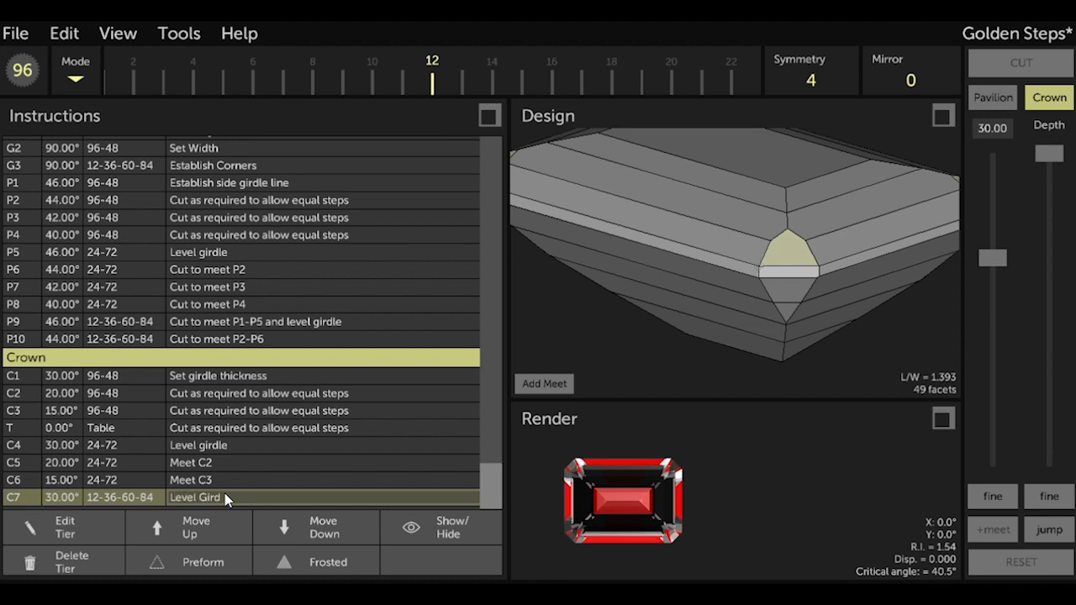
key(Return)
key(ctrl+s)
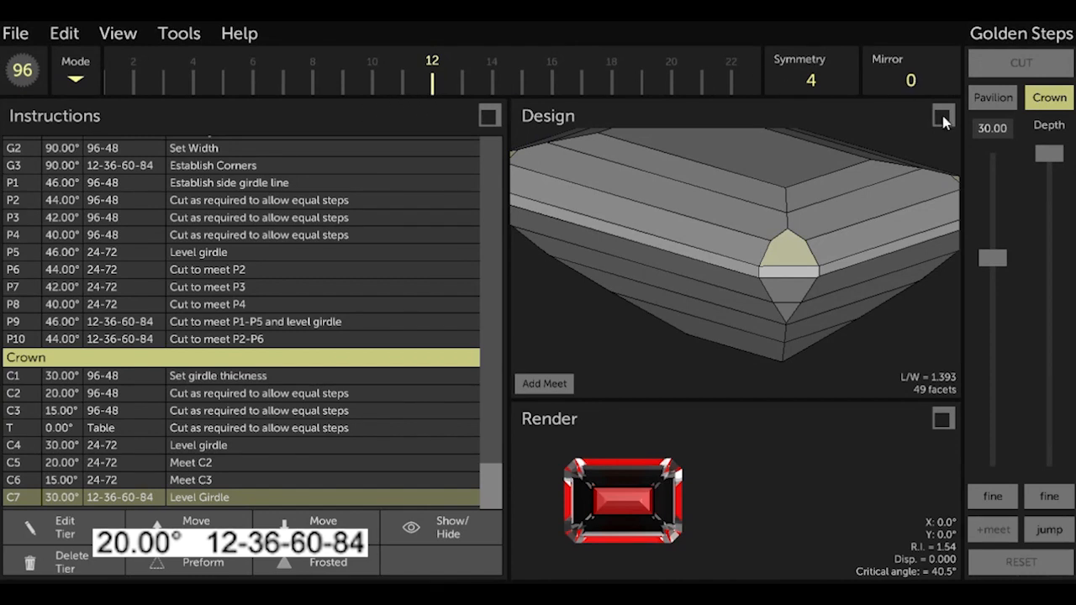
Cut a 20° crown tier at 12-36-60-84, jumping the depth to the meet point at the top of the second crown step
click(985, 134)
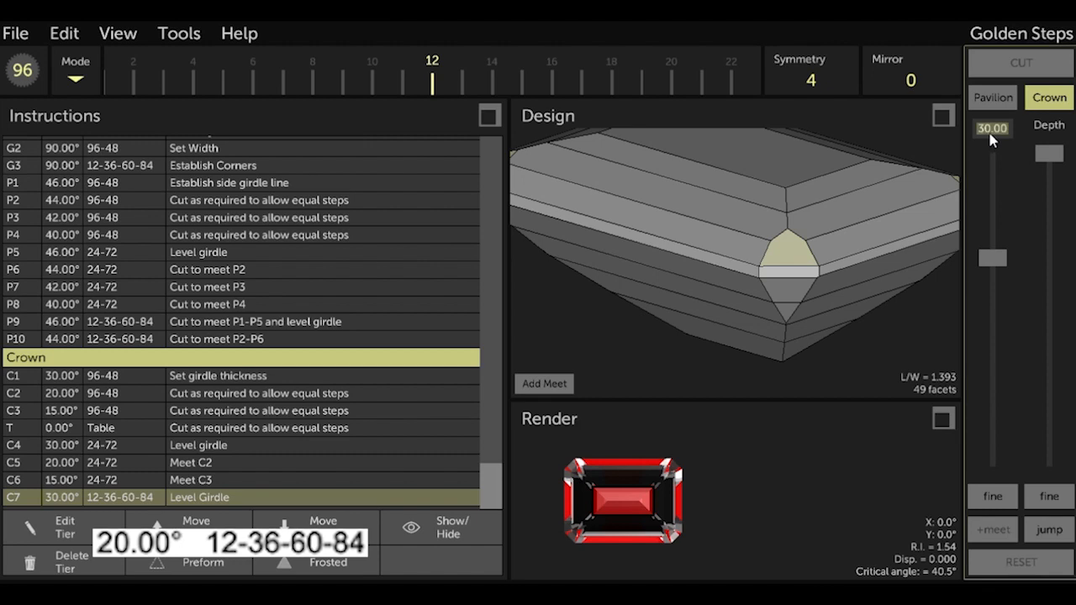
text(20)
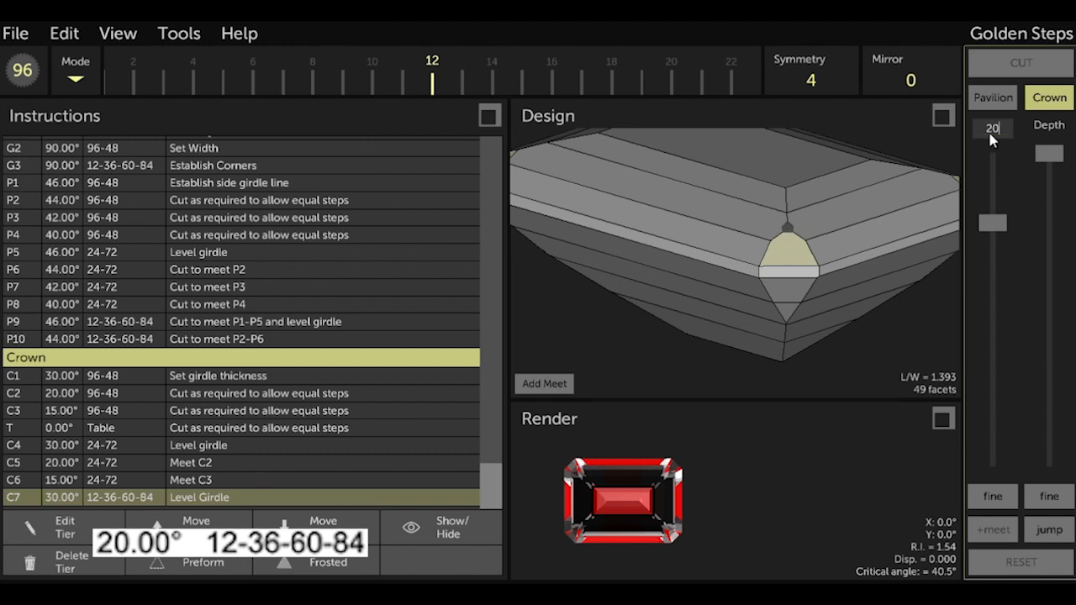
click(1049, 531)
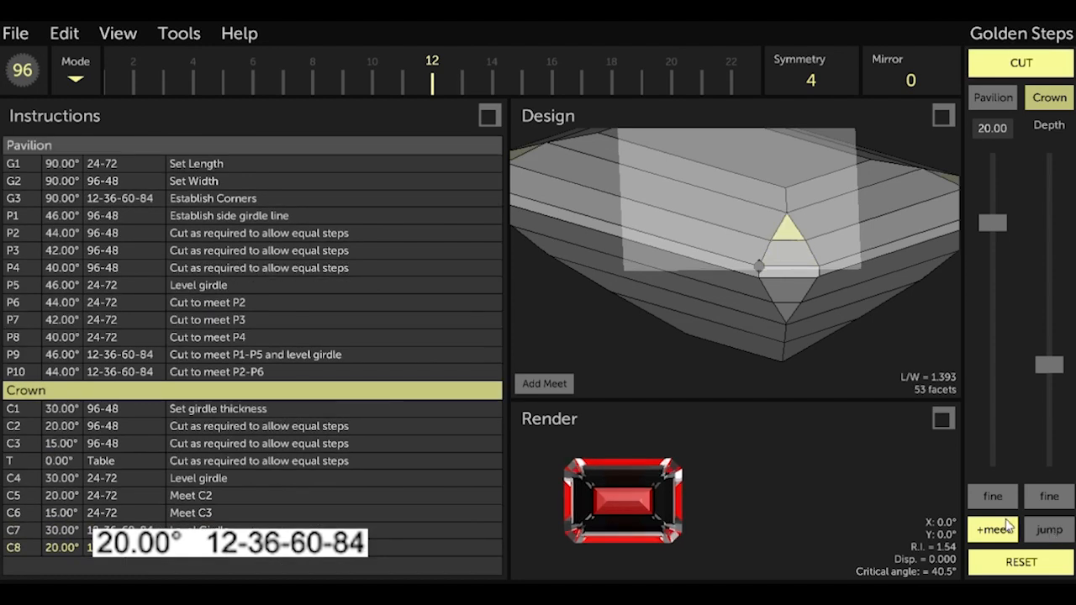
click(1022, 66)
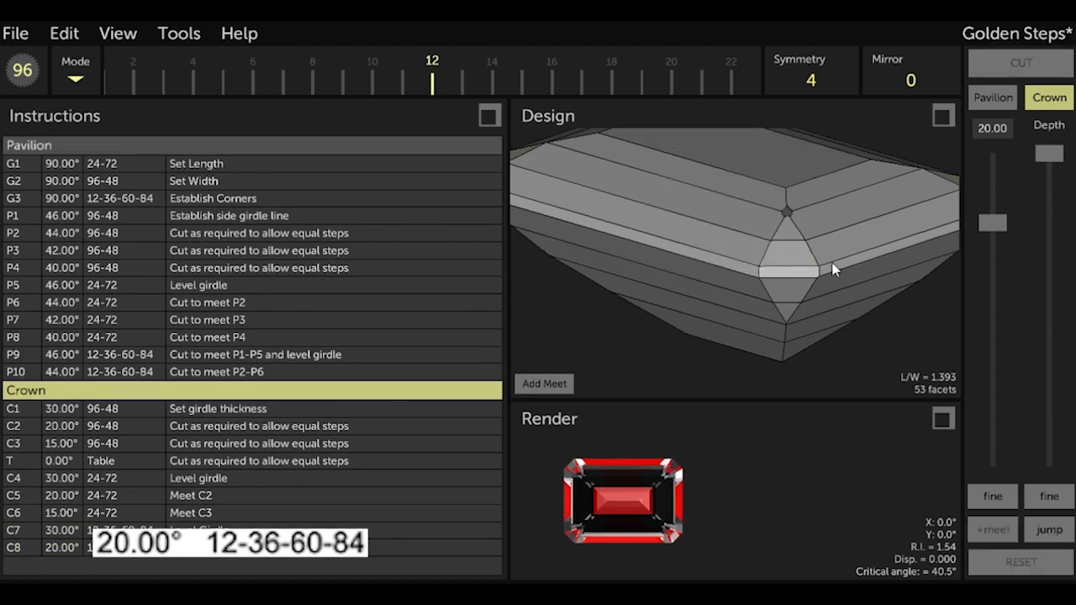
Add the instruction "Level 2nd tier" to the 20° 12-36-60-84 crown tier
click(223, 553)
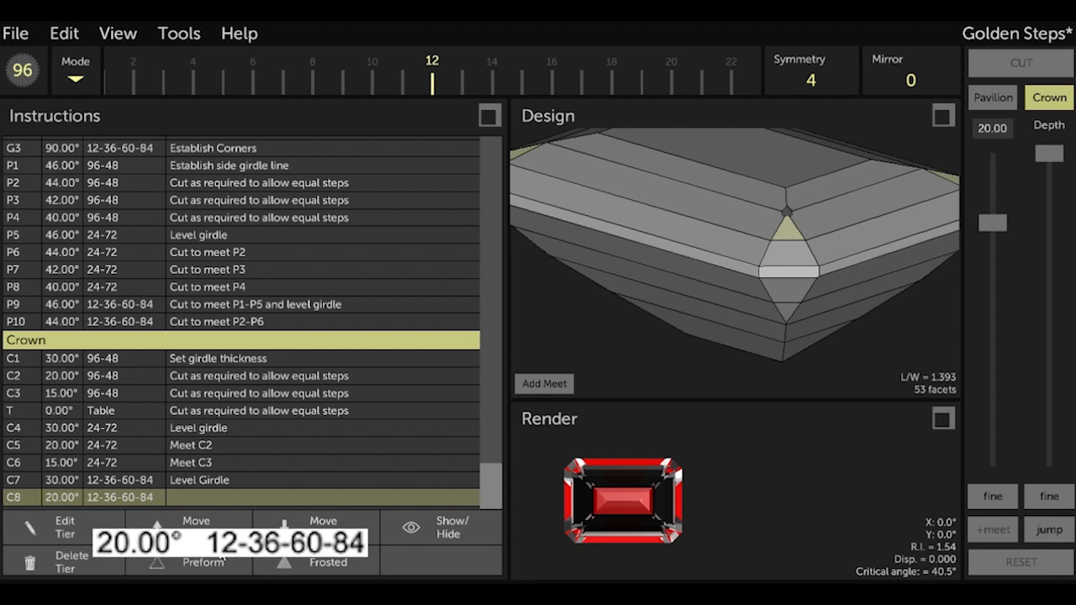
double_click(201, 502)
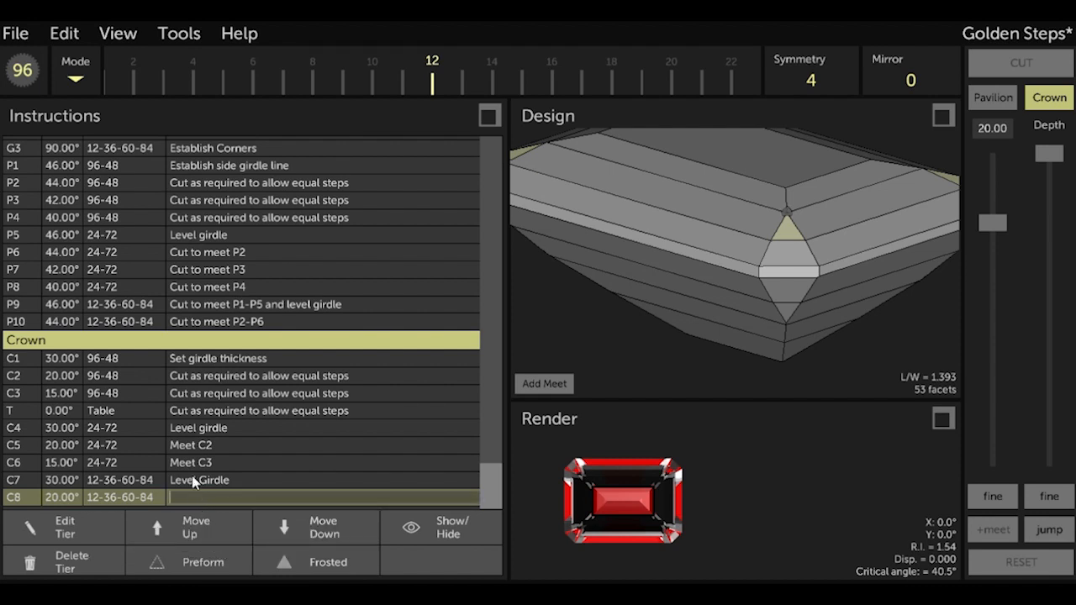
text(Level 2nd tier)
key(Return)
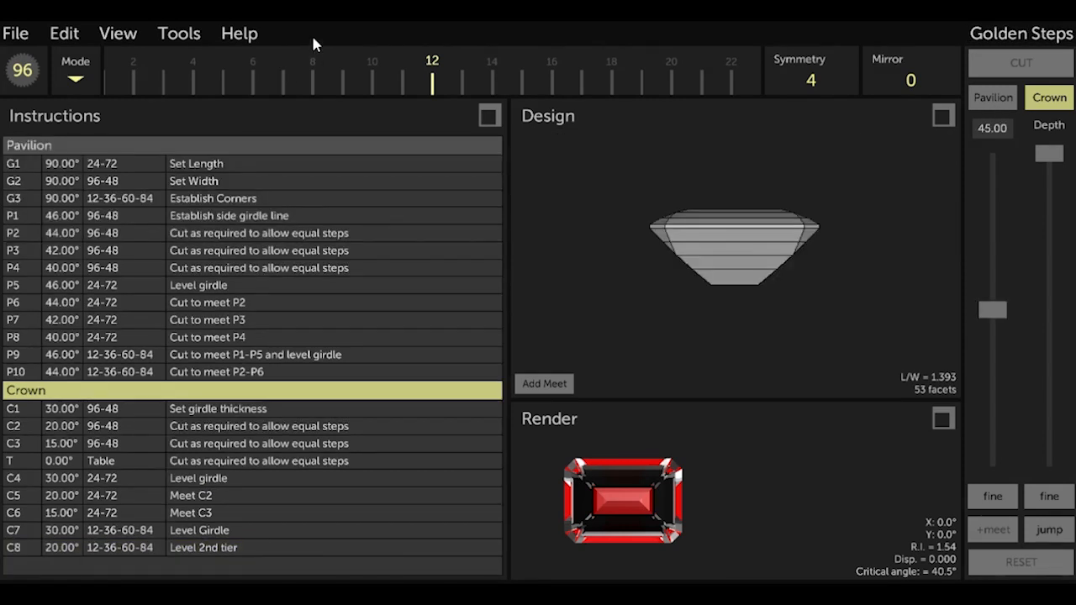
Open the Cutting Assistant for the finished stone and advance tier by tier through girdle tiers G1 to G3
drag(618, 206, 682, 271)
drag(626, 210, 680, 262)
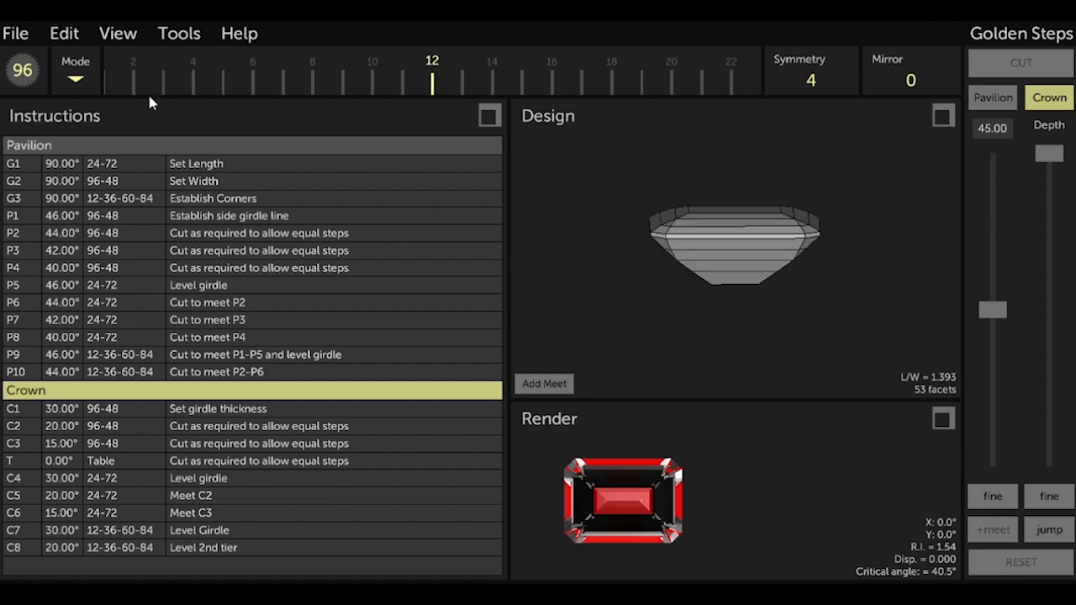
click(179, 33)
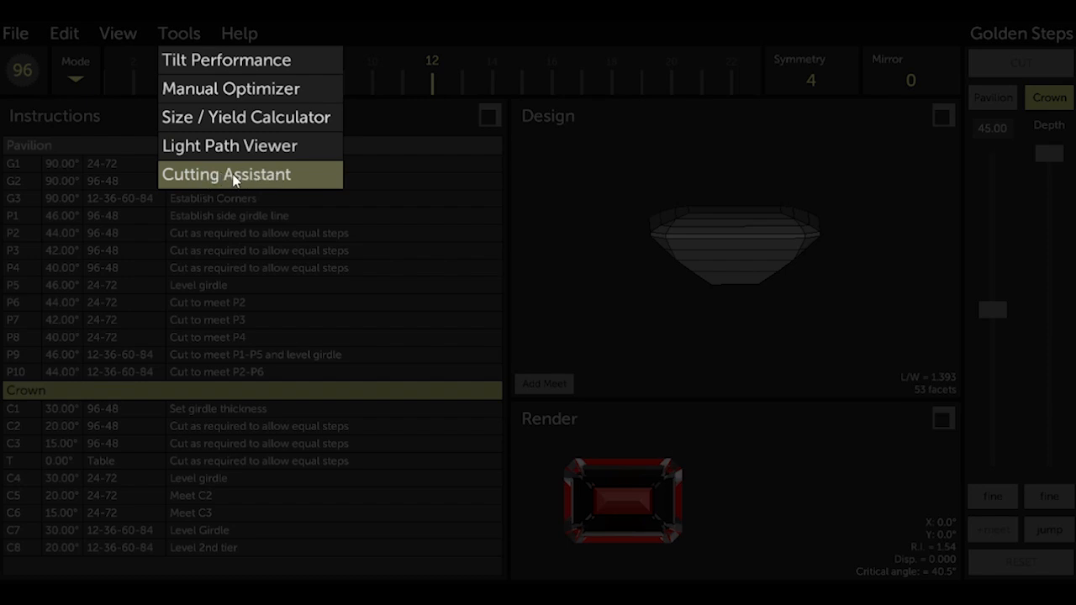
click(236, 178)
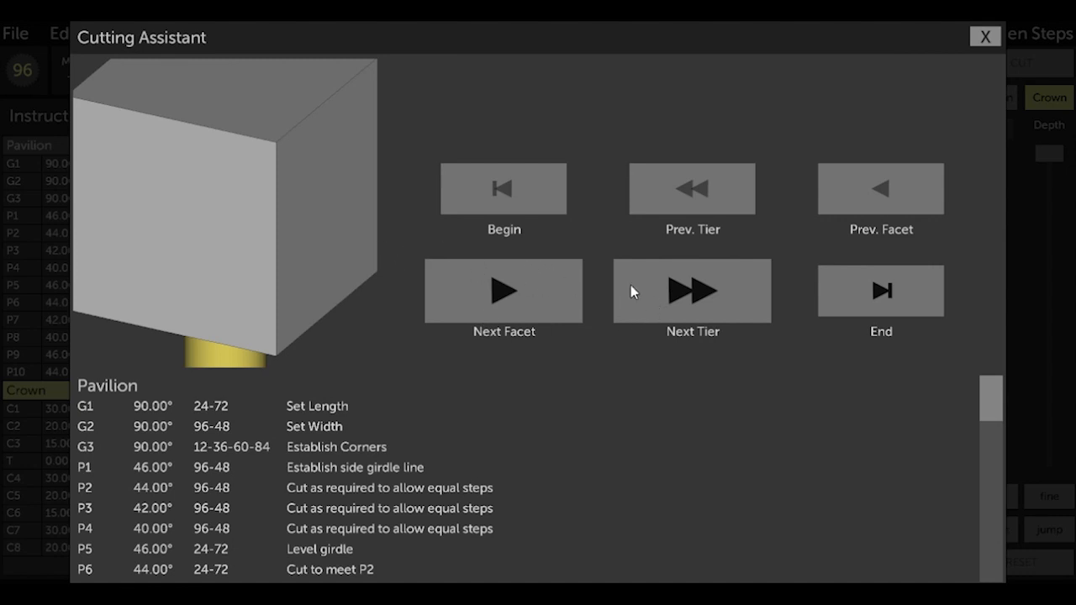
click(674, 306)
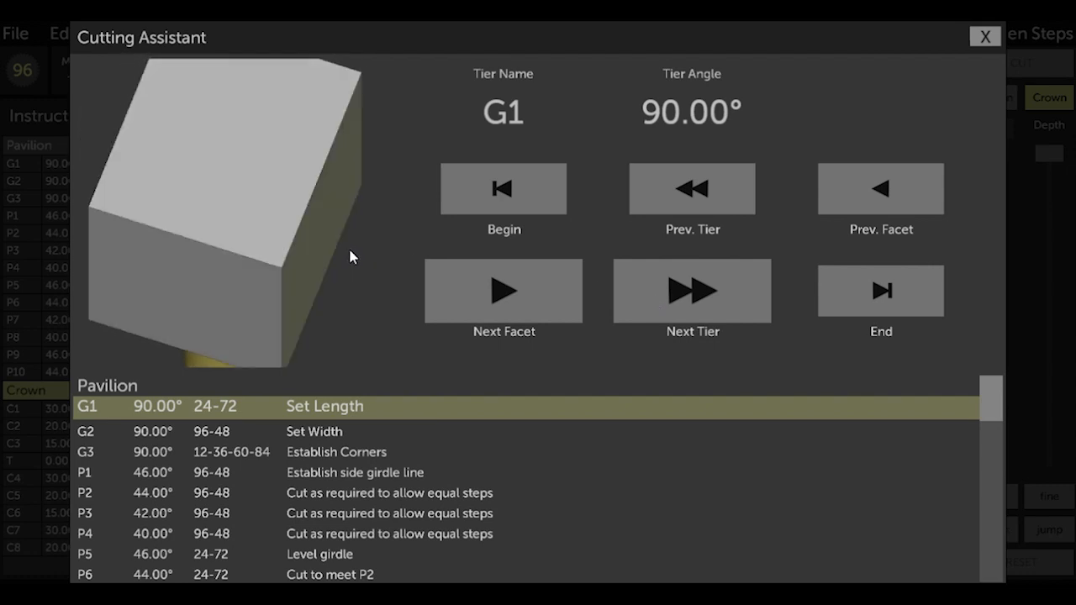
click(682, 311)
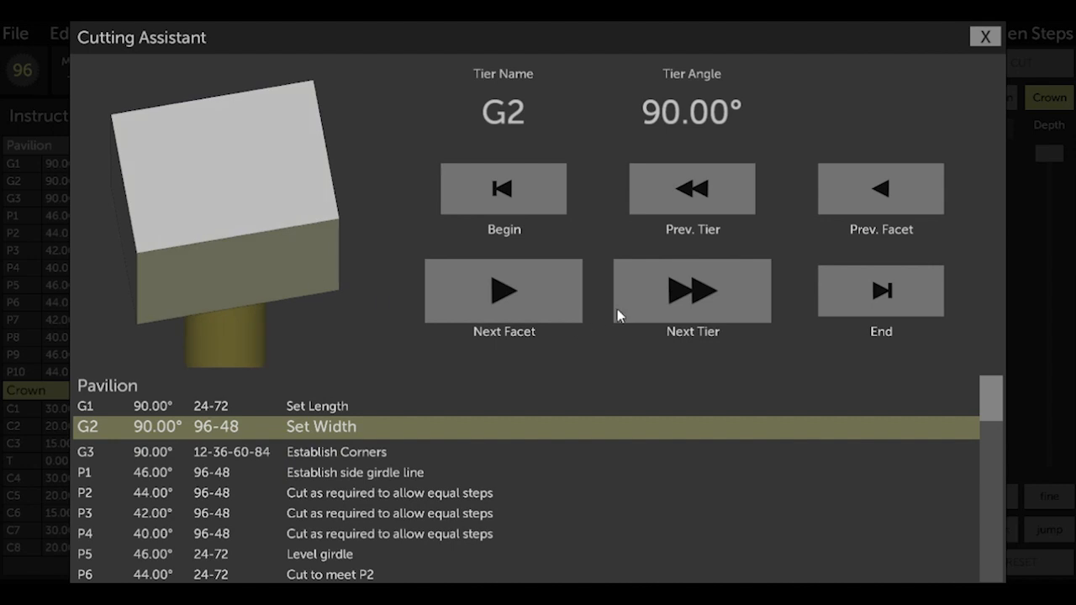
click(660, 303)
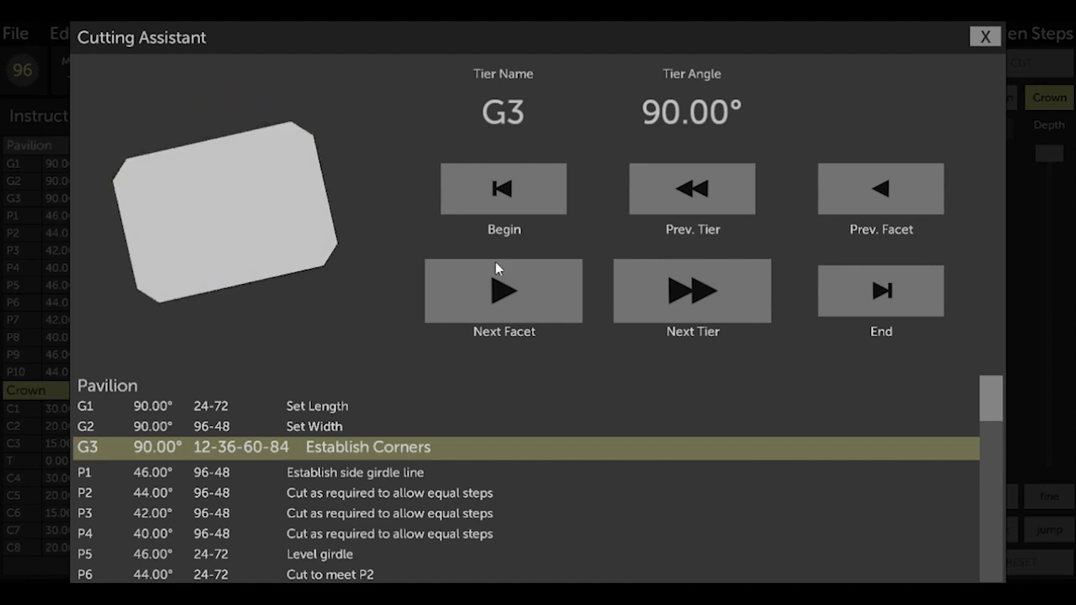
Advance the cutting preview through the 96-48 pavilion tiers P1 to P4
click(659, 306)
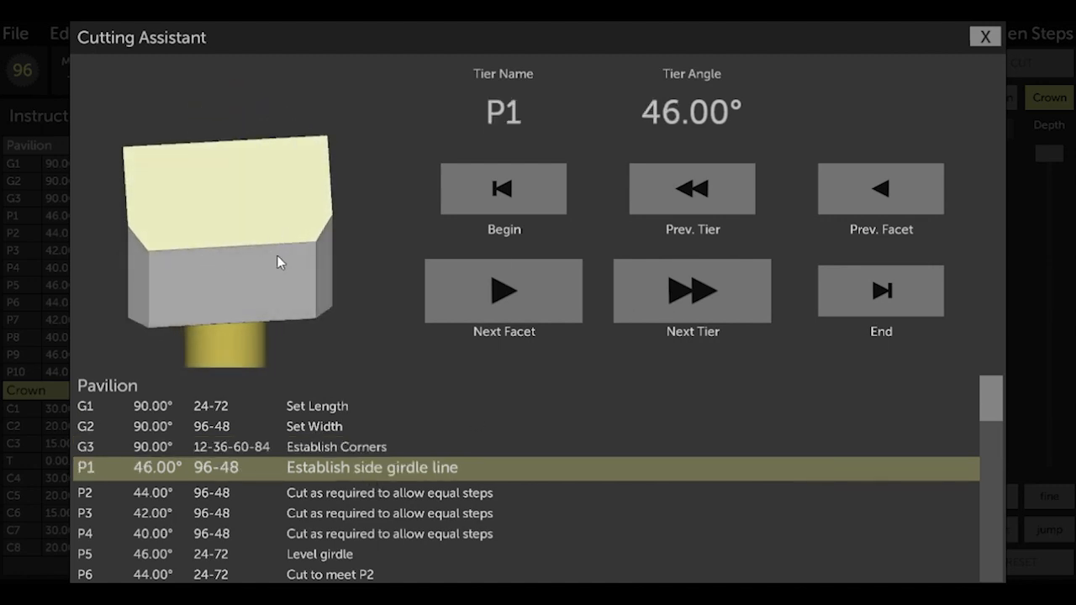
click(677, 312)
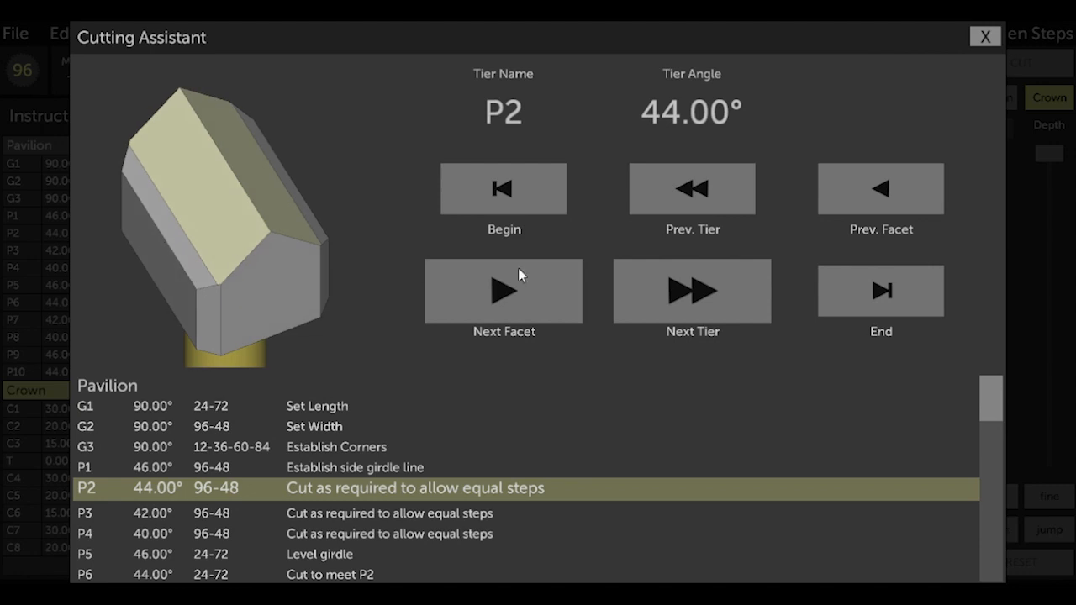
click(663, 299)
click(662, 299)
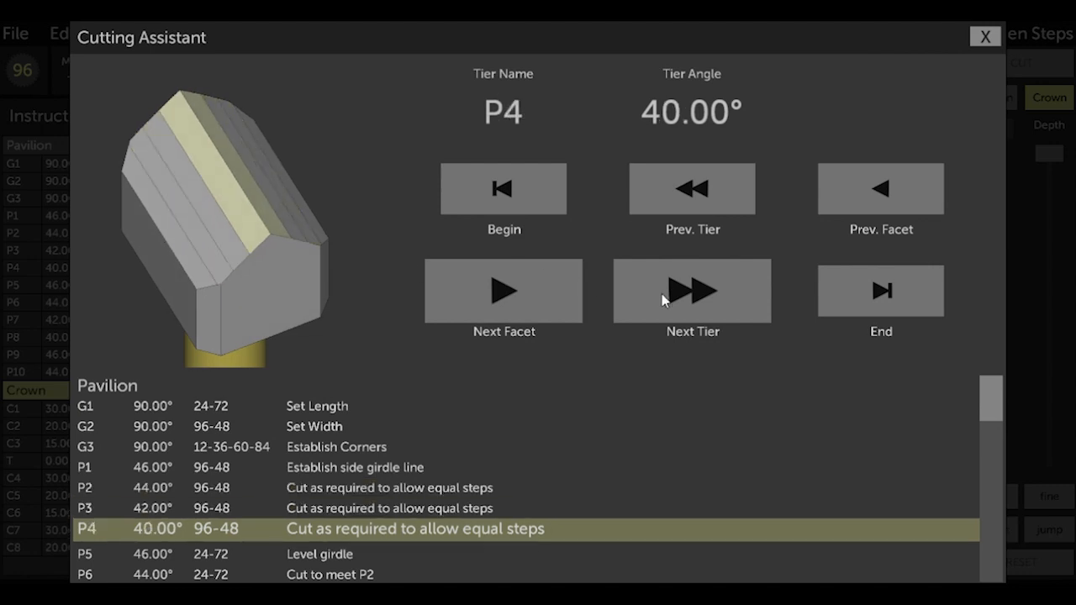
Advance the cutting preview through end tiers P5 to P8 and corner tier P9, examining how each cut meets the girdle and neighbouring tiers
click(662, 299)
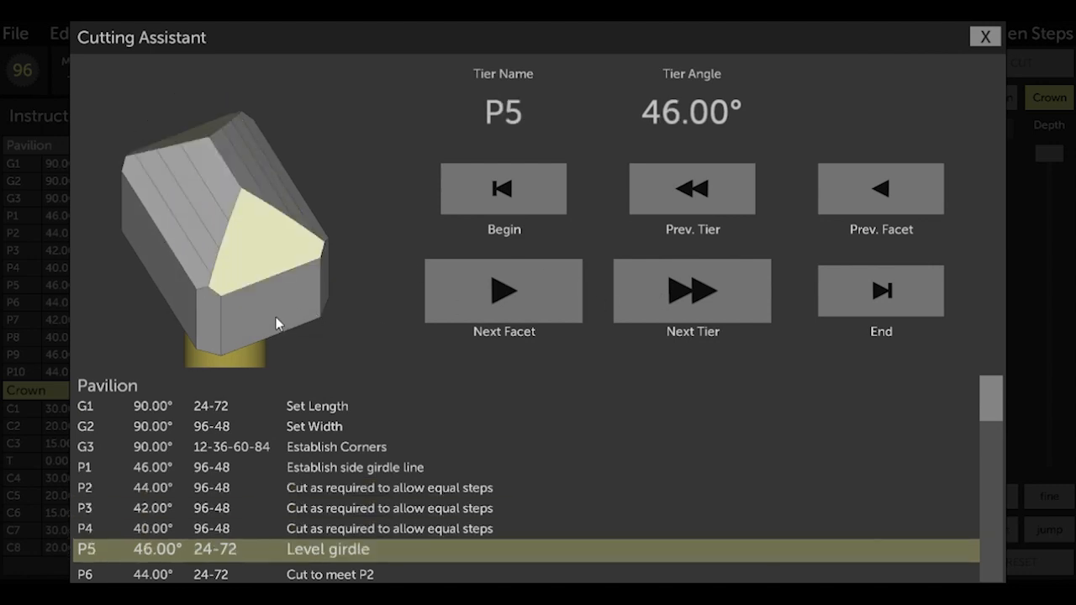
drag(278, 321, 312, 249)
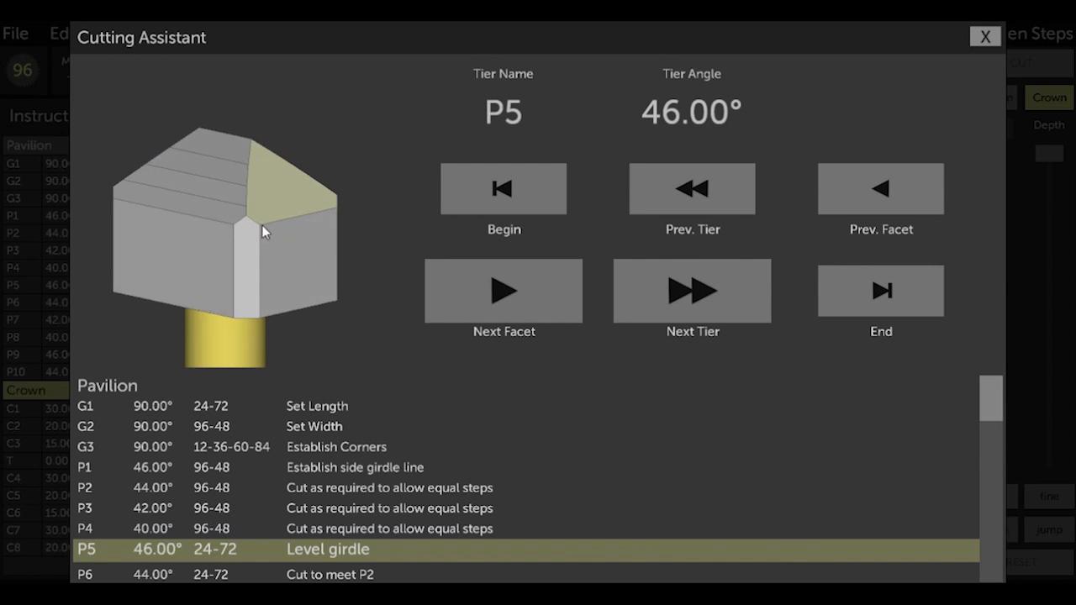
click(662, 299)
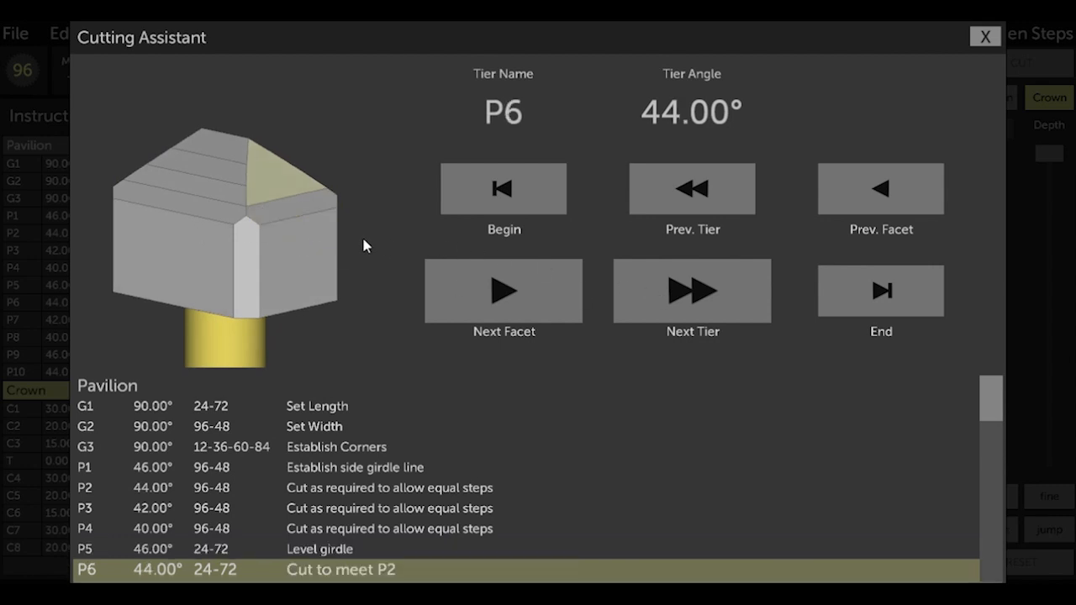
drag(366, 244, 321, 318)
click(705, 306)
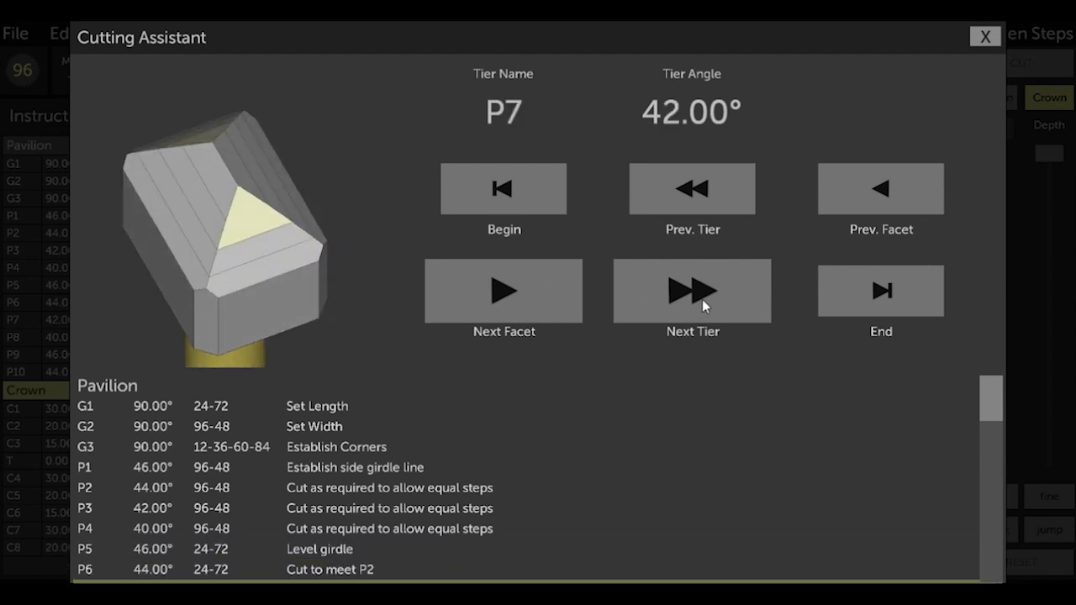
click(705, 306)
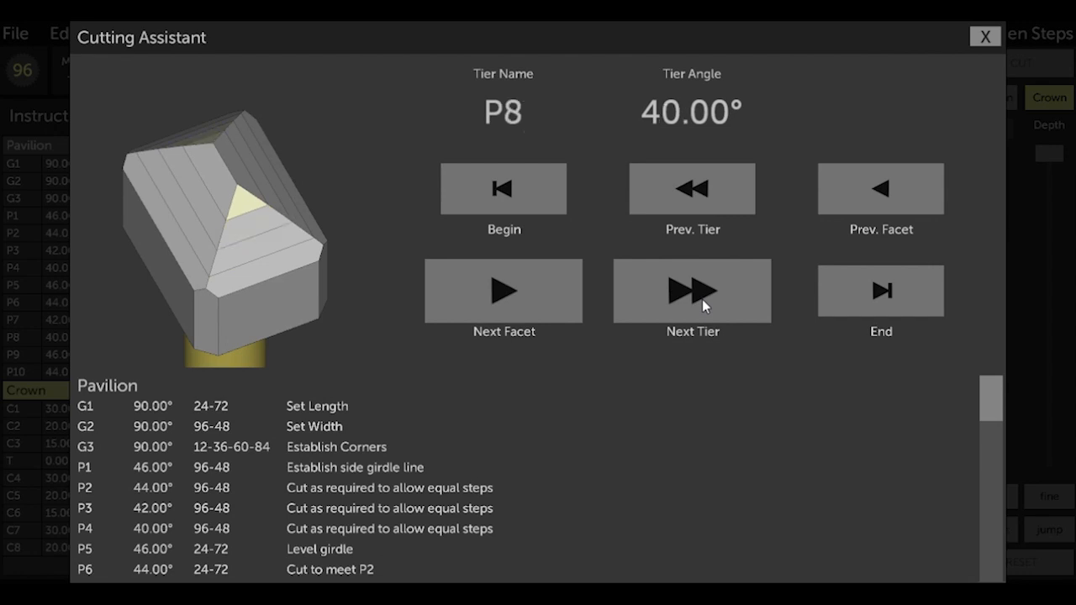
click(705, 306)
drag(320, 310, 337, 246)
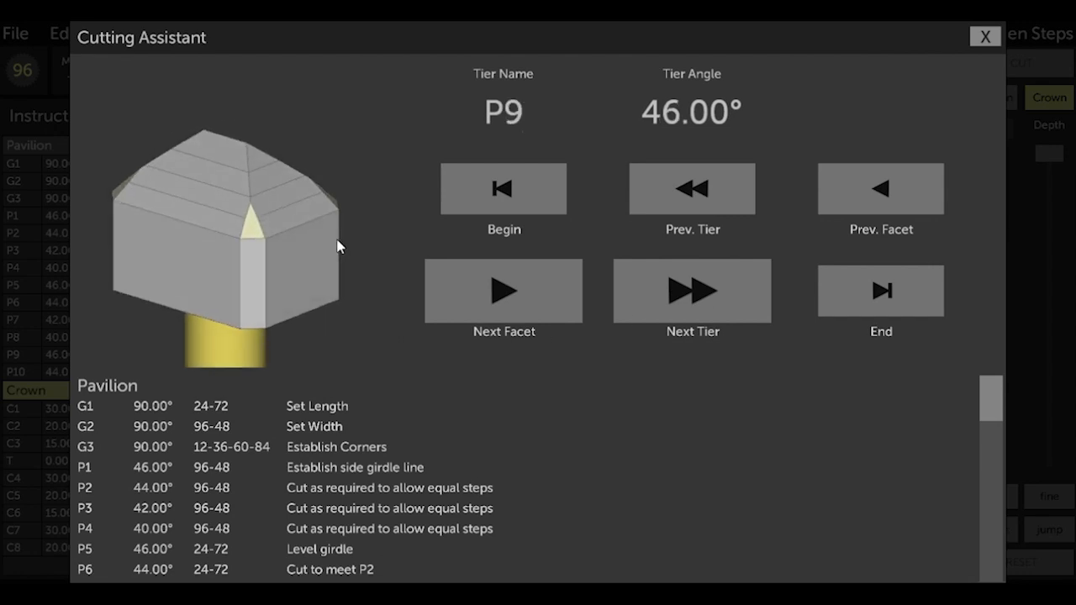
Advance the cutting preview through corner tier P10 to crown tier C1 and examine C1's entry in the crown instructions
click(687, 318)
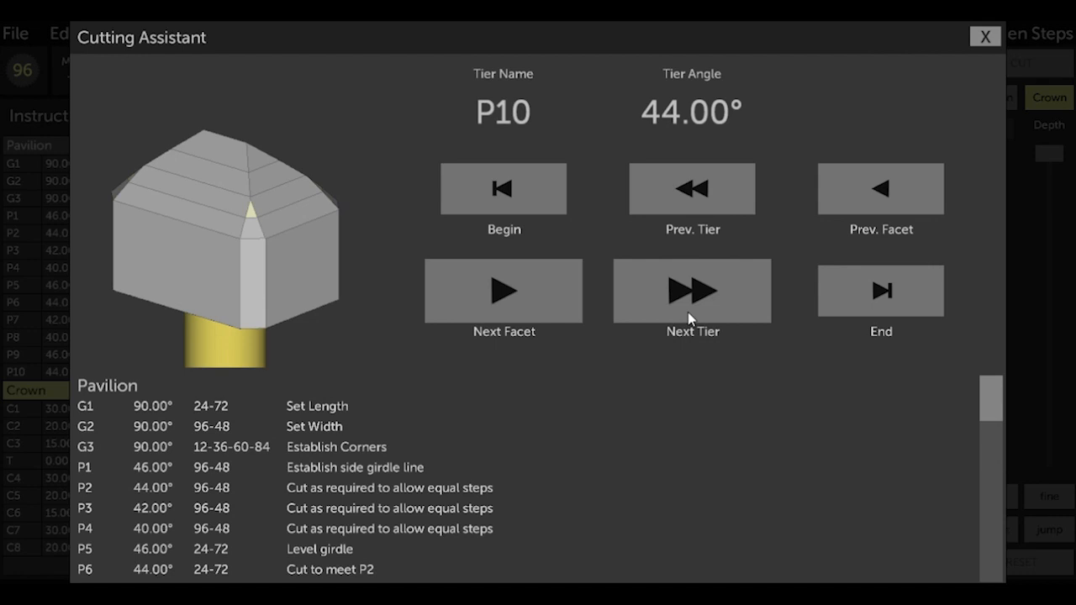
click(688, 318)
drag(258, 272, 180, 283)
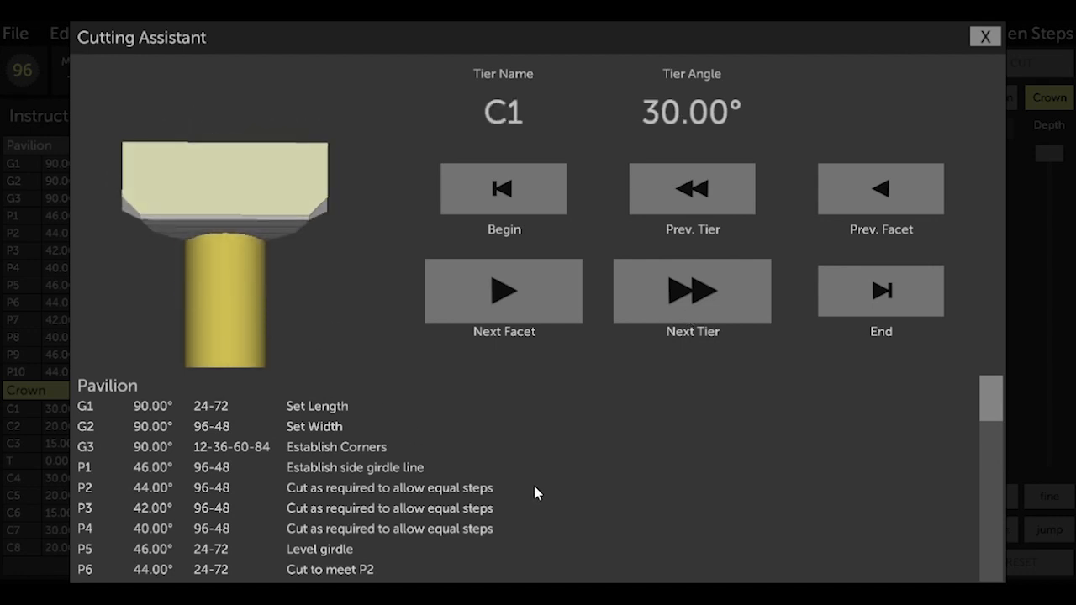
scroll(554, 476, down, 1)
scroll(554, 476, down, 6)
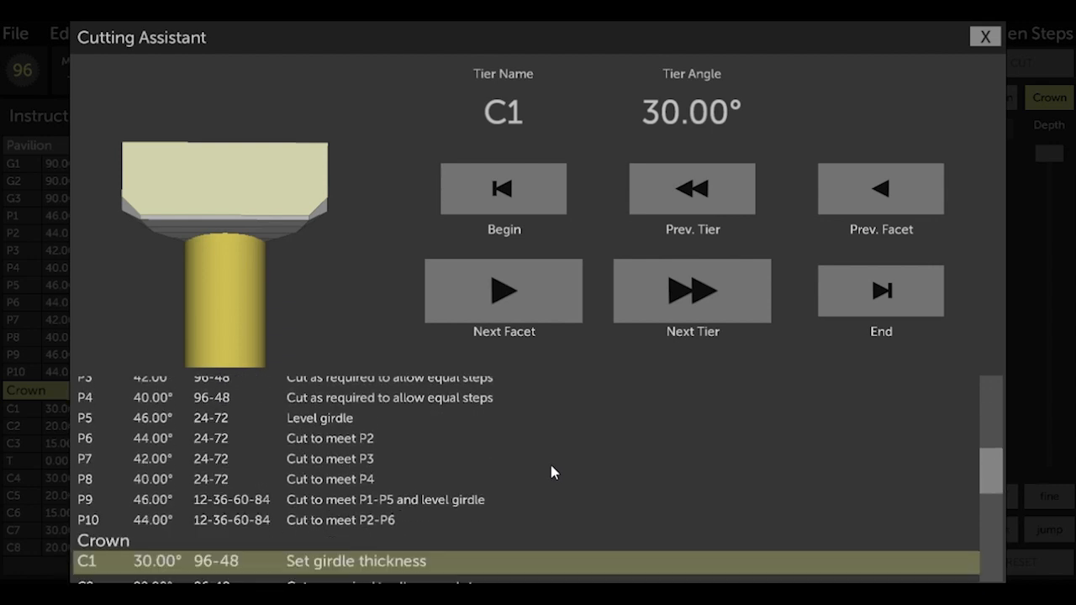
scroll(551, 472, down, 2)
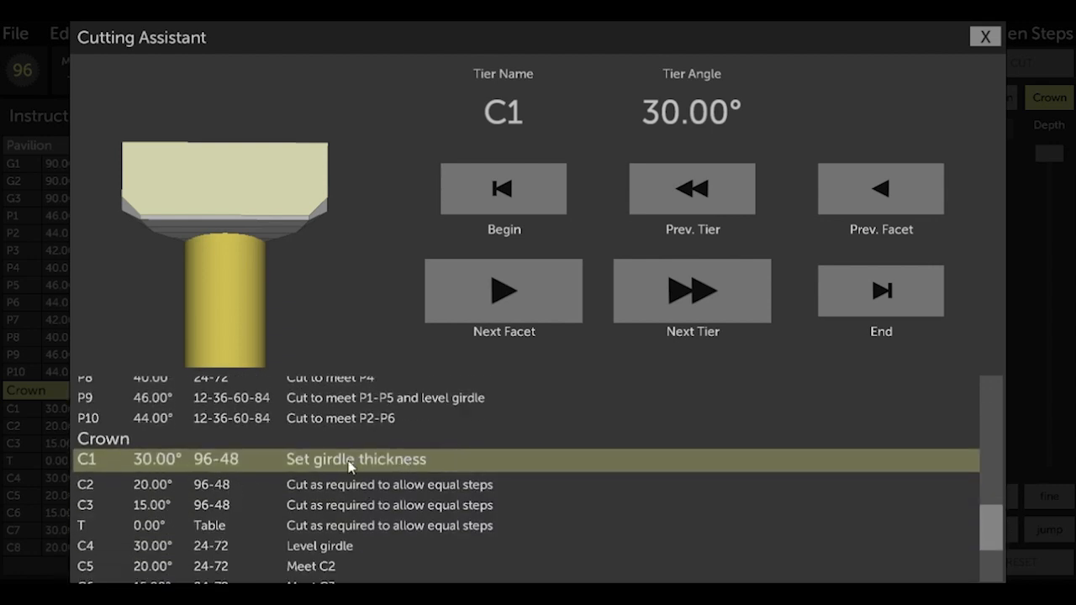
drag(303, 314, 332, 257)
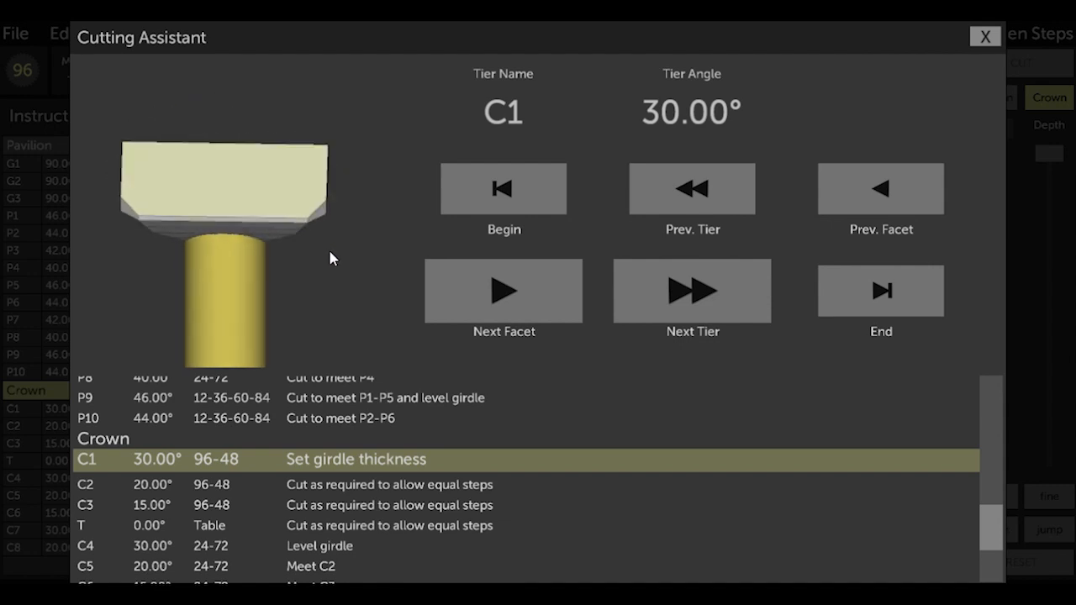
Advance the cutting preview through the 96-48 crown tiers C2 and C3 to the table, examining the stone from different sides
click(677, 307)
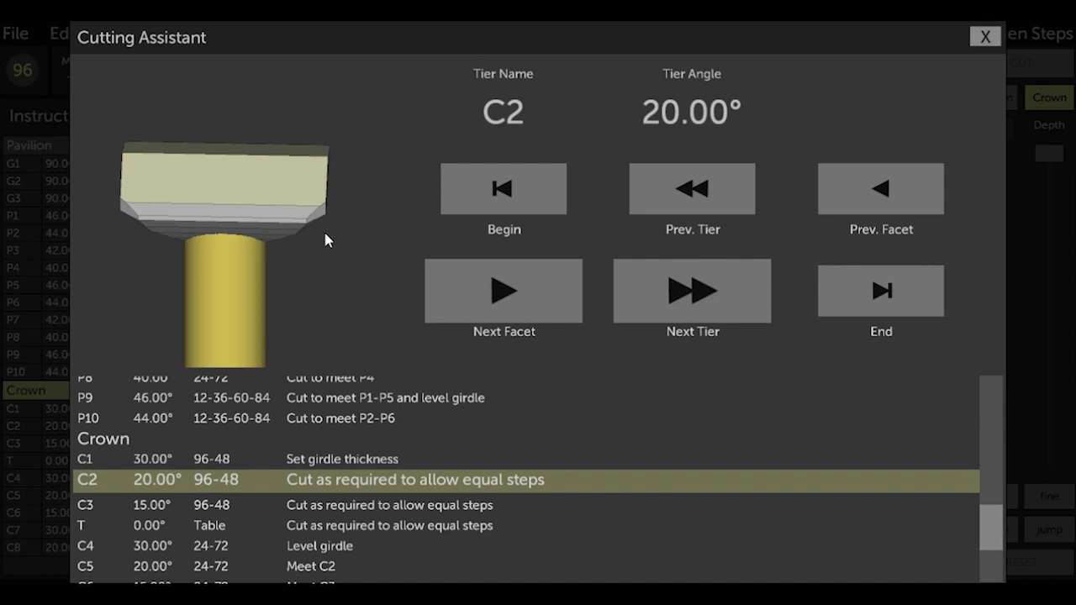
drag(324, 238, 330, 287)
click(659, 303)
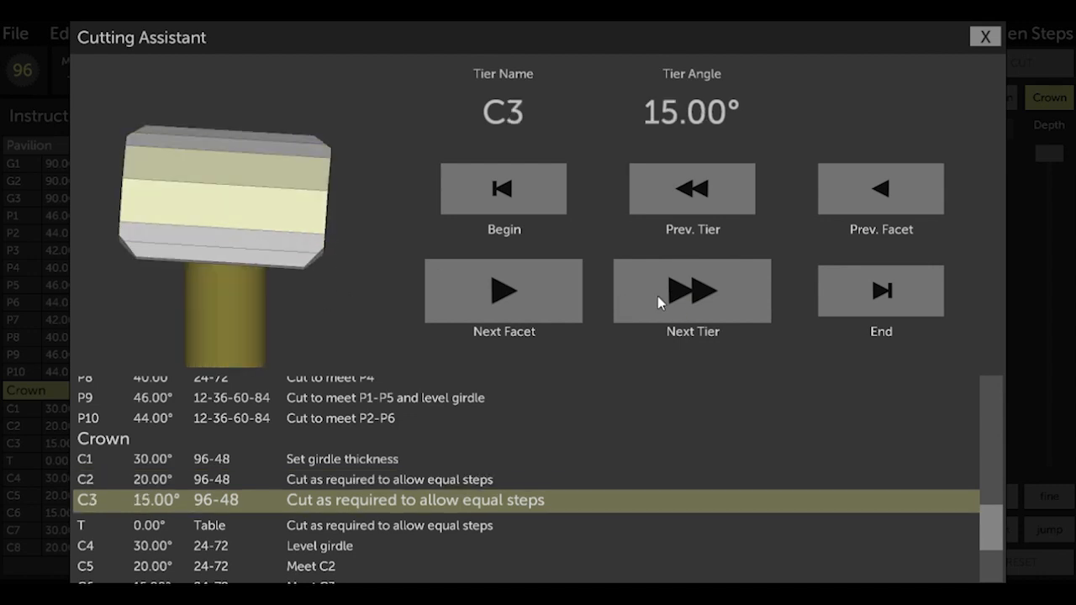
click(659, 304)
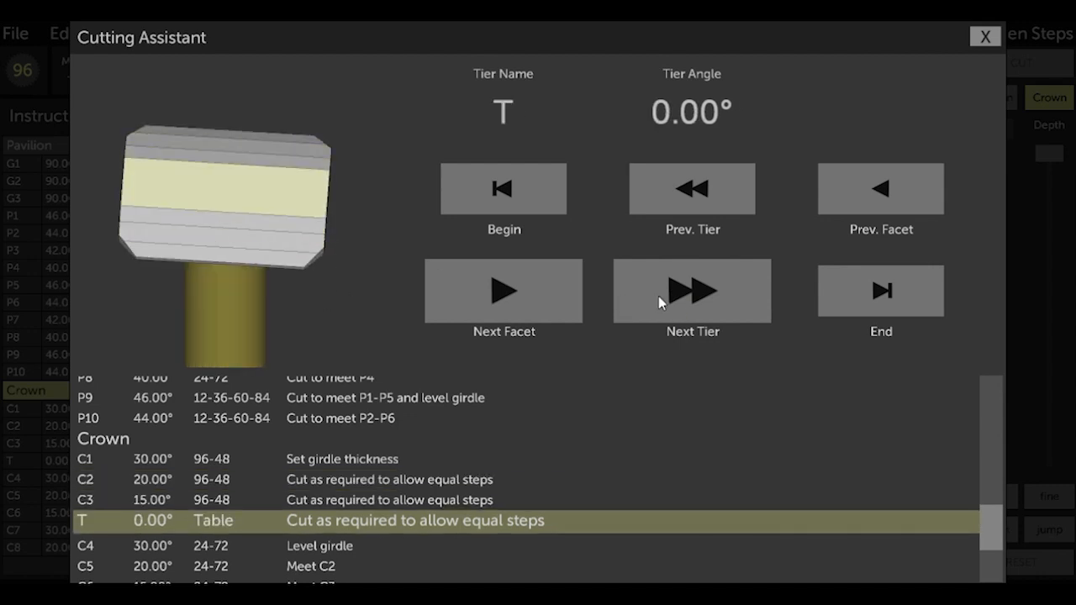
drag(323, 274, 228, 201)
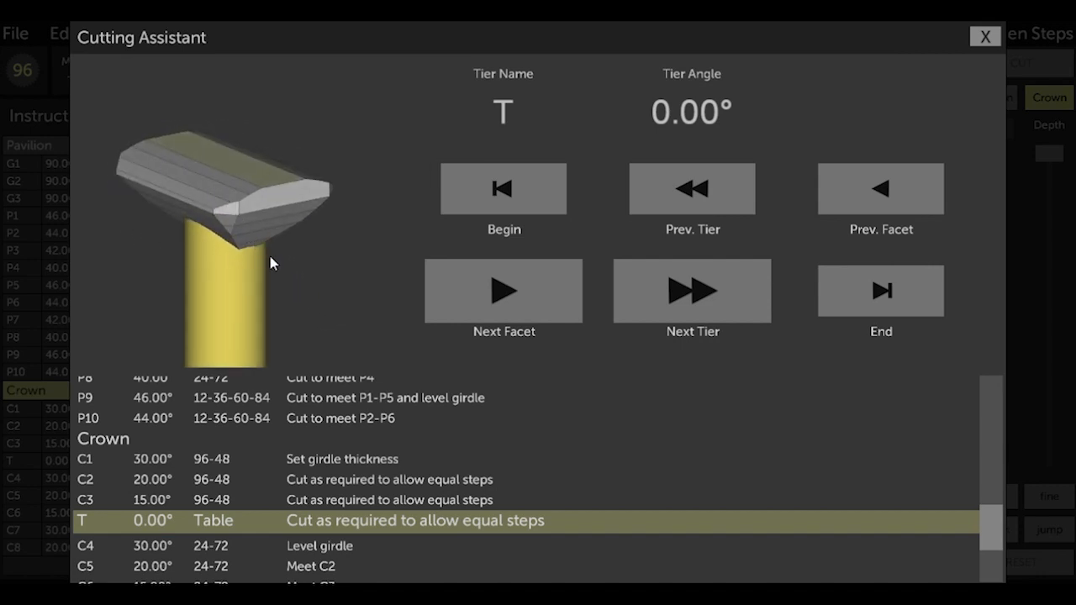
scroll(341, 444, down, 3)
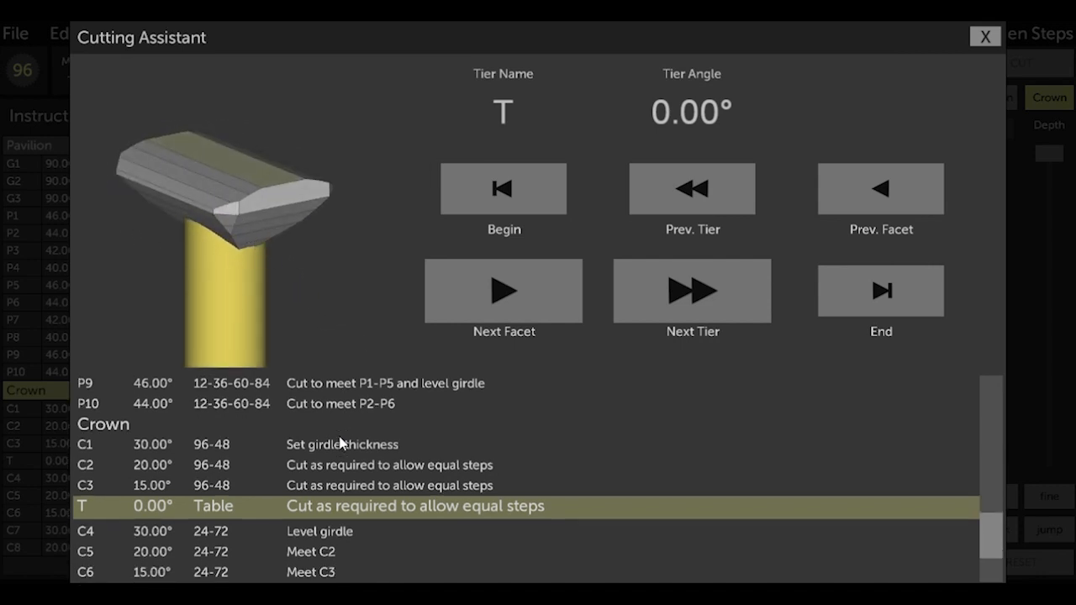
Advance the cutting preview through the 24-72 crown end tiers C4 to C6, examining how each meets the side tiers
click(661, 296)
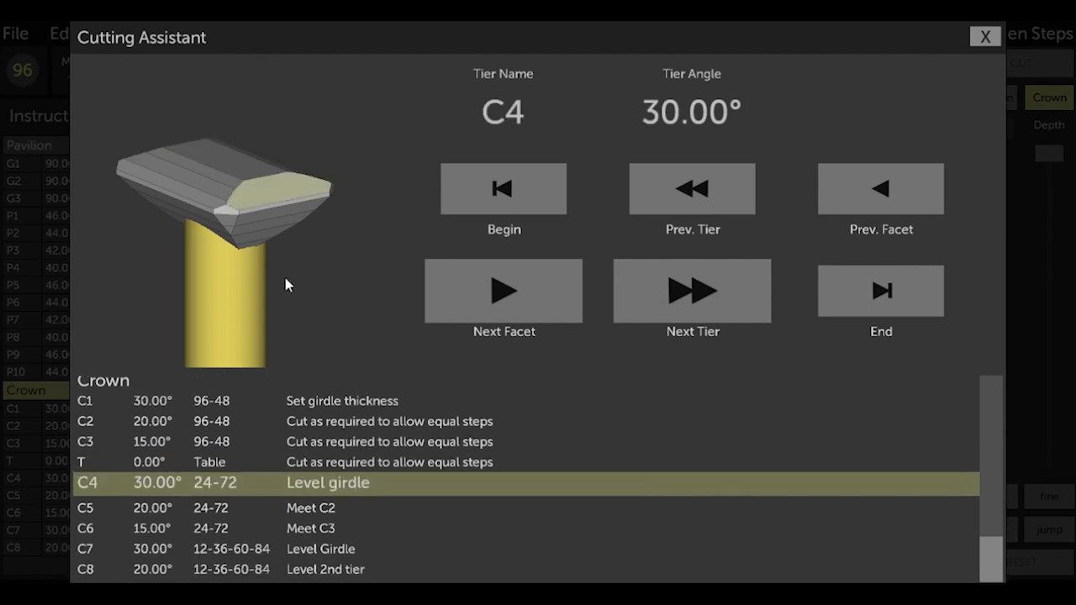
drag(286, 283, 234, 250)
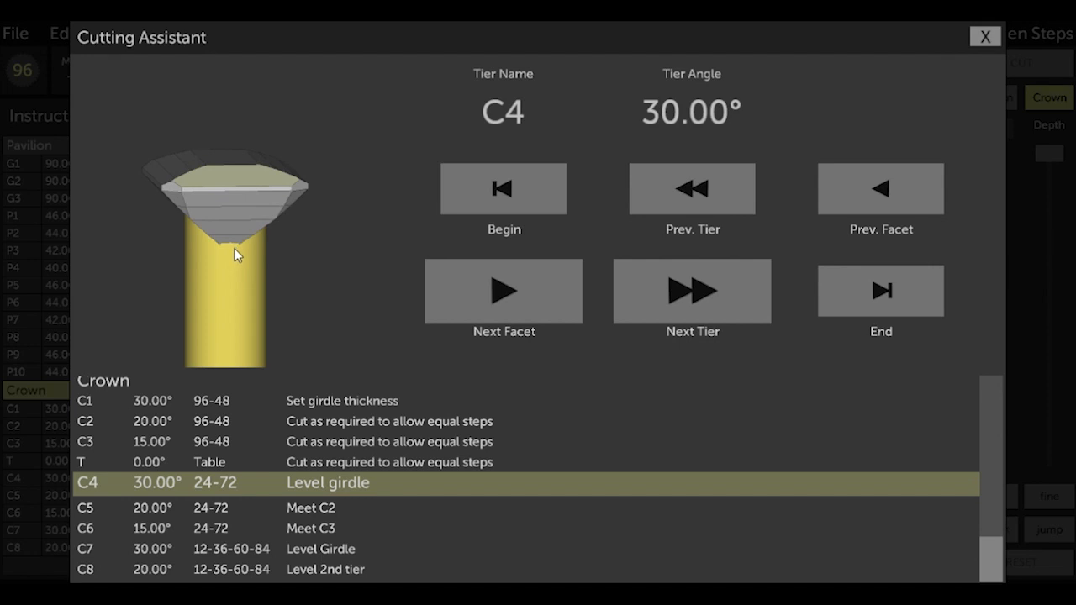
click(662, 294)
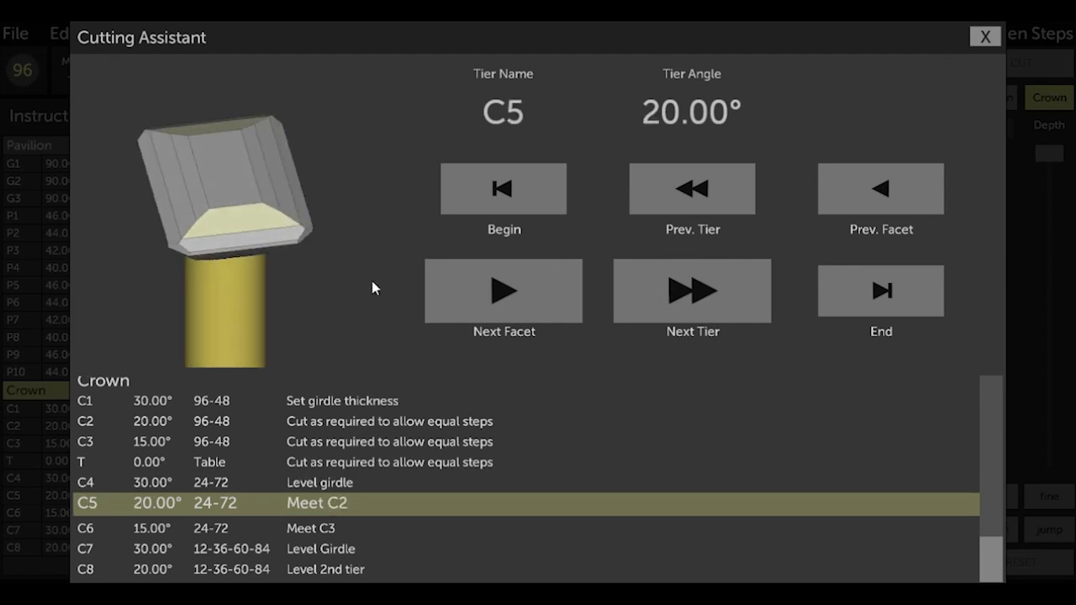
click(660, 296)
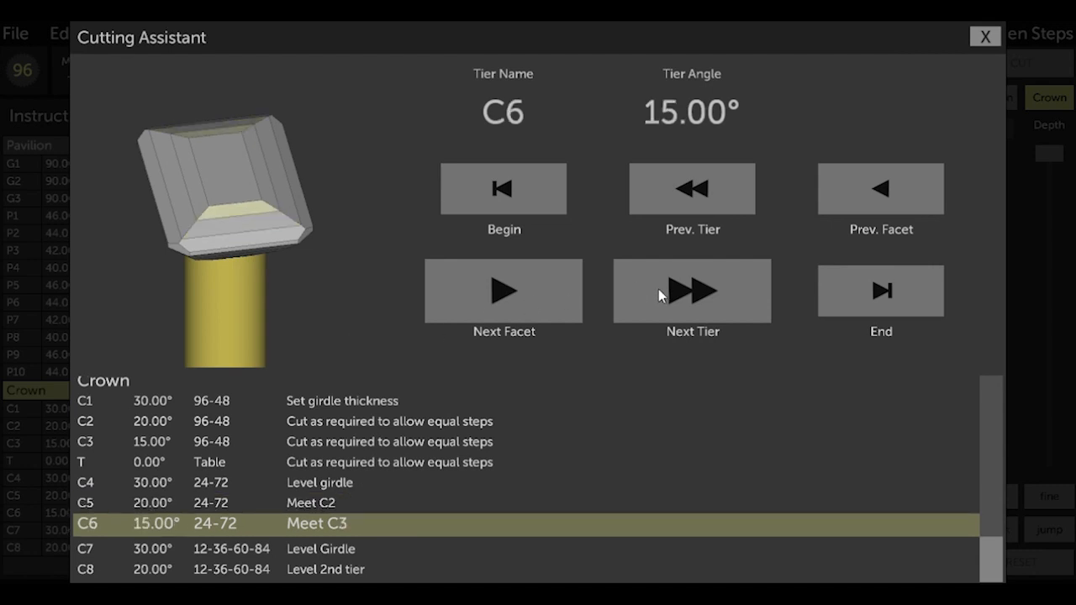
Advance the cutting preview through crown corner tiers C7 and C8 and close the Cutting Assistant
click(659, 294)
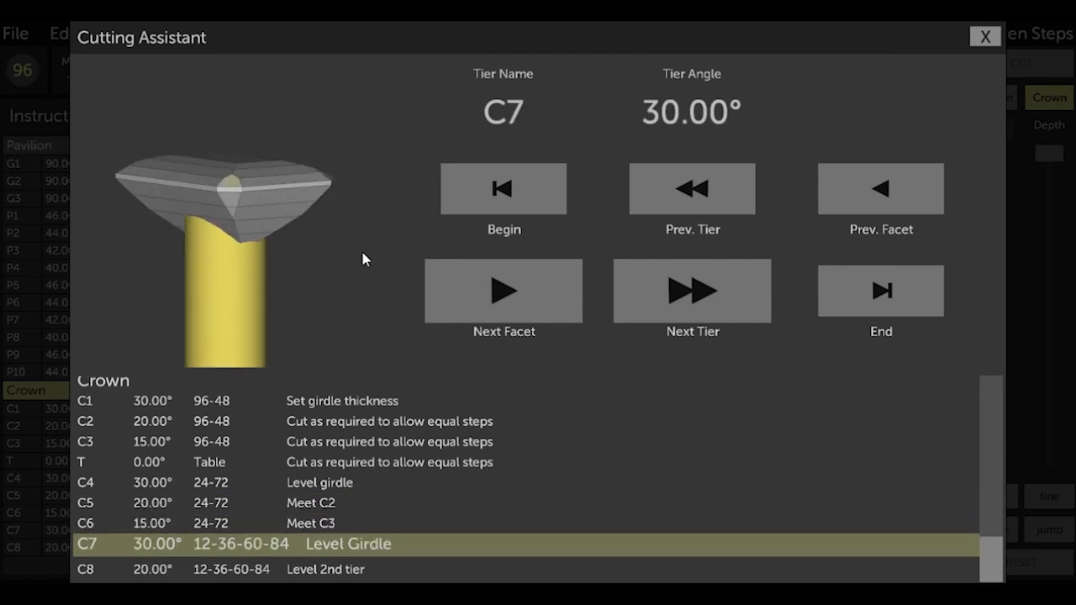
click(658, 292)
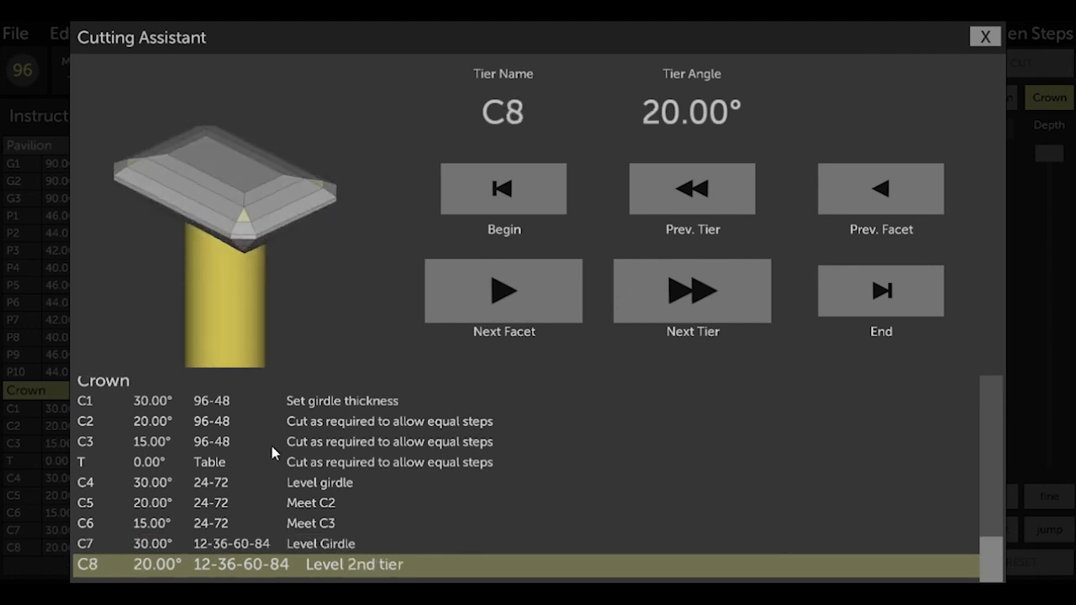
click(675, 305)
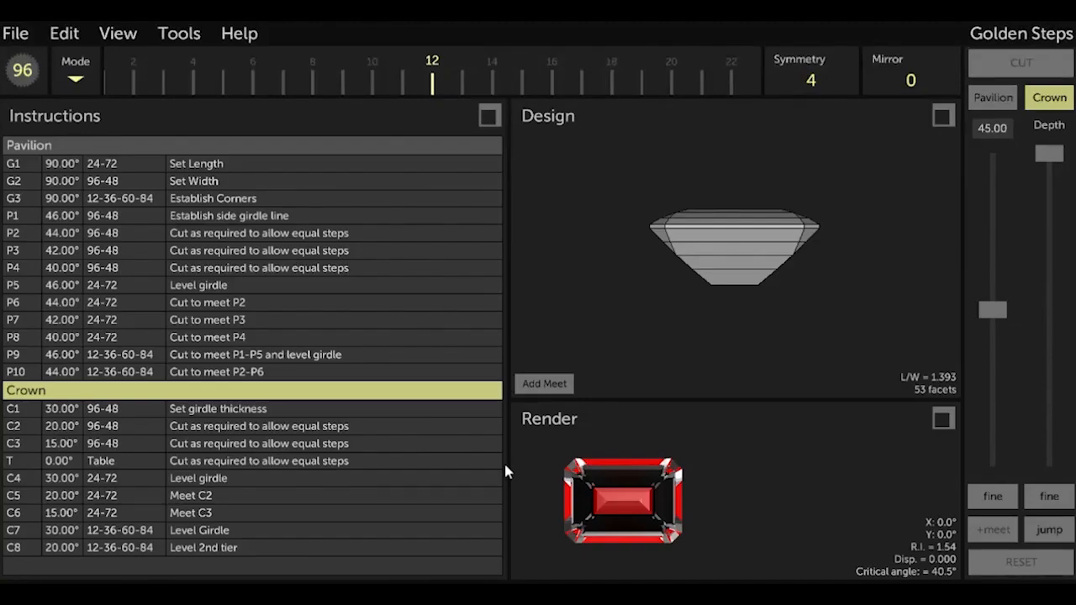
Reorder the crown instructions so the table tier comes last, directly after the 20° 12-36-60-84 tier
click(215, 464)
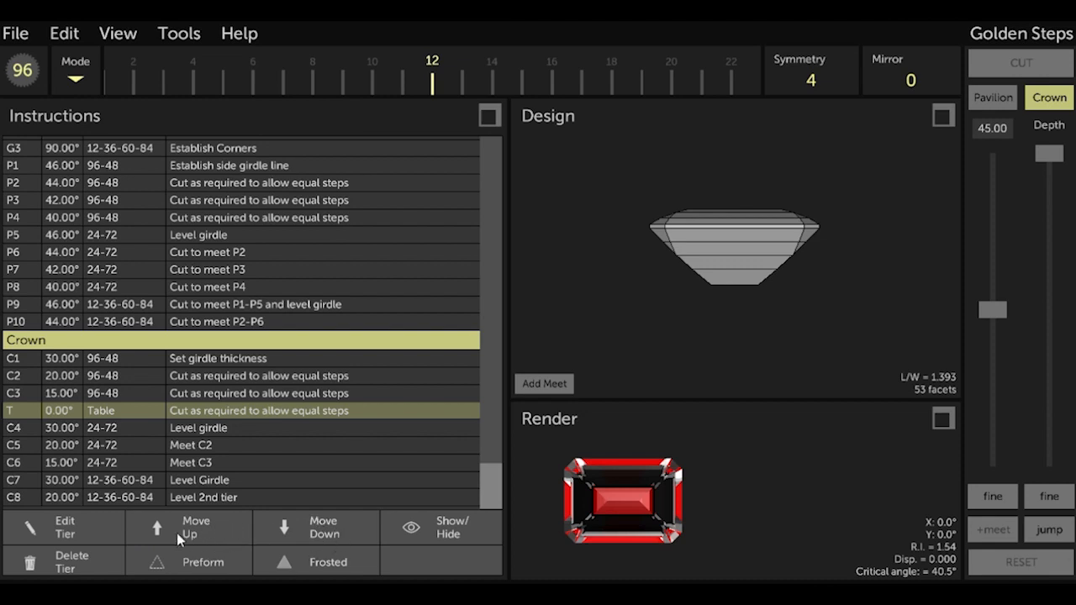
click(319, 540)
click(319, 541)
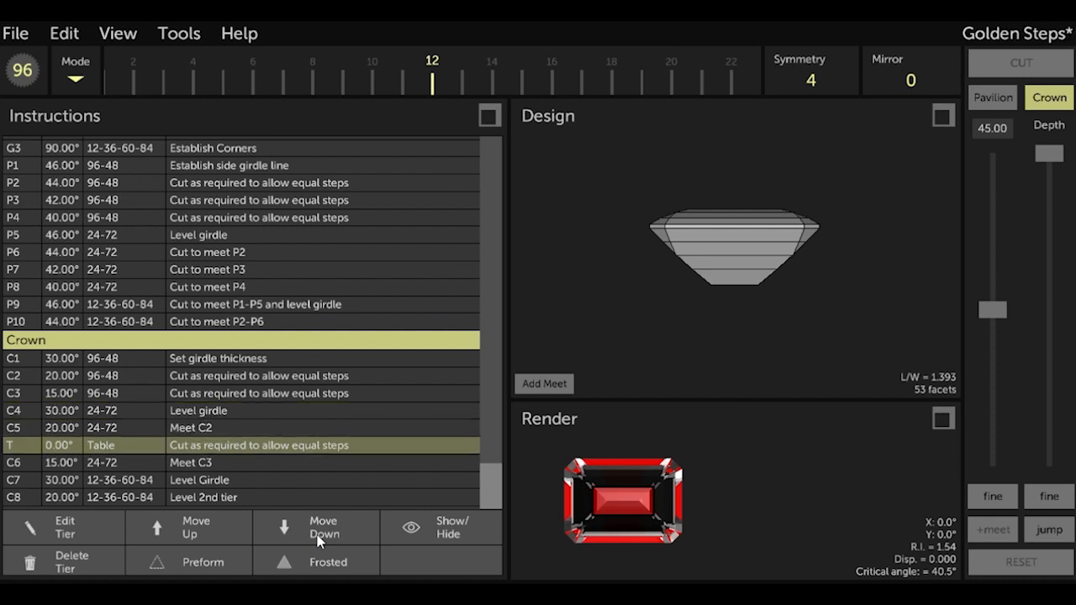
click(318, 541)
click(319, 541)
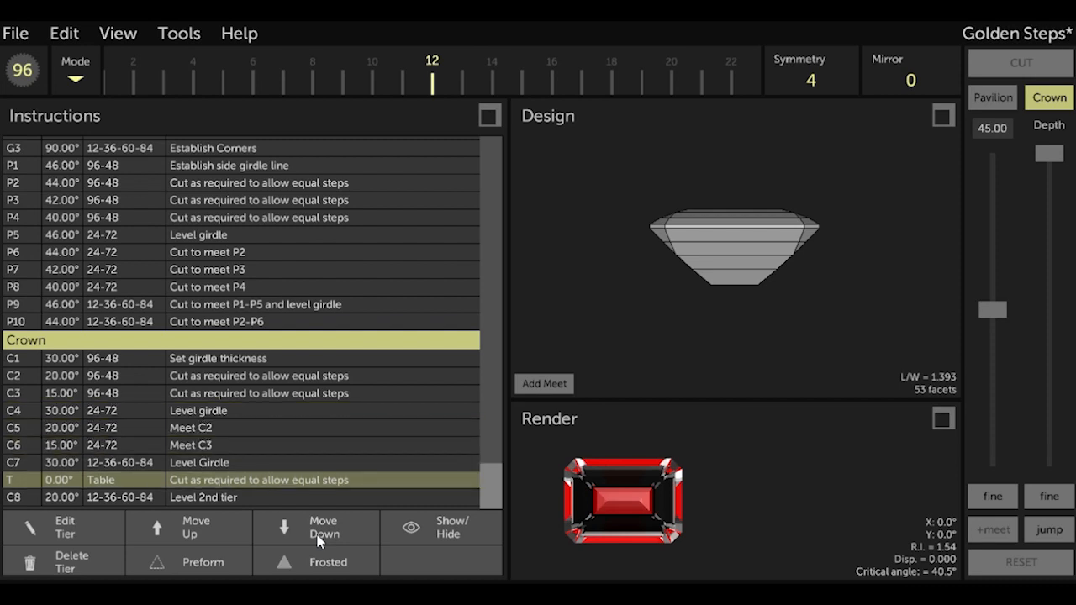
click(318, 540)
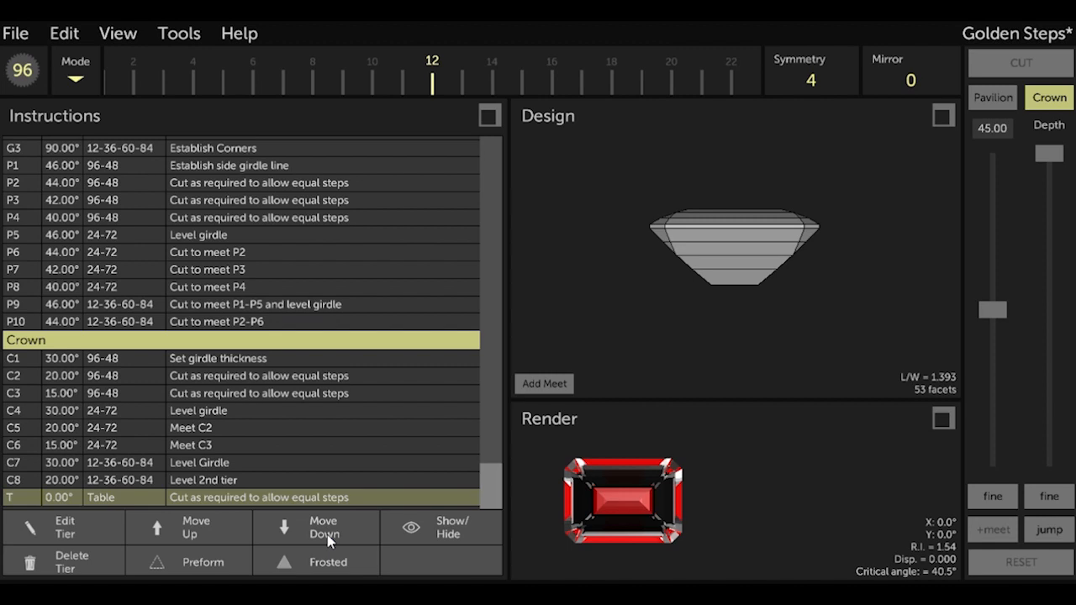
Reorder the pavilion so the 46° 24-72 "Level girdle" tier directly follows the 46° 96-48 tier
scroll(471, 290, up, 3)
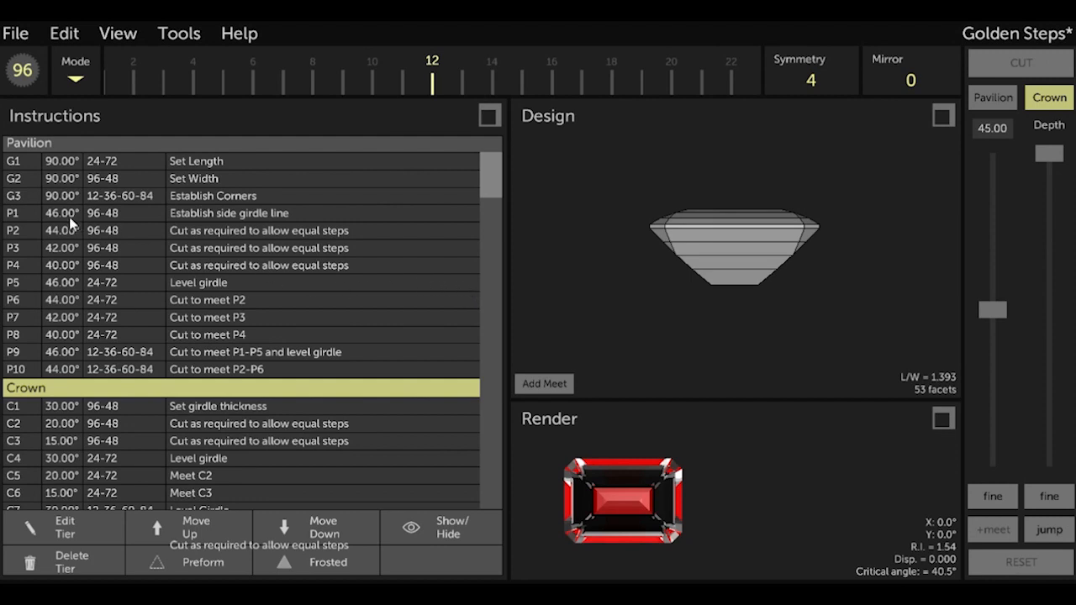
click(80, 284)
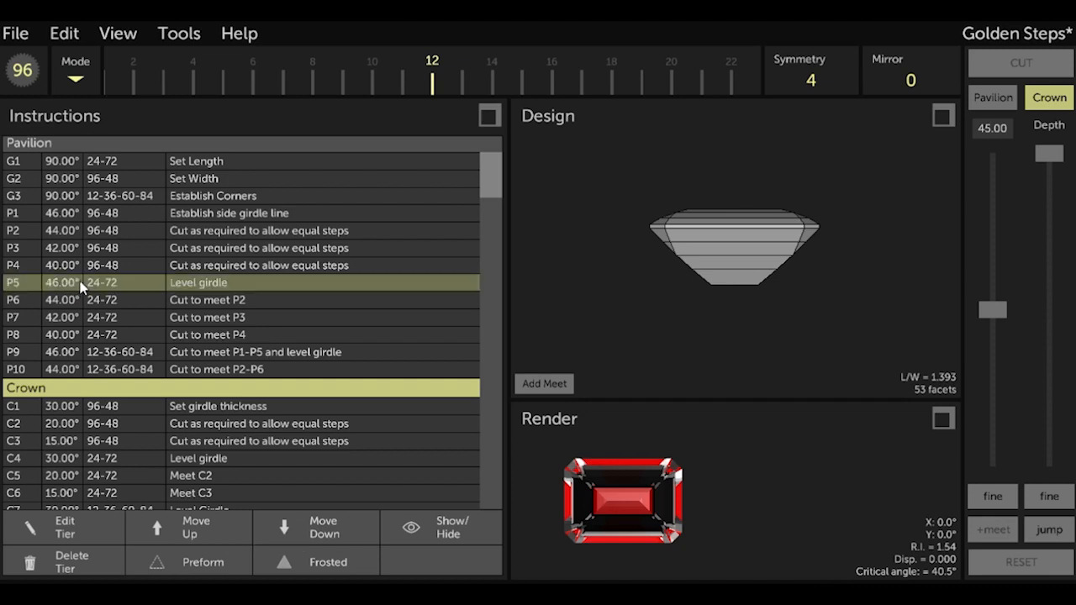
click(185, 536)
click(185, 535)
click(185, 535)
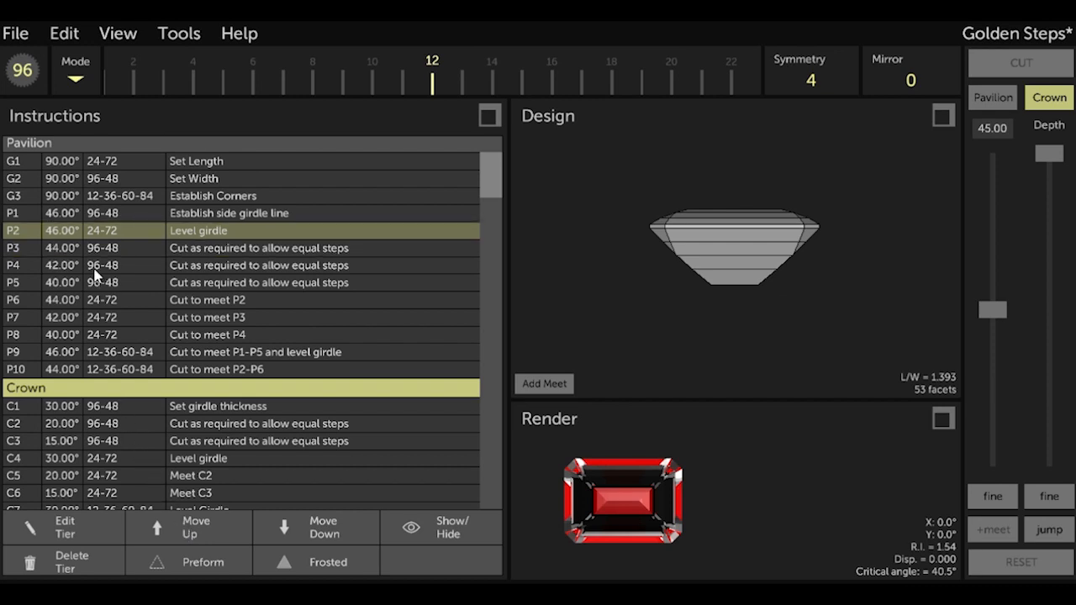
Reorder the pavilion so the 46° 12-36-60-84 corner tier directly follows the 46° 24-72 tier
click(90, 355)
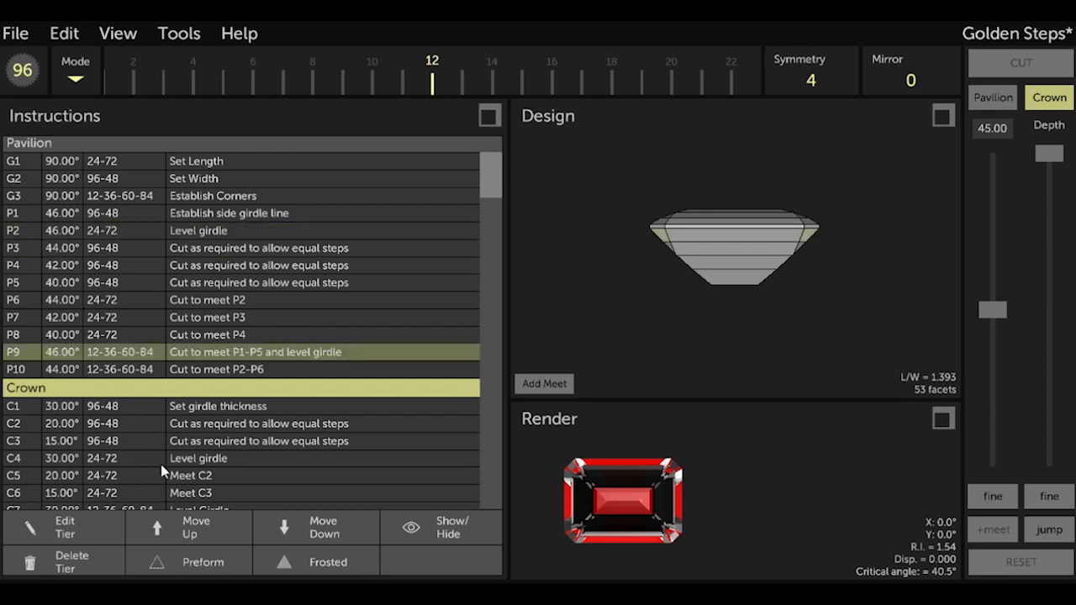
click(185, 527)
click(184, 527)
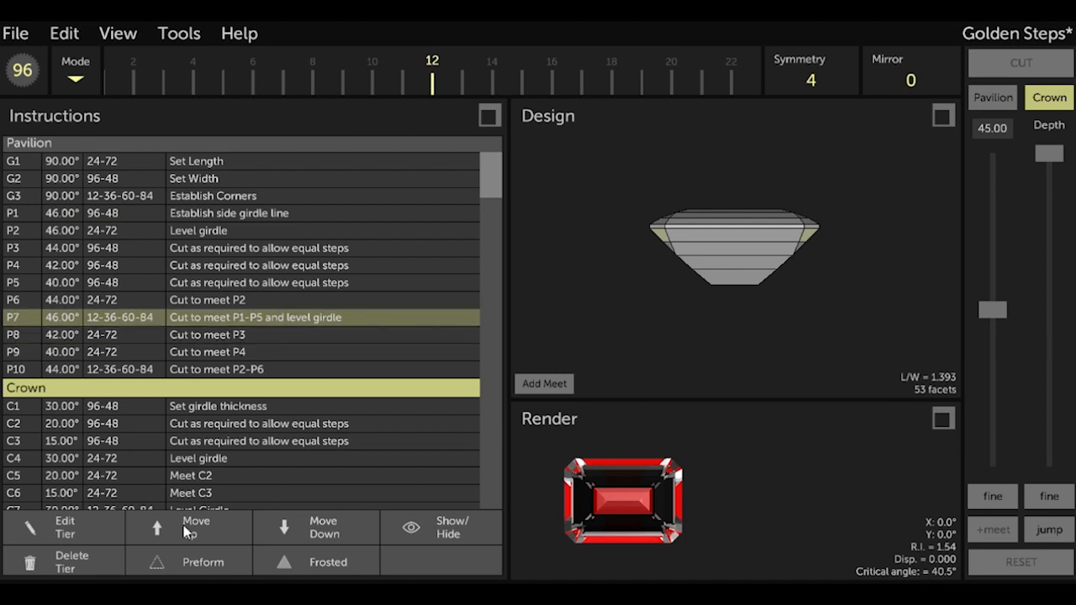
click(184, 527)
click(184, 527)
click(184, 527)
click(187, 530)
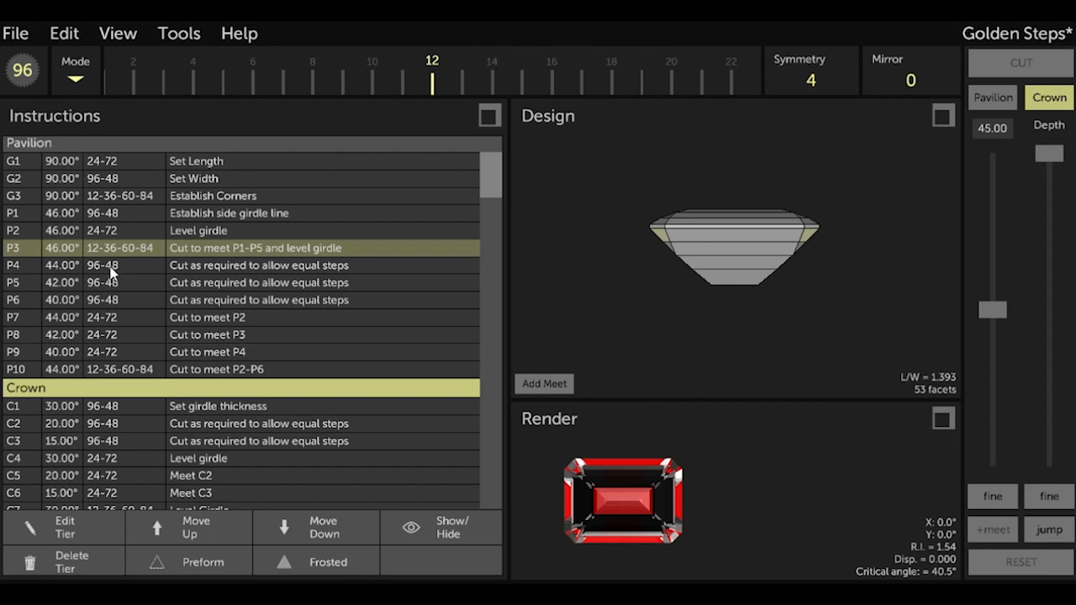
Reorder the pavilion so the 44° 24-72 tier directly follows the 44° 96-48 tier
click(117, 320)
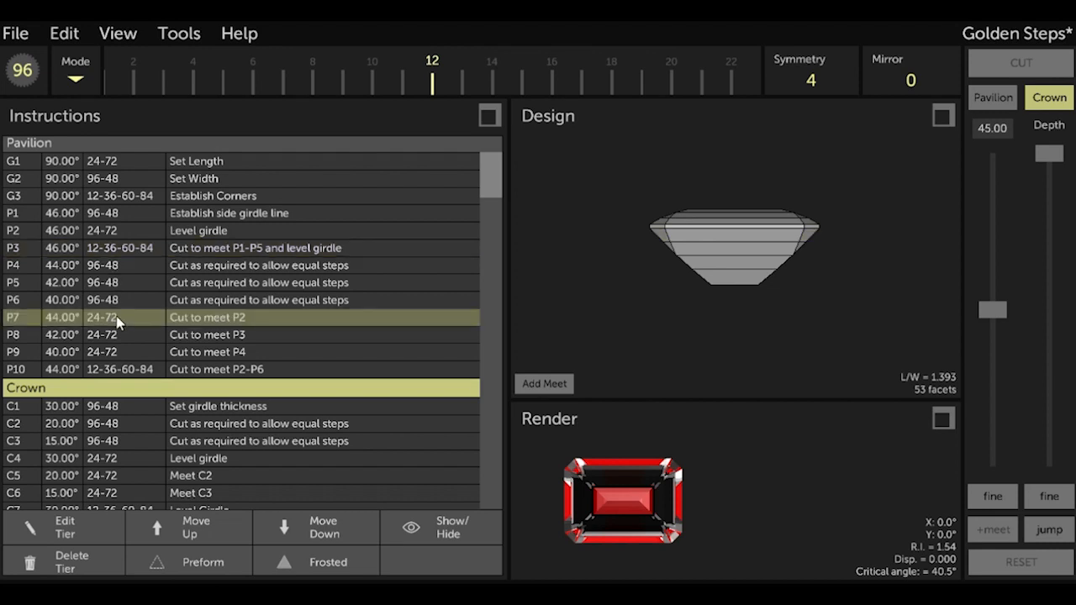
click(190, 529)
click(190, 529)
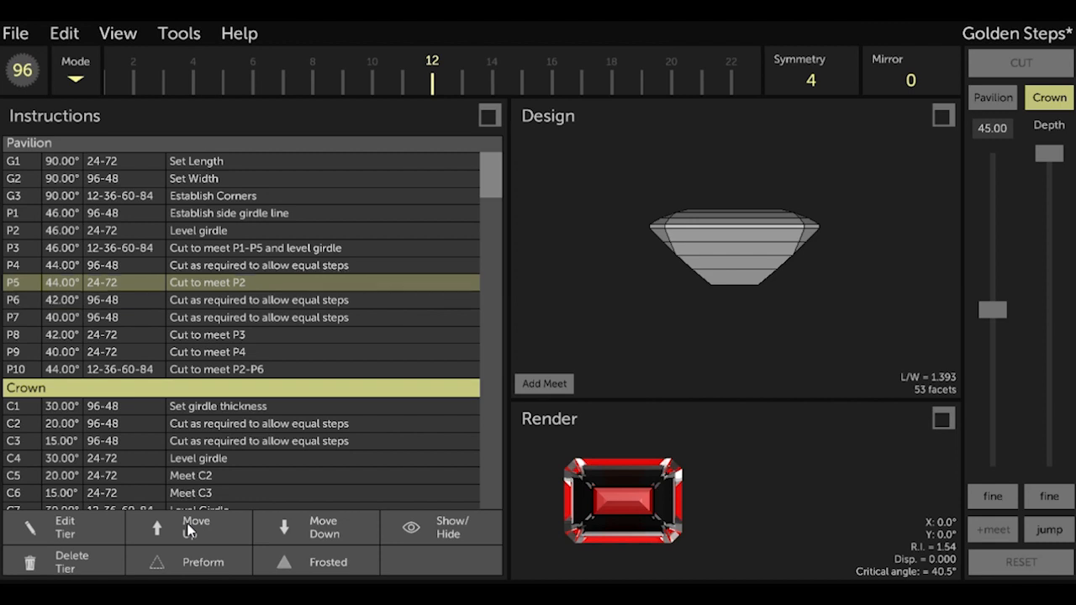
Reorder the pavilion so the 44° 12-36-60-84 corner tier directly follows the 44° 24-72 tier
click(120, 333)
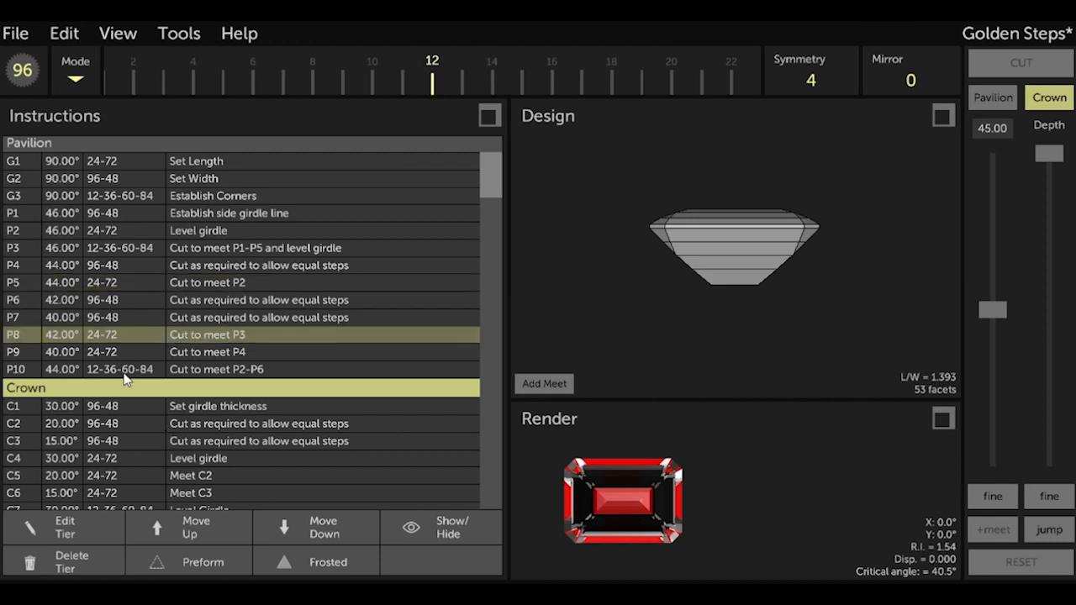
click(124, 372)
click(189, 530)
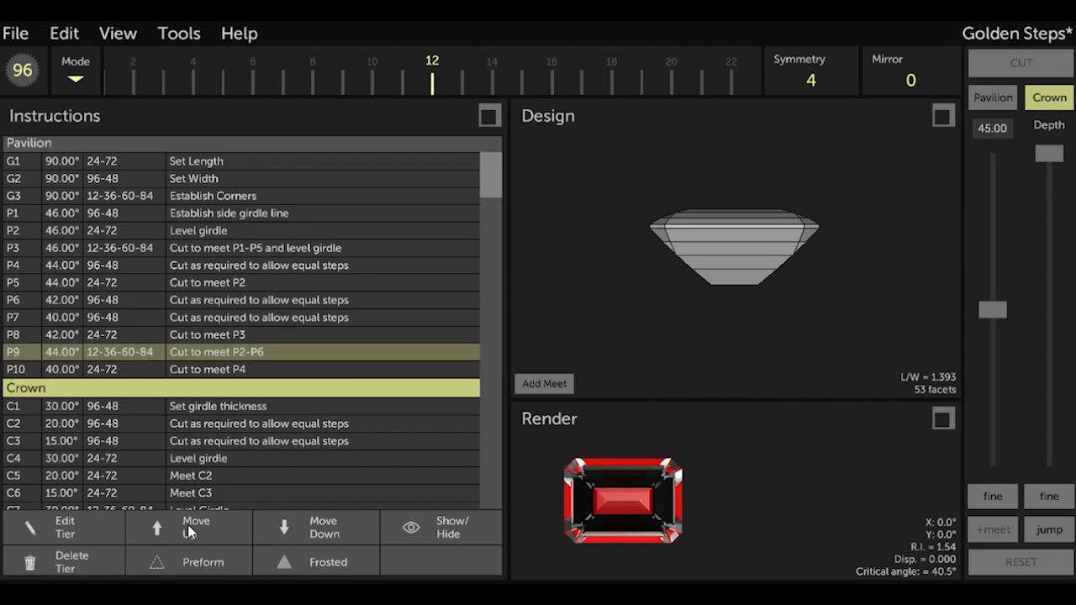
click(189, 529)
click(189, 530)
click(188, 529)
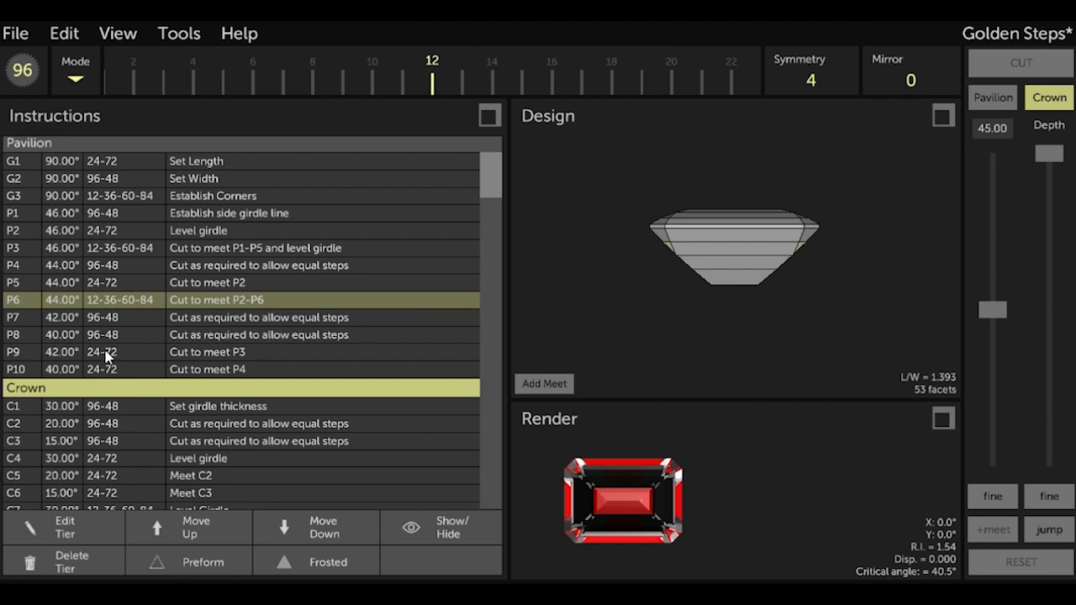
Reorder the pavilion so the 42° 24-72 tier directly follows the 42° 96-48 tier, and highlight the 40° 24-72 tier's facets
click(109, 351)
click(199, 525)
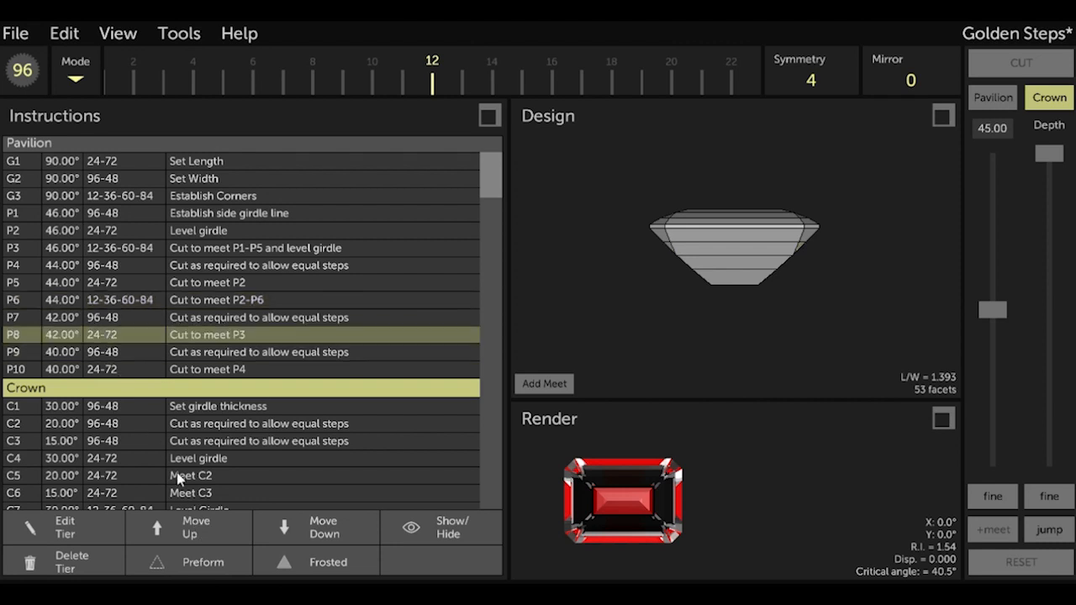
click(398, 373)
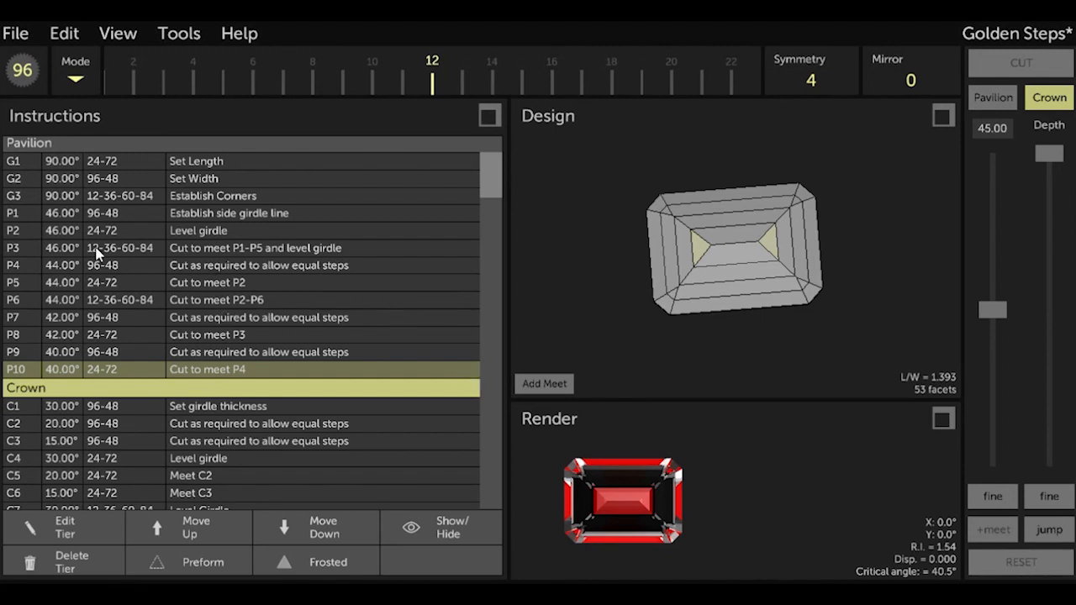
Change the instruction of the 46° 12-36-60-84 pavilion tier to "Cut to meet P1-P2 and level girdle"
click(145, 250)
click(230, 254)
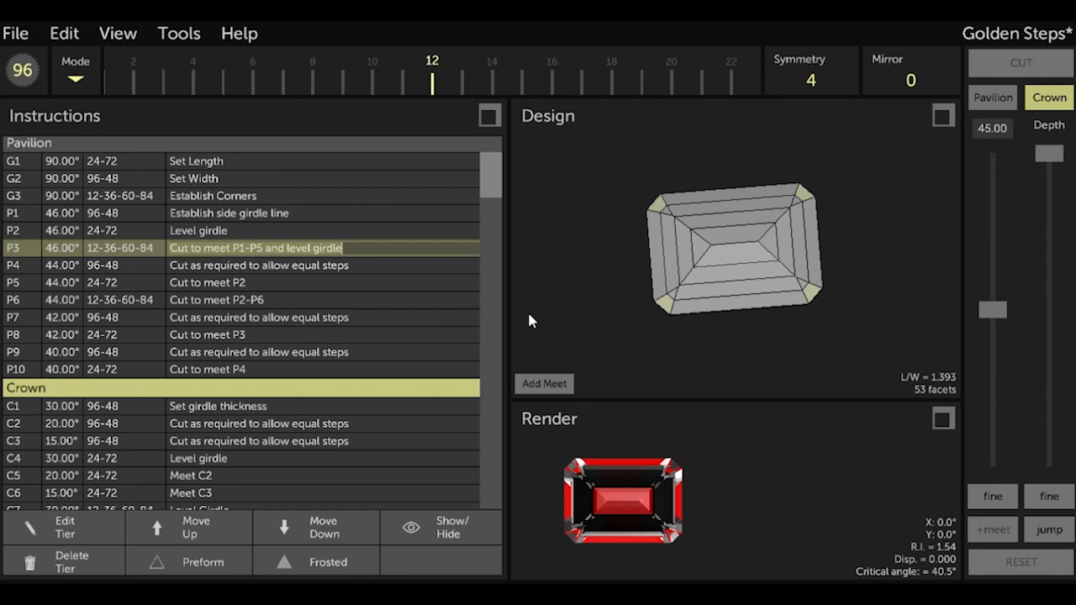
drag(728, 271, 657, 299)
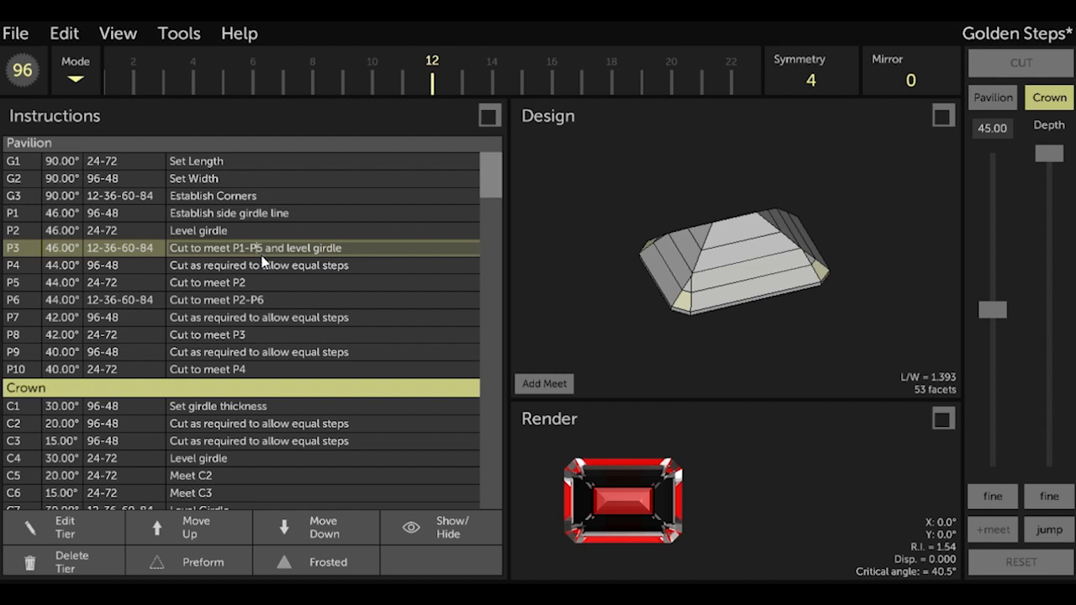
key(BackSpace)
text(2)
key(Return)
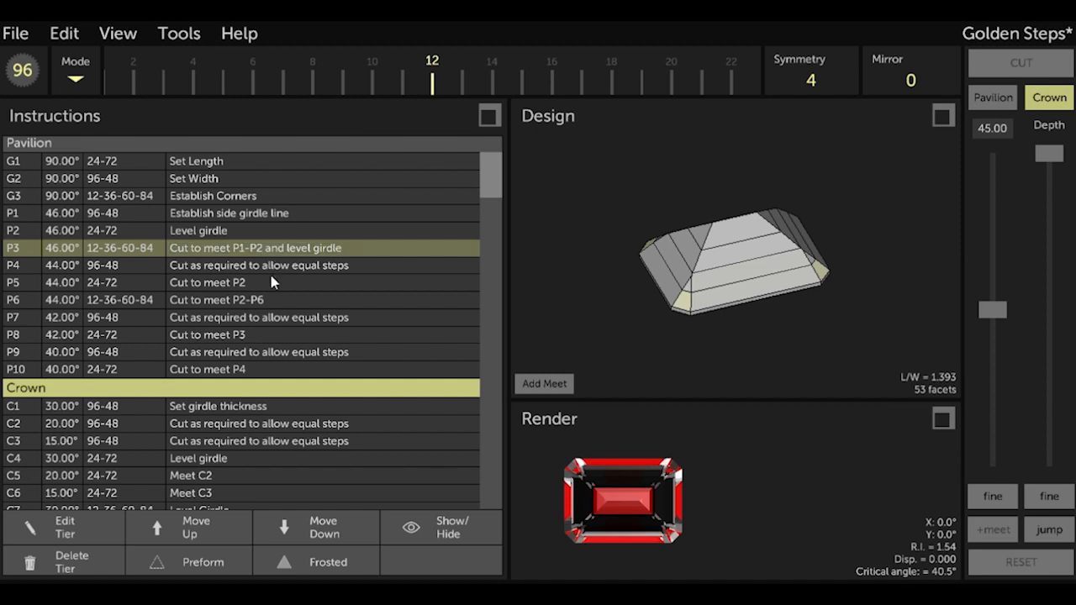
Change the instruction of the 44° 24-72 pavilion tier to "Cut to meet P4"
click(268, 288)
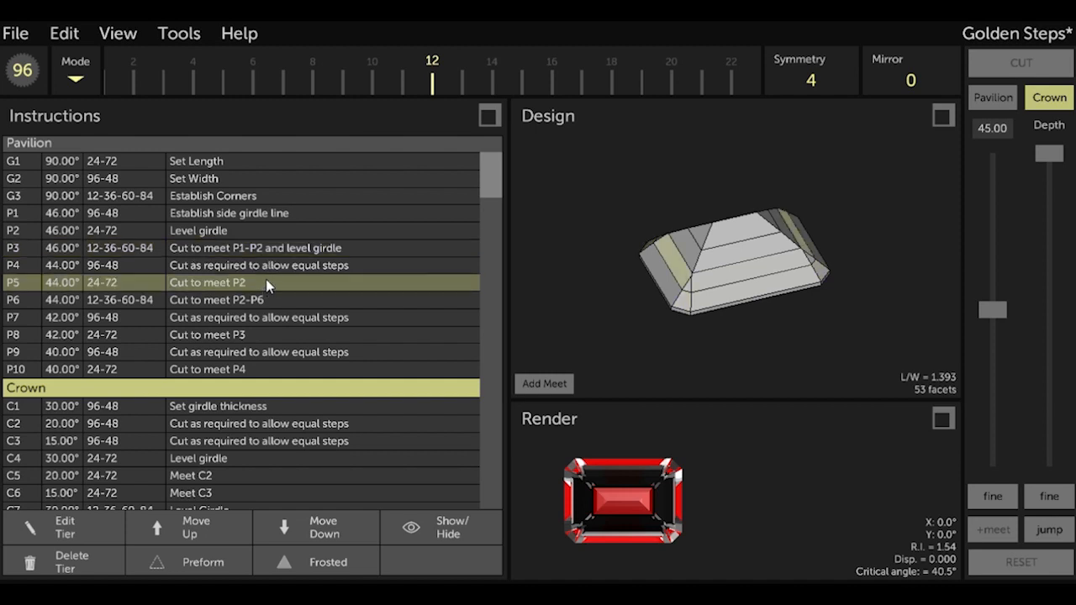
click(265, 279)
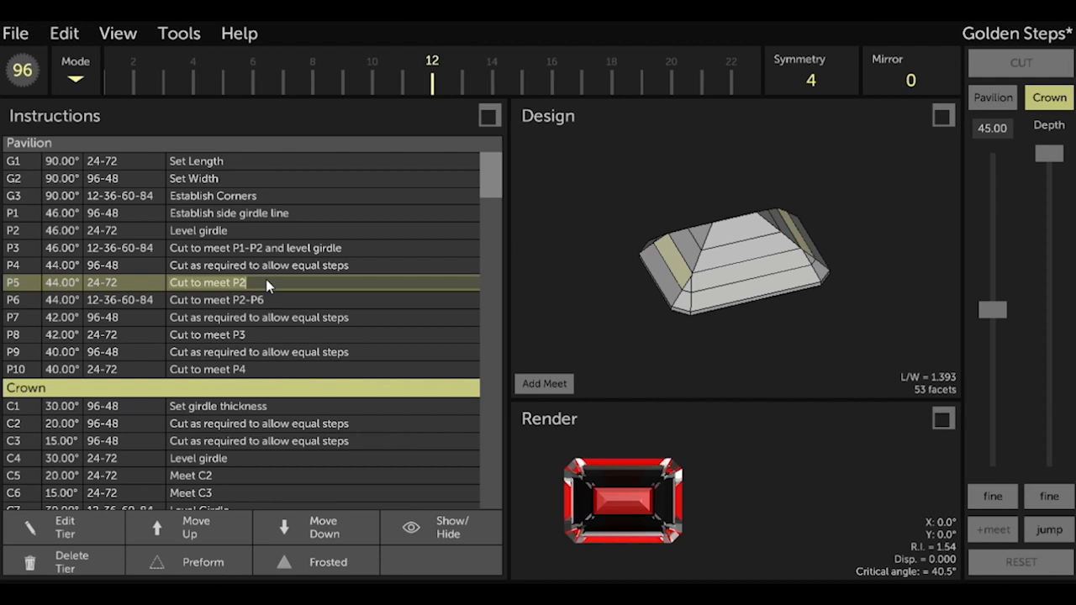
click(265, 279)
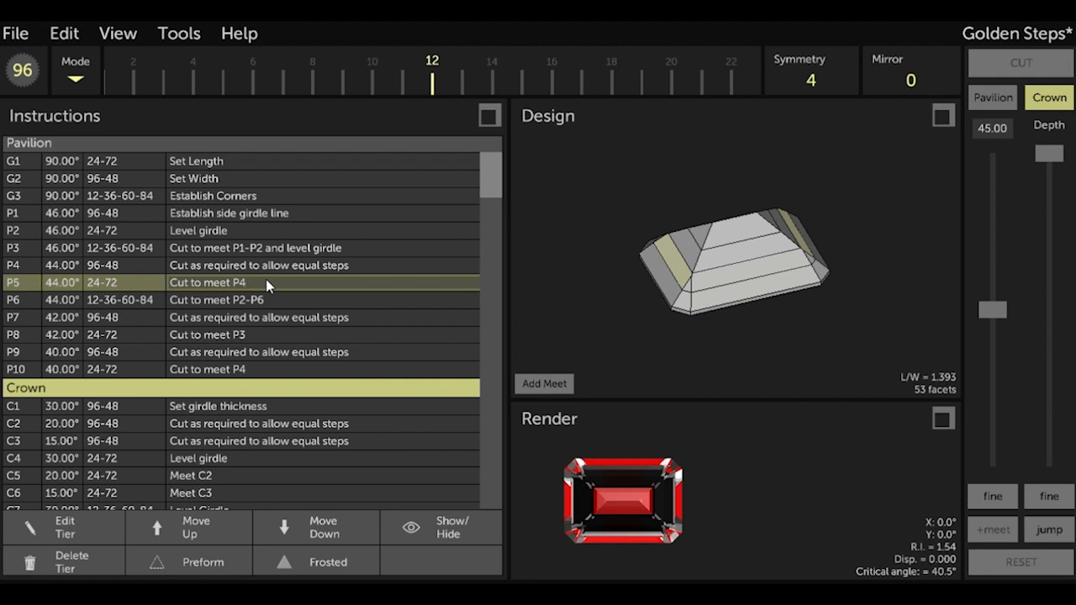
key(Return)
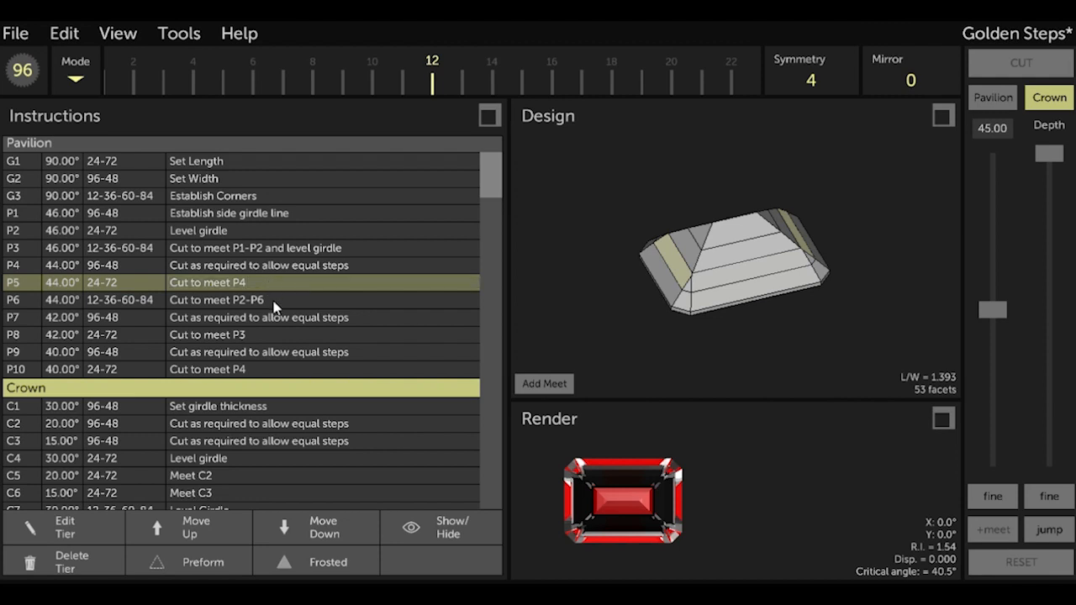
Change the instruction of the 44° 12-36-60-84 pavilion corner tier to "Cut to meet P4-P5"
click(273, 302)
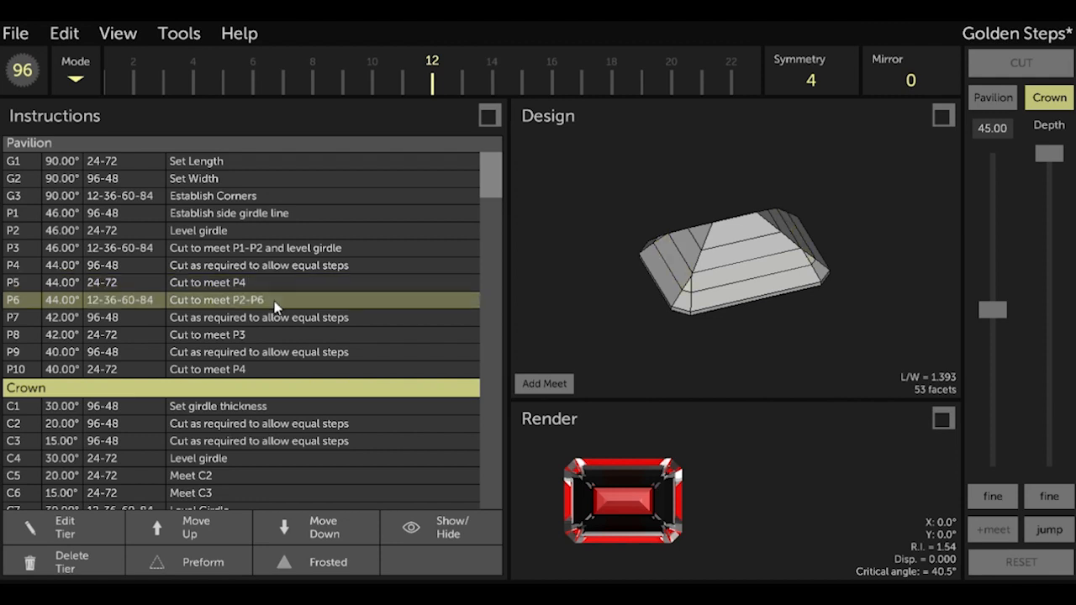
double_click(242, 303)
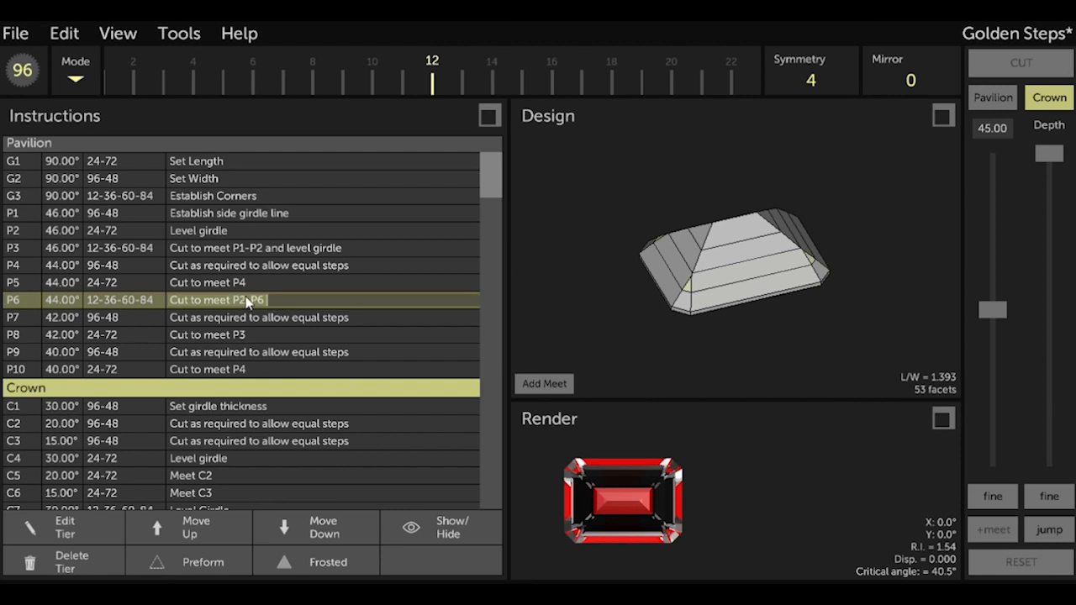
click(243, 303)
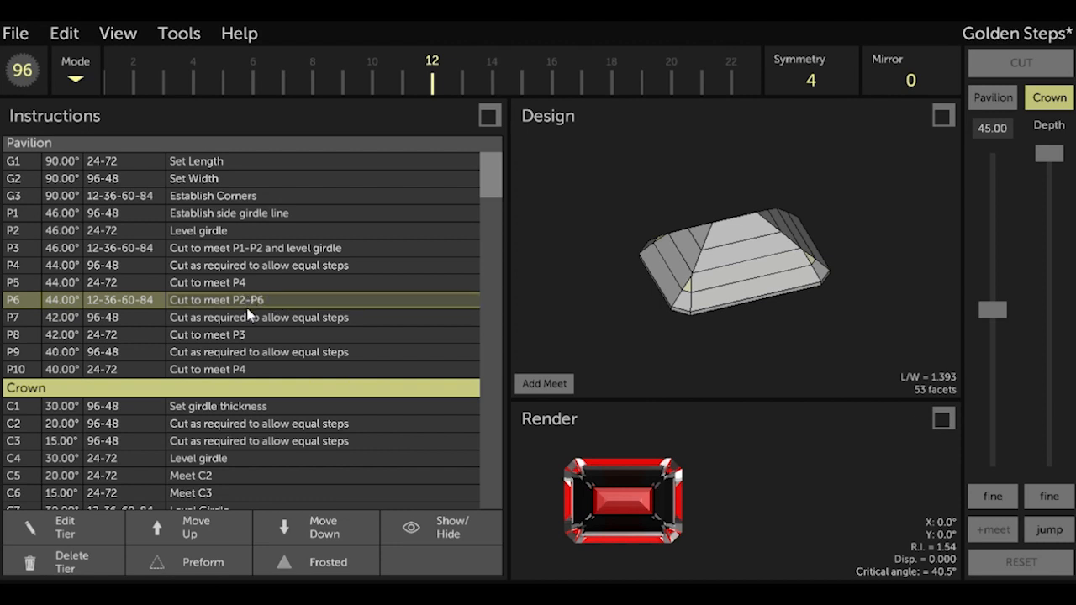
key(BackSpace)
text(4)
key(BackSpace)
text(5)
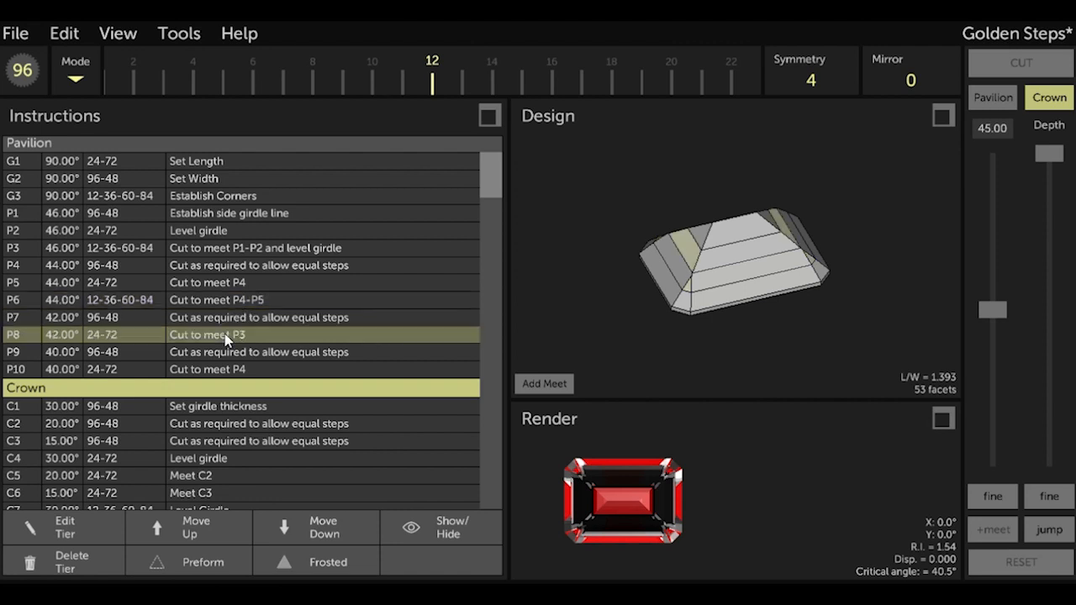
Change the instruction of the 42° 24-72 pavilion tier to "Cut to meet P7"
click(224, 338)
click(269, 336)
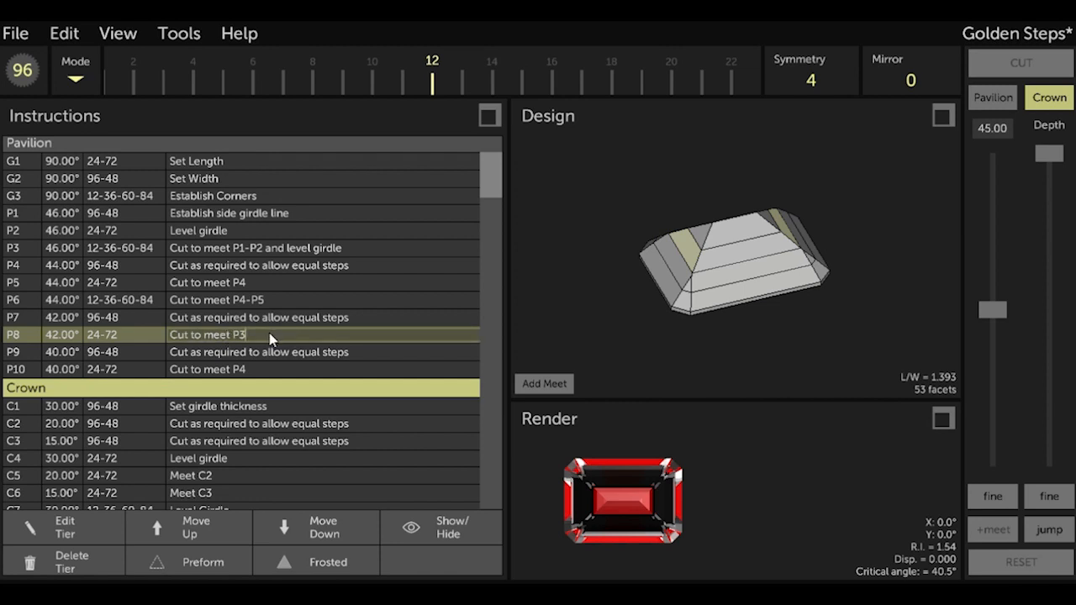
key(BackSpace)
text(7)
click(241, 358)
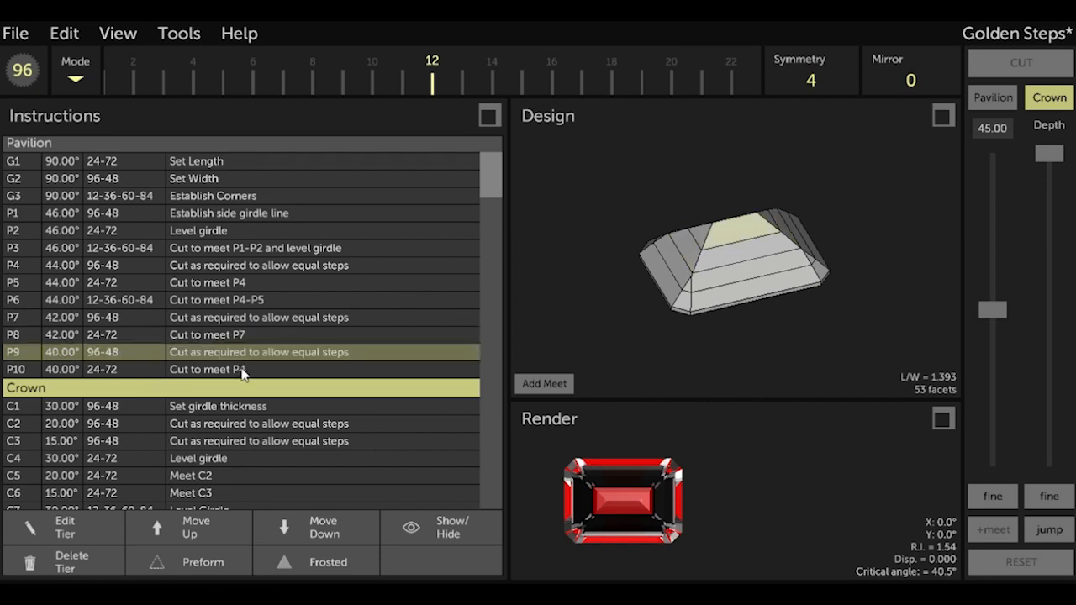
Change the instruction of the 40° 24-72 pavilion tier to "Cut to meet P9" and save the design
click(241, 372)
double_click(240, 369)
click(256, 369)
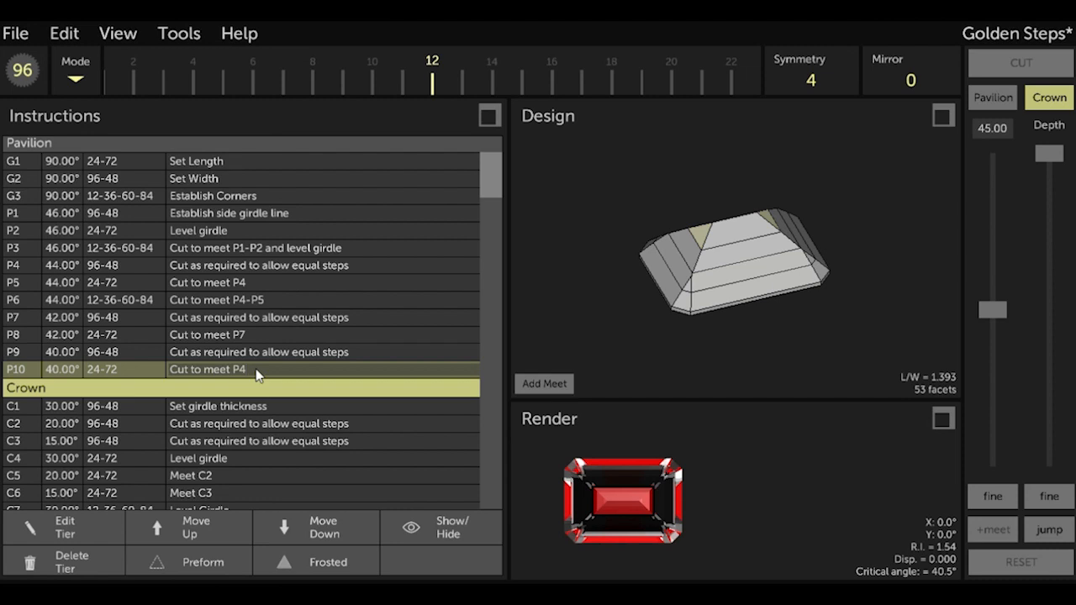
key(BackSpace)
text(9)
key(Return)
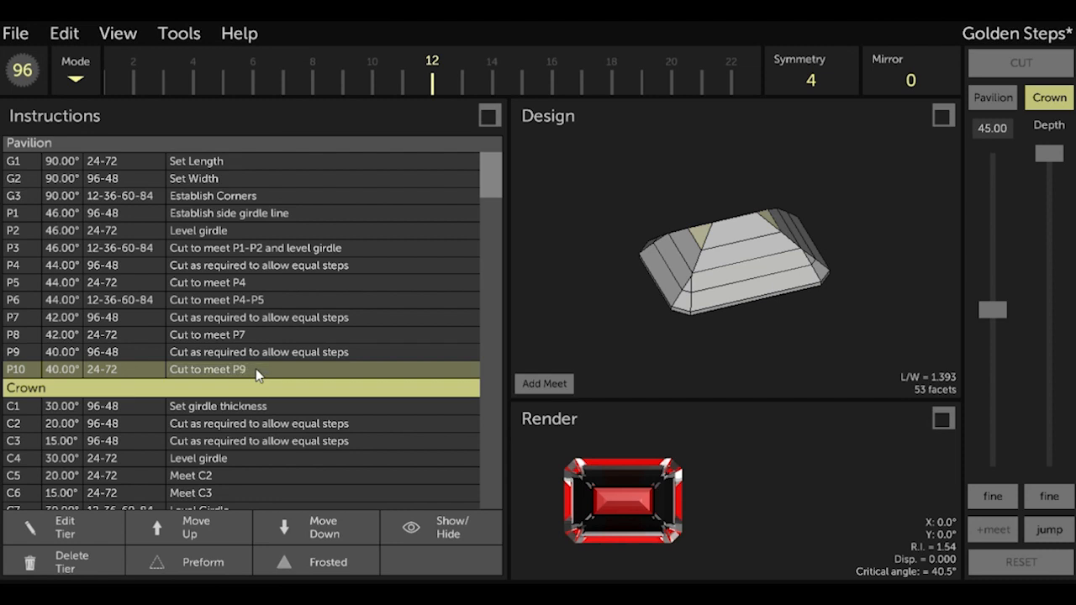
scroll(255, 368, down, 1)
key(ctrl+s)
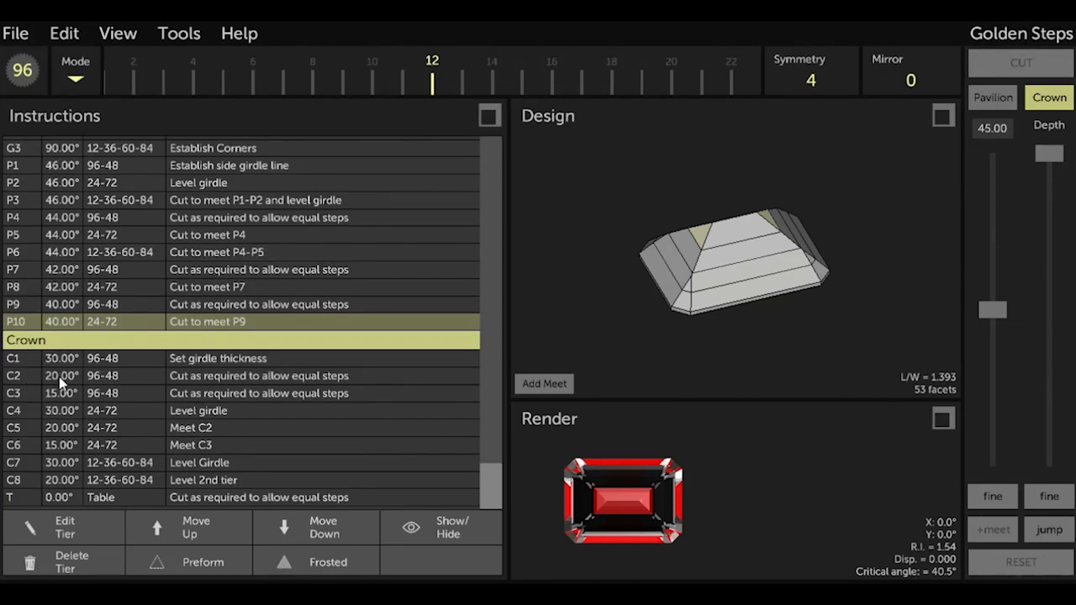
Reorder the crown so the 30° 24-72 tier directly follows the 30° 96-48 tier
click(67, 411)
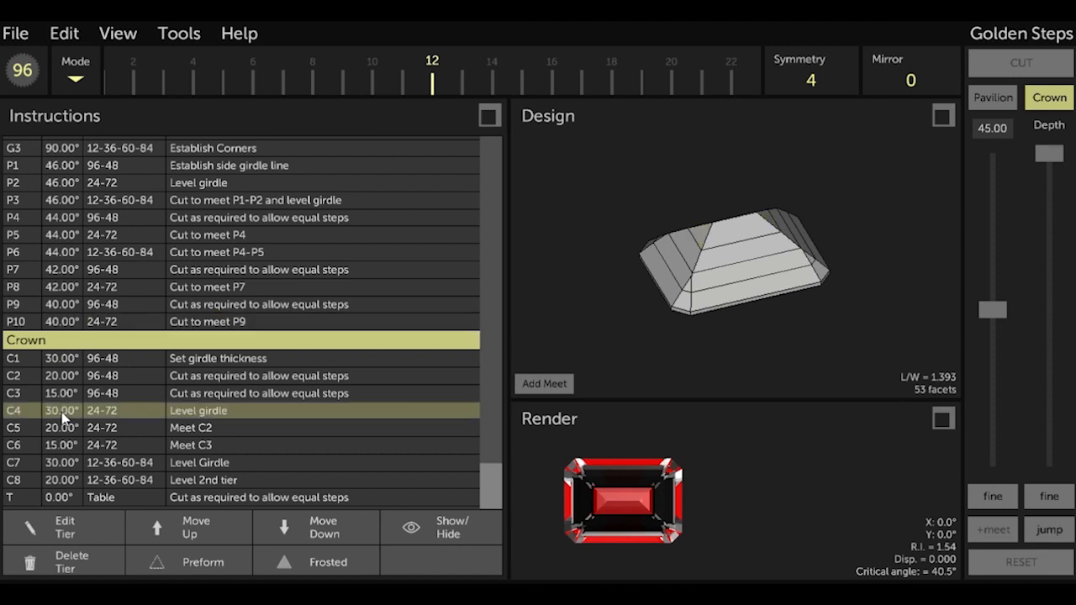
click(196, 526)
click(196, 527)
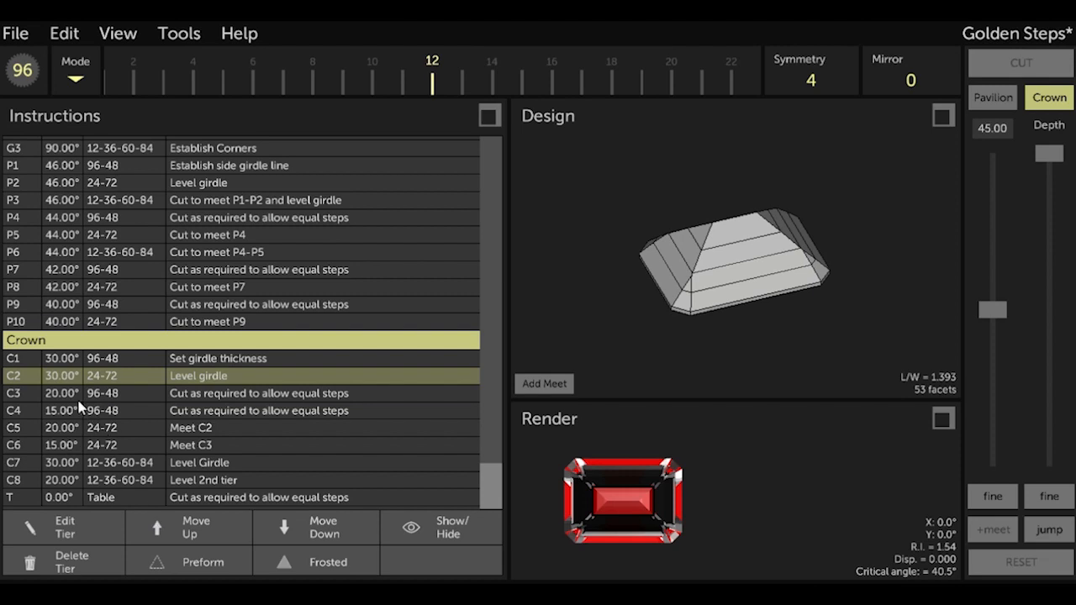
Reorder the crown so the 30° 12-36-60-84 corner tier directly follows the 30° 24-72 tier
click(67, 463)
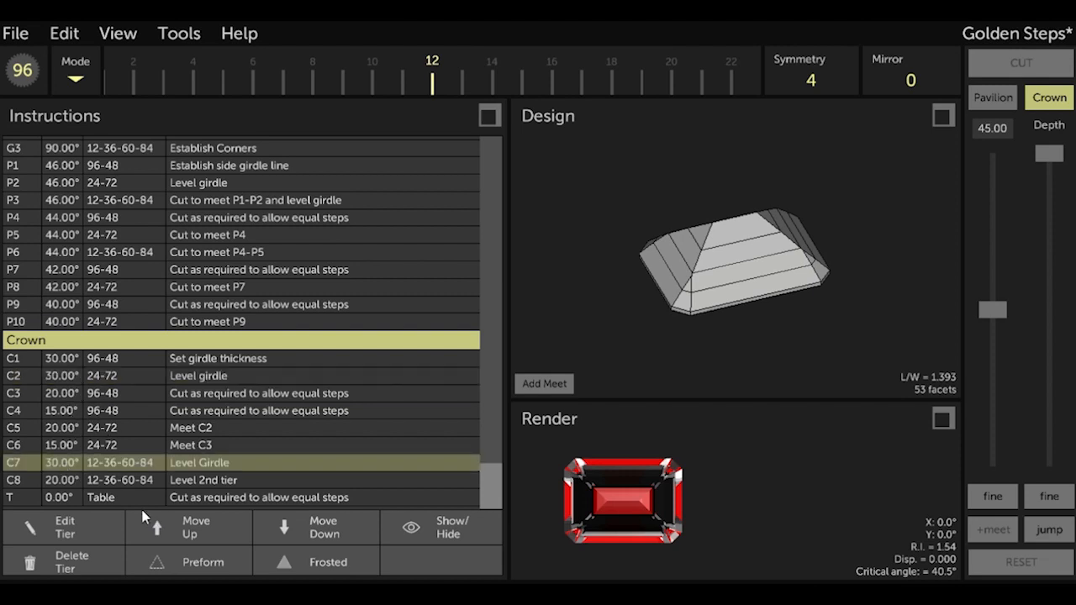
click(190, 531)
click(190, 530)
click(190, 531)
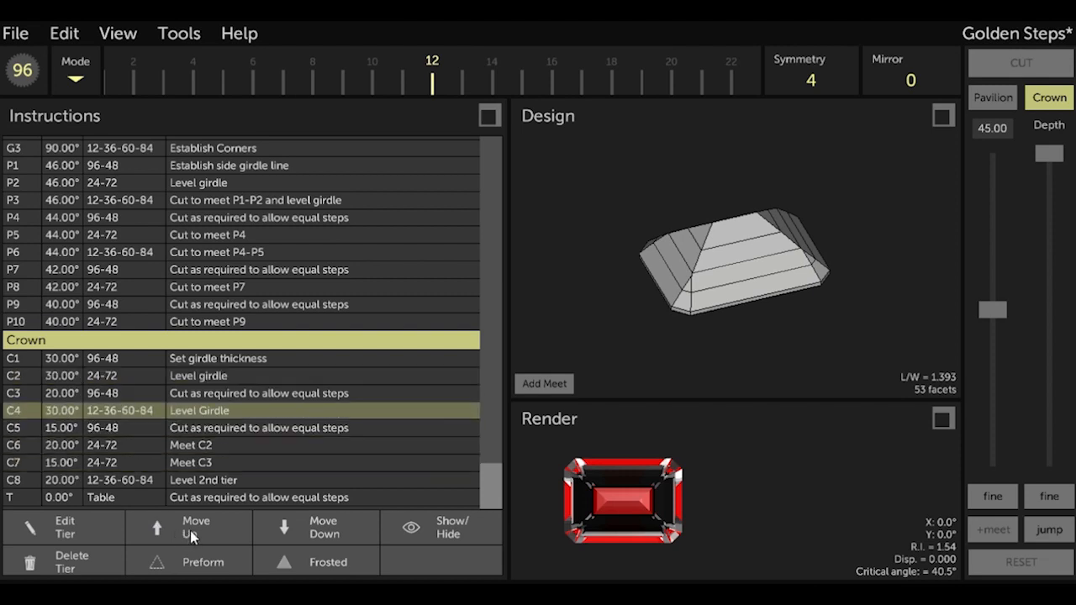
click(190, 530)
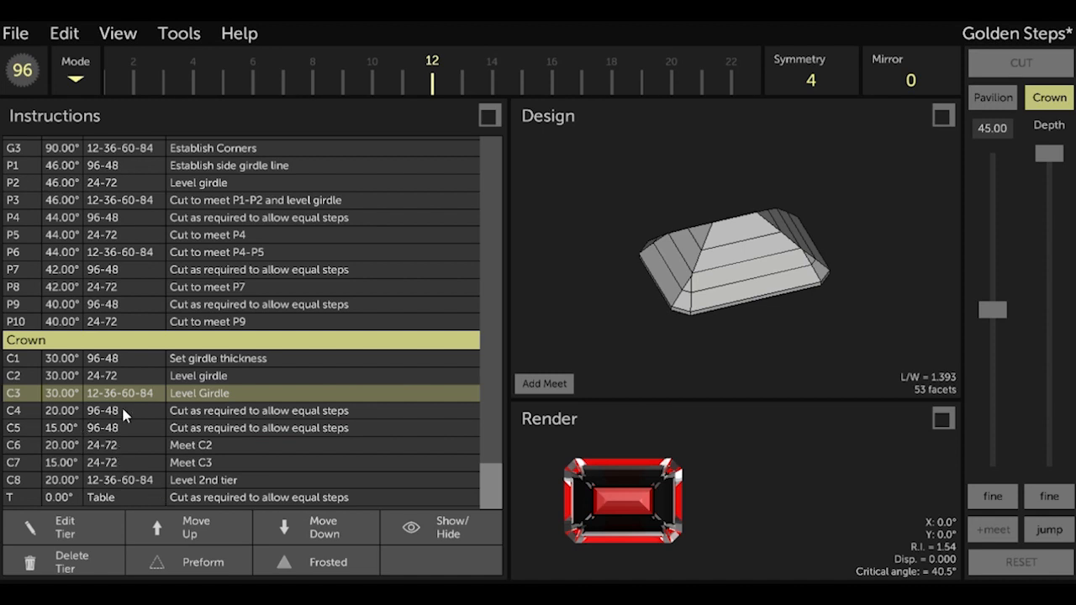
Reorder the crown so the 20° 24-72 tier and the 20° 12-36-60-84 corner tier follow the 20° 96-48 tier in that order
click(84, 448)
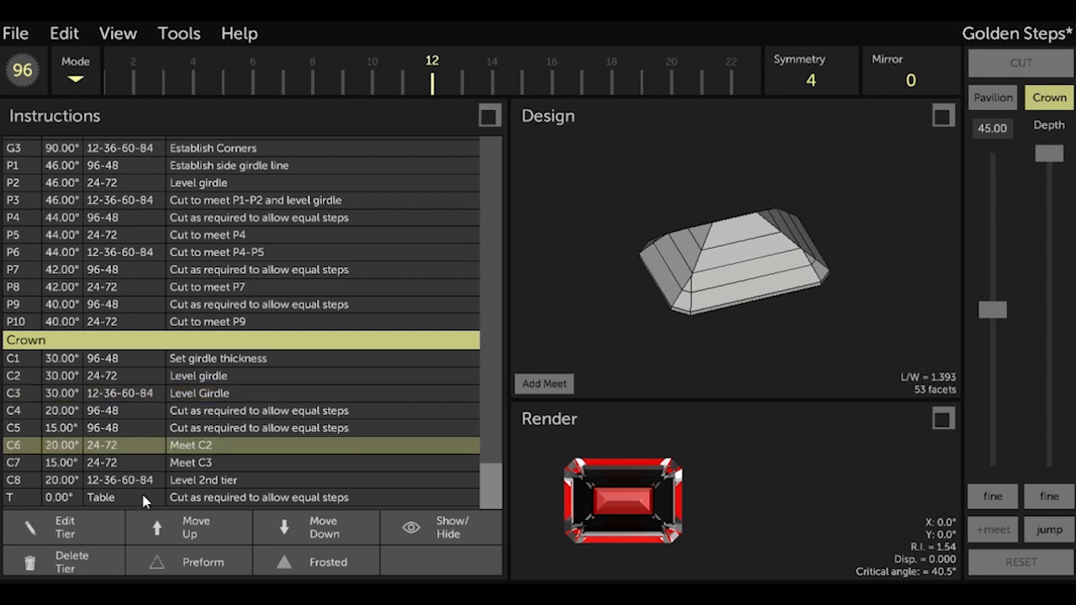
click(194, 532)
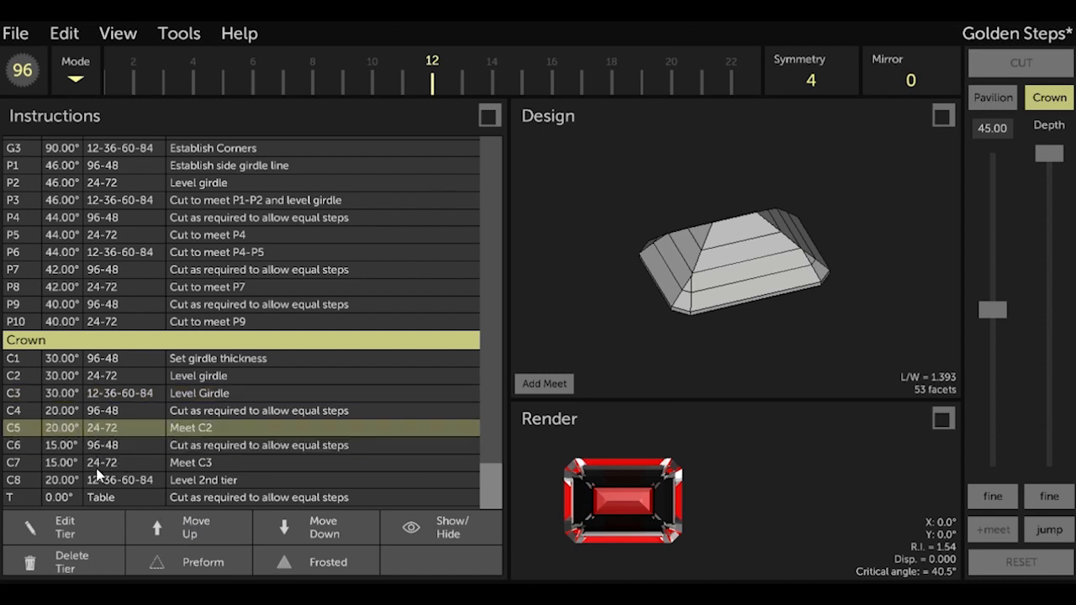
click(101, 480)
click(191, 524)
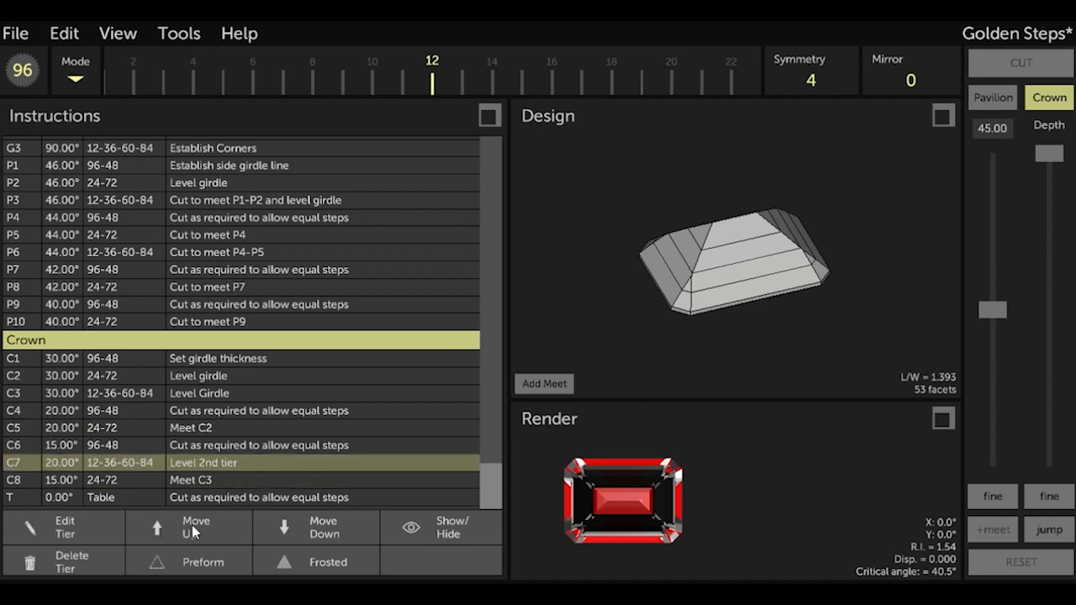
click(191, 524)
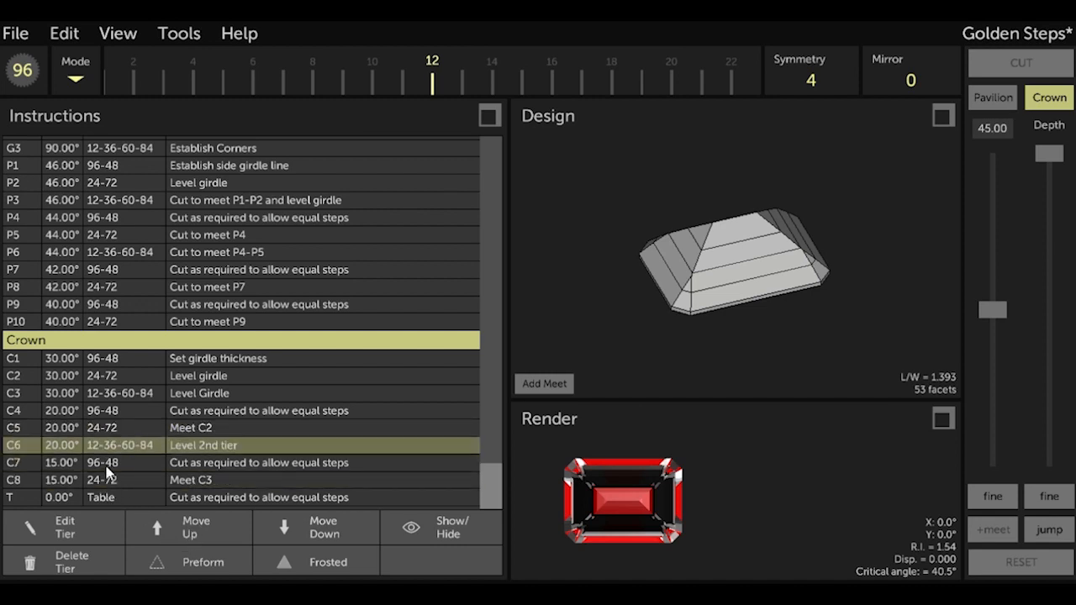
Check the neighbouring 20° crown facets on the model and change the 20° 24-72 tier's instruction to "Meet C4"
click(101, 428)
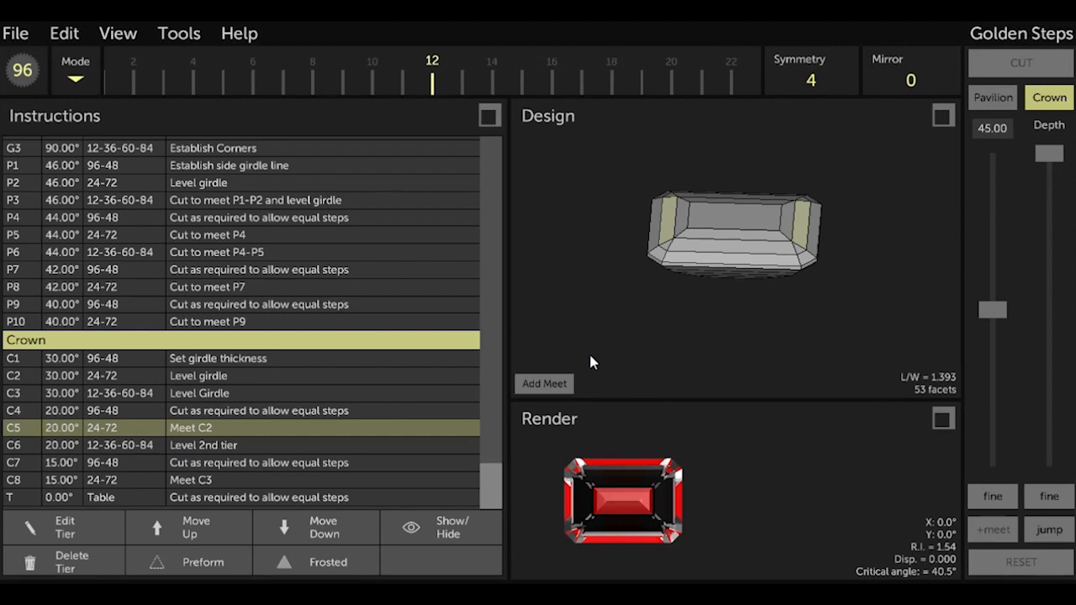
click(154, 431)
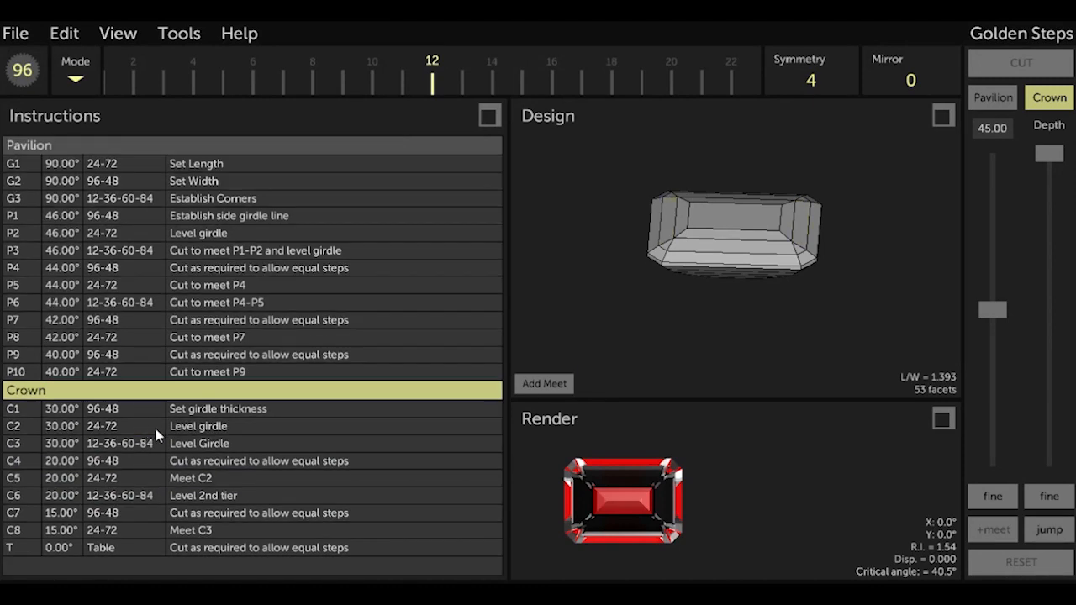
click(176, 478)
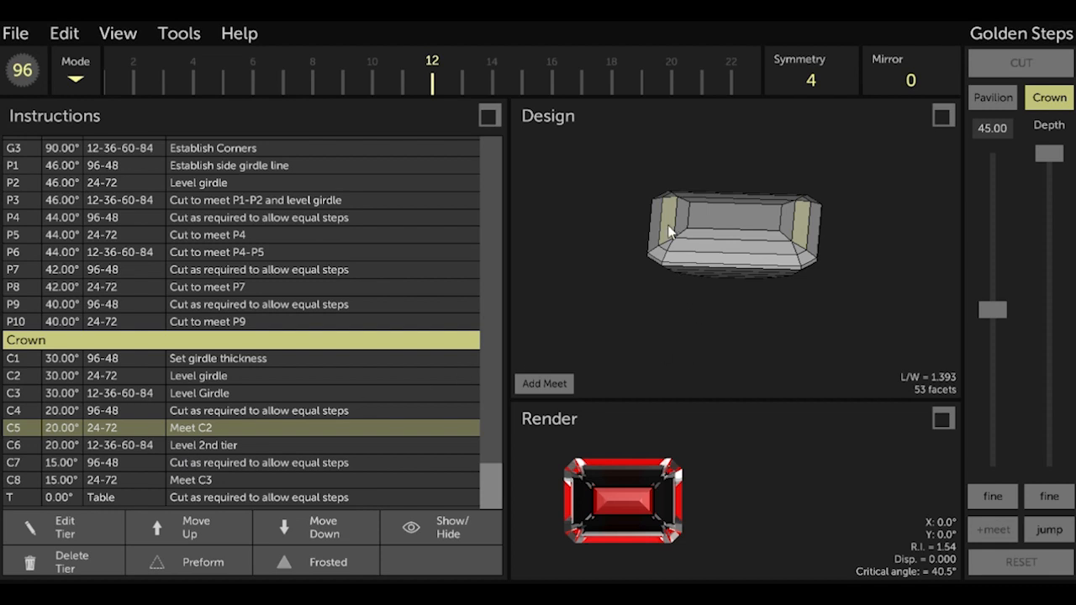
drag(672, 282, 743, 297)
click(728, 250)
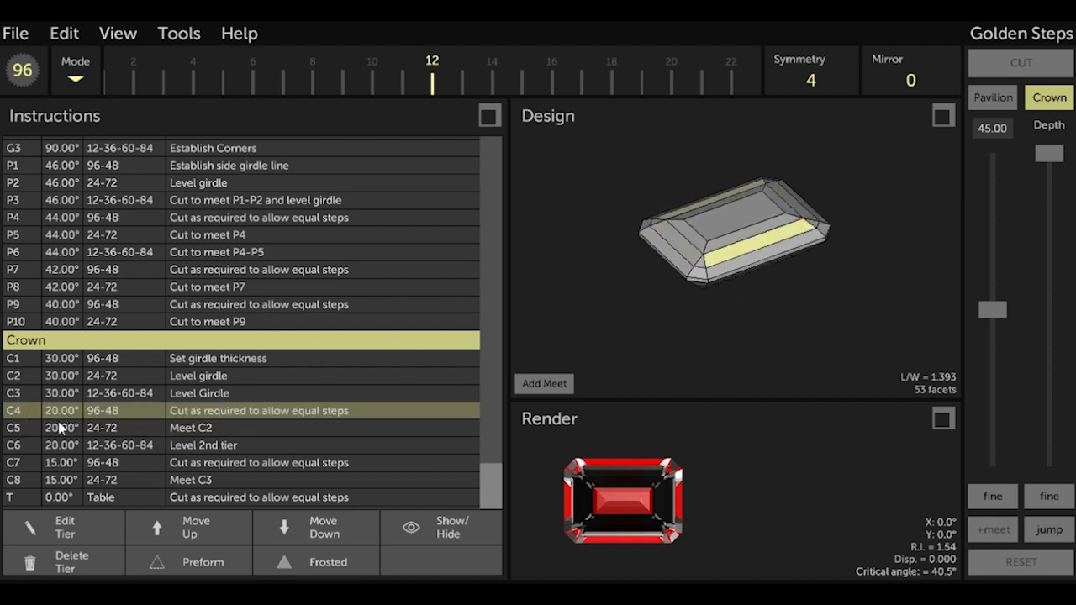
click(195, 433)
click(221, 429)
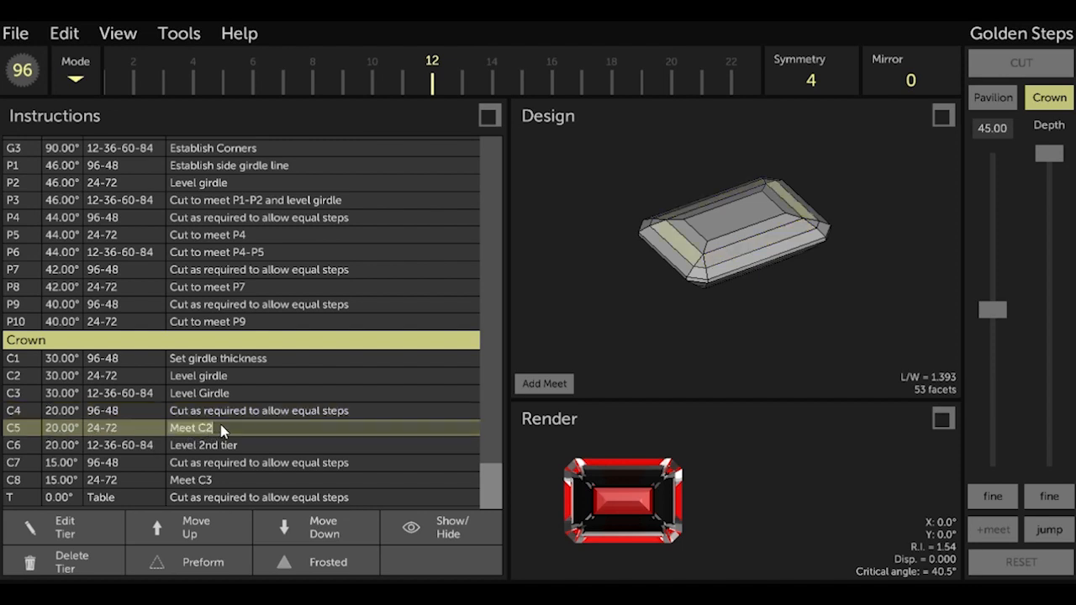
key(BackSpace)
text(4)
Check the 15° crown facets on the model and change the 15° 24-72 tier's instruction to "Meet C7"
click(212, 481)
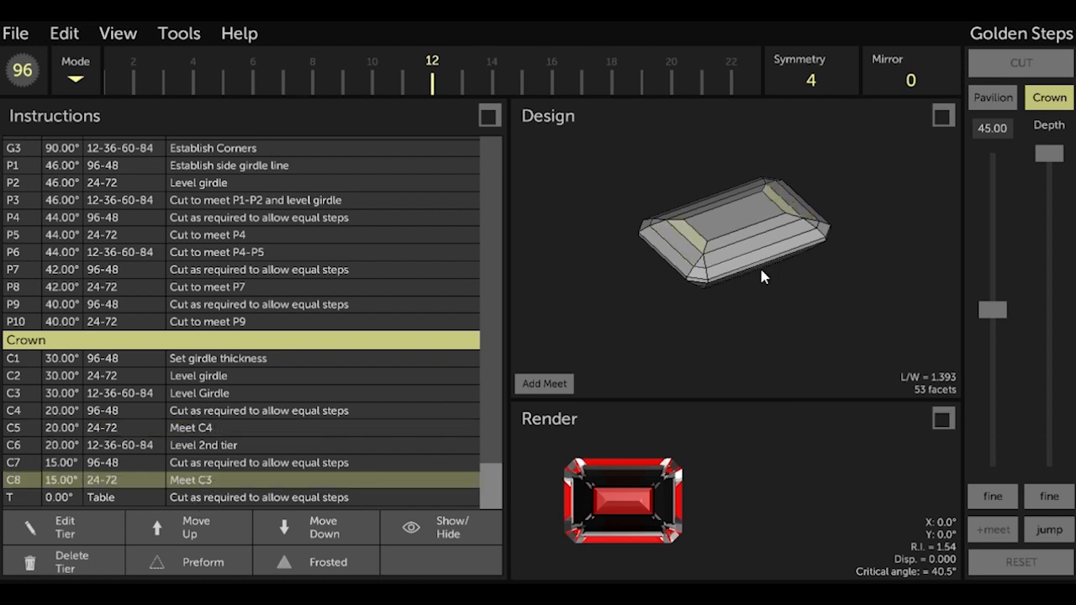
drag(761, 276, 686, 273)
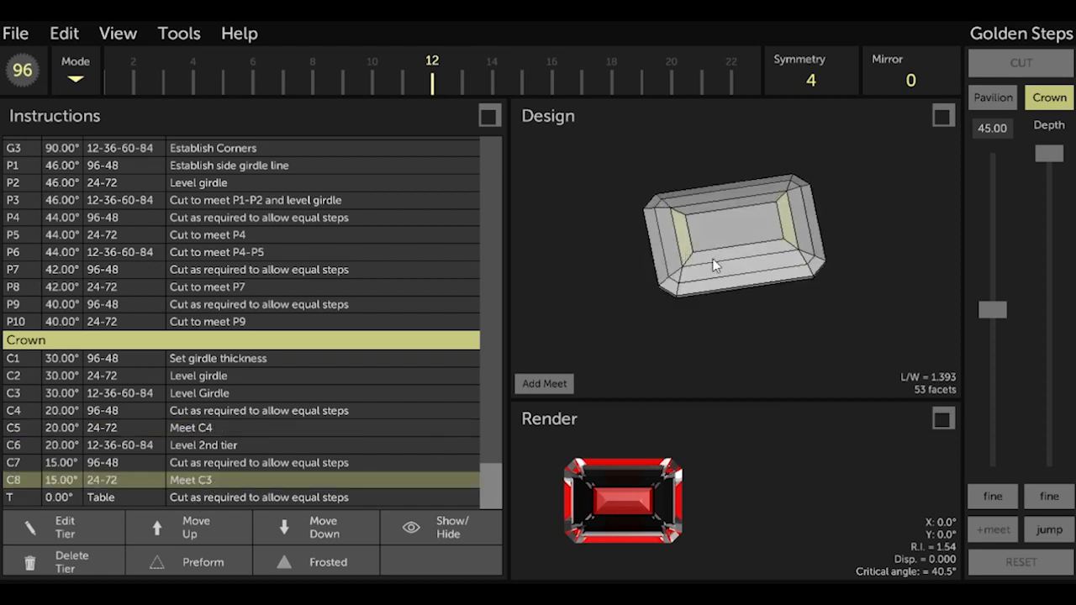
key(Up)
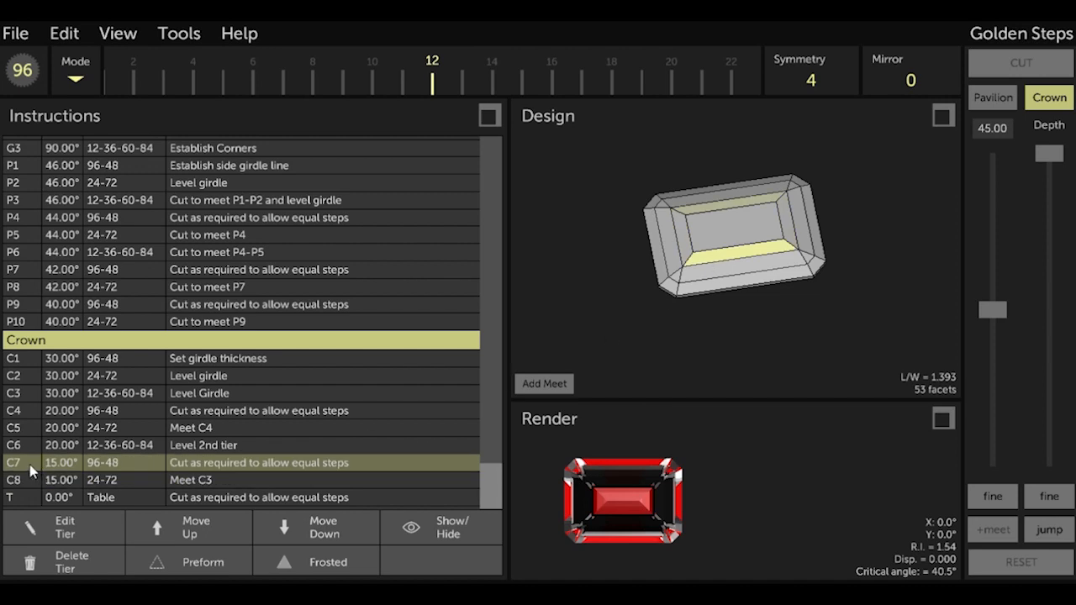
click(209, 479)
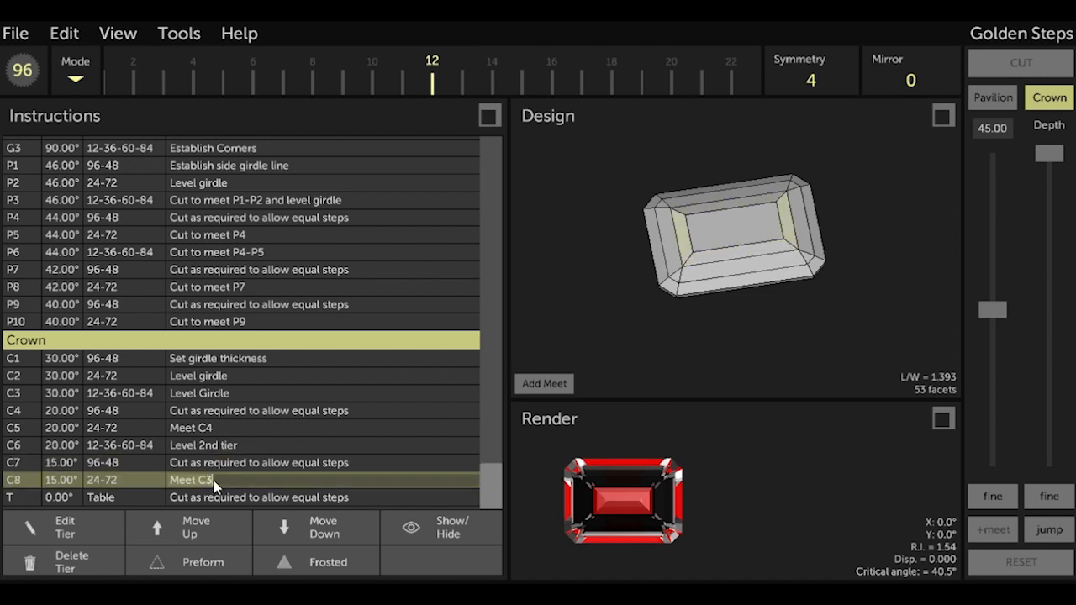
click(221, 481)
key(BackSpace)
key(Return)
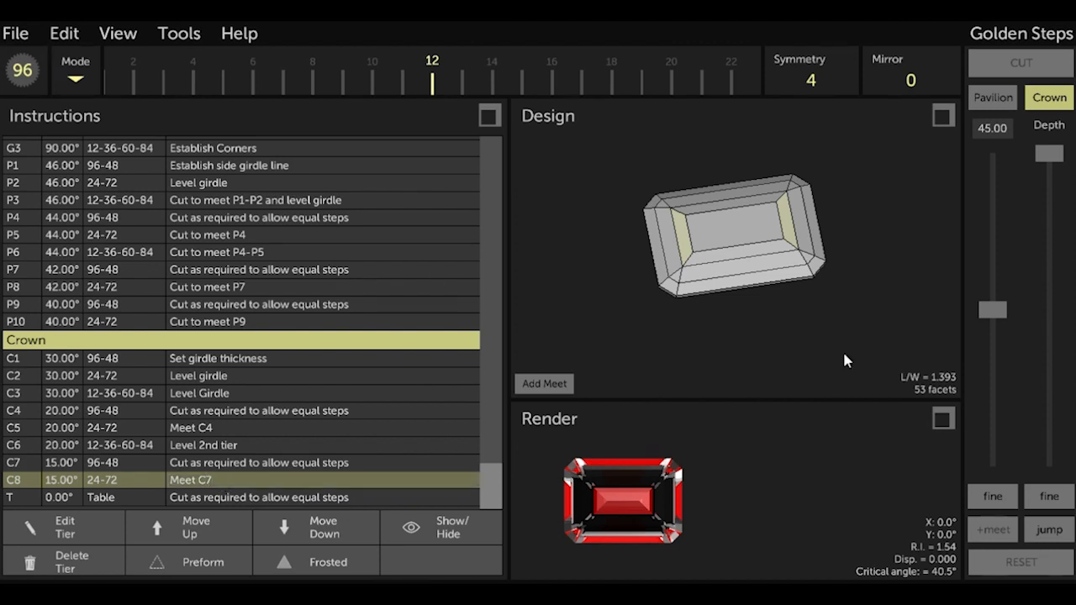
Open the Cutting Assistant and advance through the girdle tiers G1 to G3 to check the preform shape
click(179, 33)
click(196, 173)
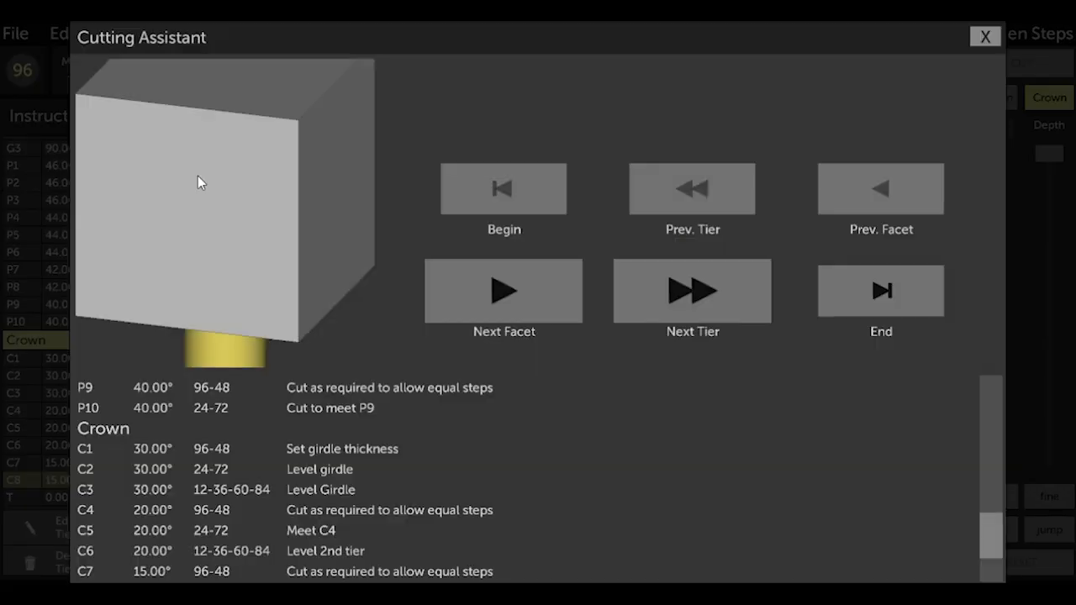
drag(389, 293, 289, 312)
click(694, 295)
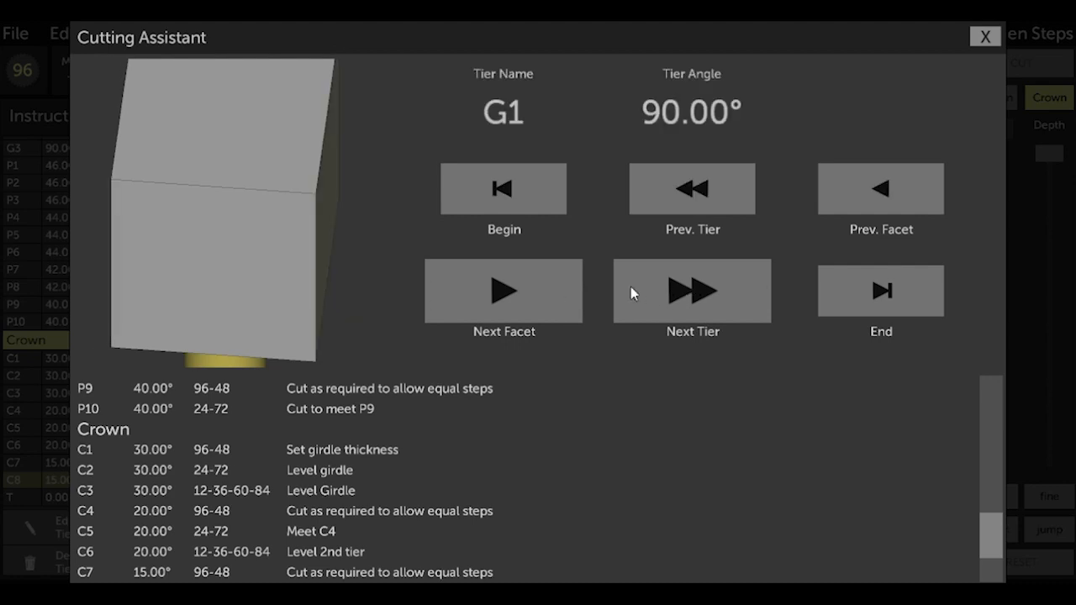
click(681, 303)
click(680, 303)
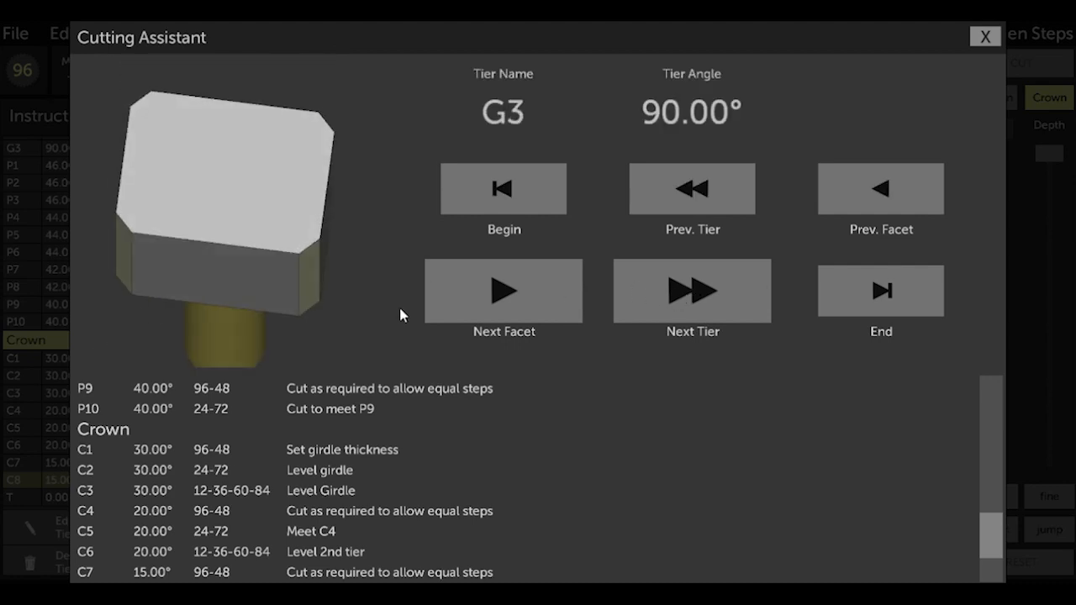
Advance the cutting preview tier by tier from P1 to P10 to review the reordered pavilion sequence
click(689, 311)
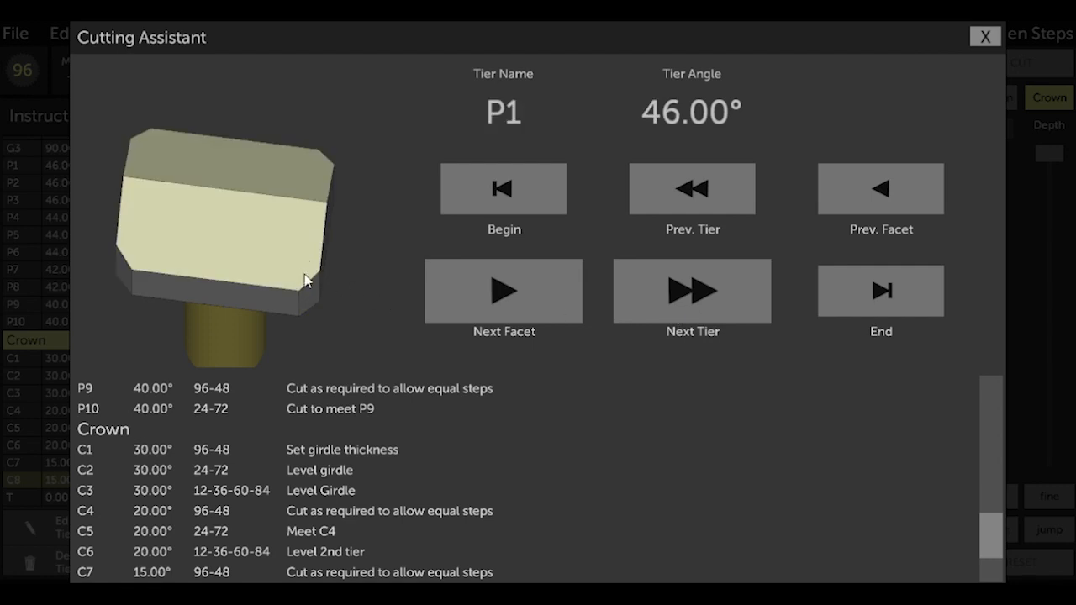
drag(304, 276, 224, 227)
click(669, 308)
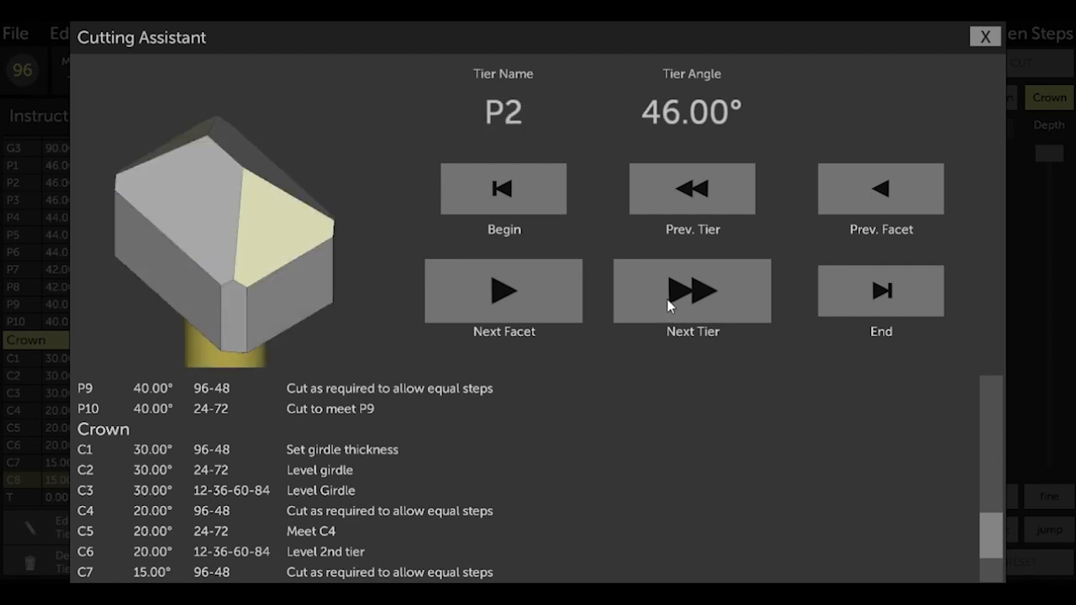
click(669, 308)
click(669, 307)
click(669, 308)
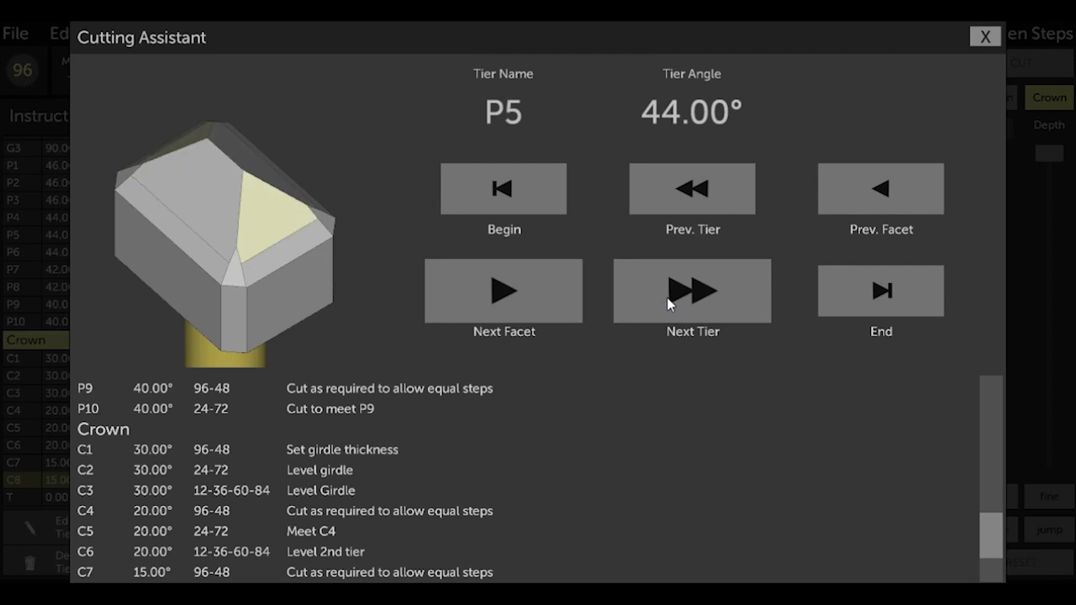
click(669, 308)
click(669, 307)
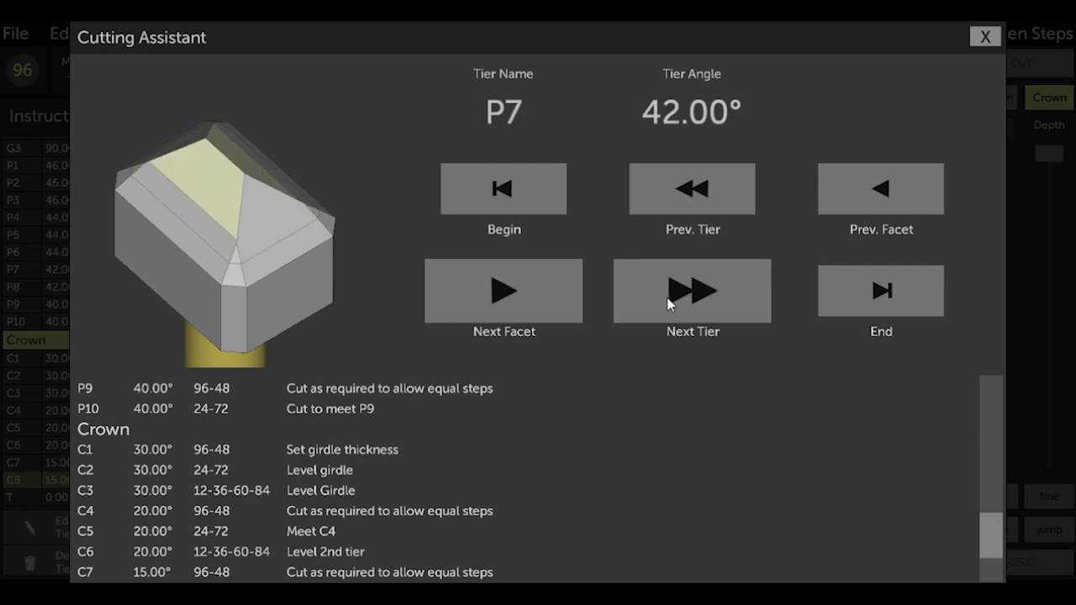
click(669, 308)
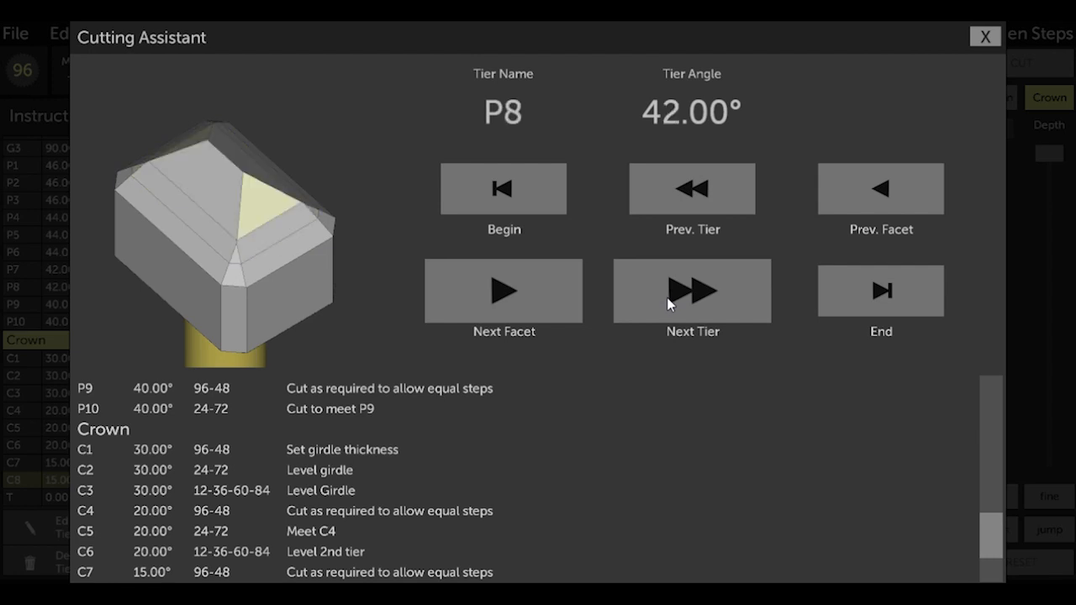
click(669, 305)
click(669, 304)
Advance the cutting preview through crown tiers C1 to C8 and the table to the finished stone, checking the reordered crown sequence
click(669, 305)
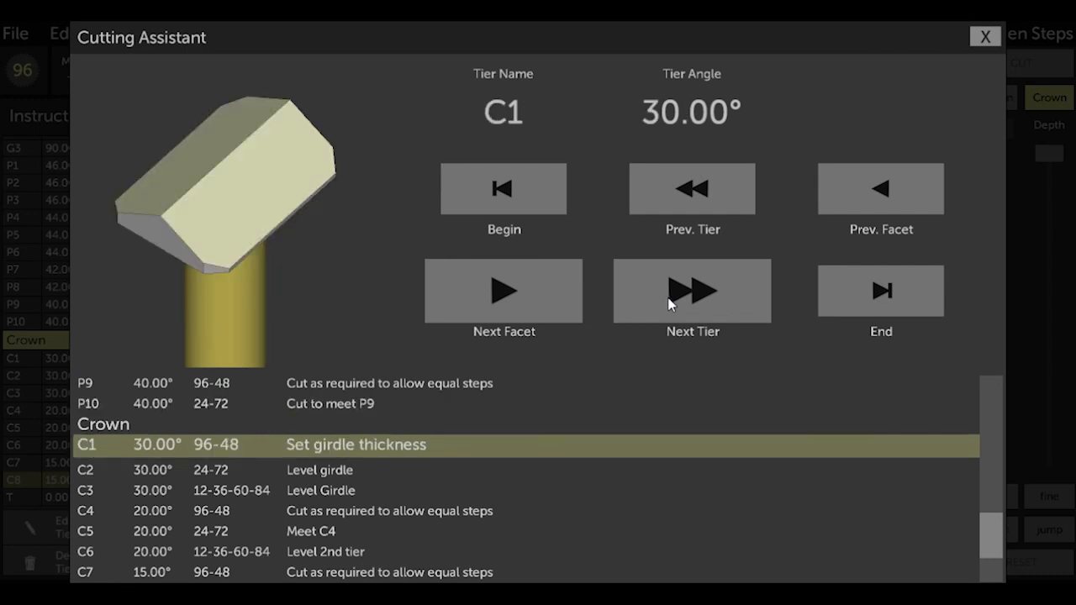
drag(213, 303, 341, 250)
click(683, 309)
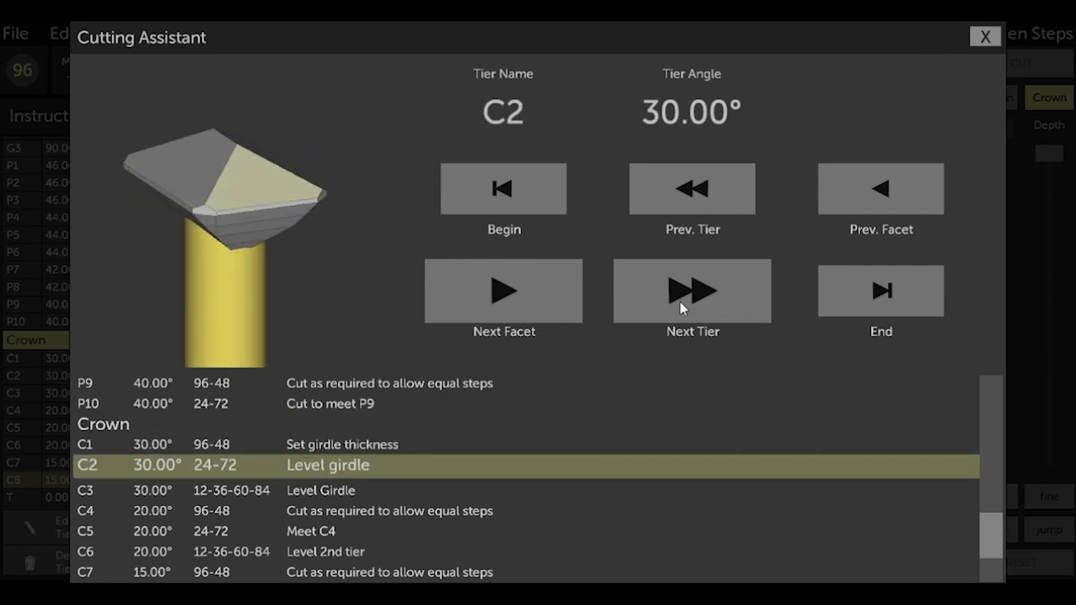
click(682, 310)
click(682, 309)
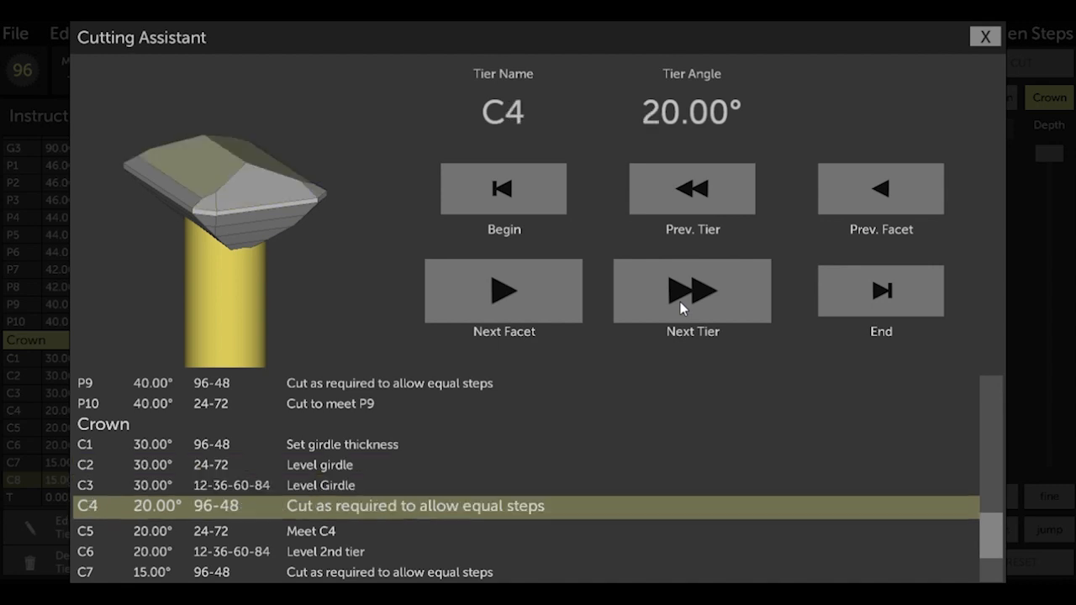
drag(238, 228, 282, 290)
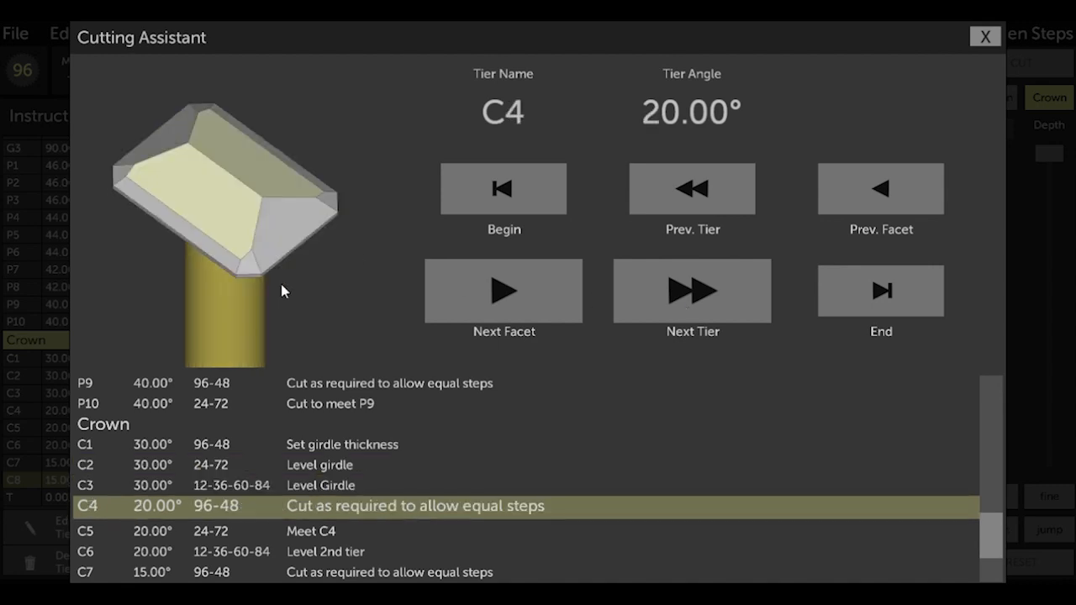
click(683, 310)
click(682, 309)
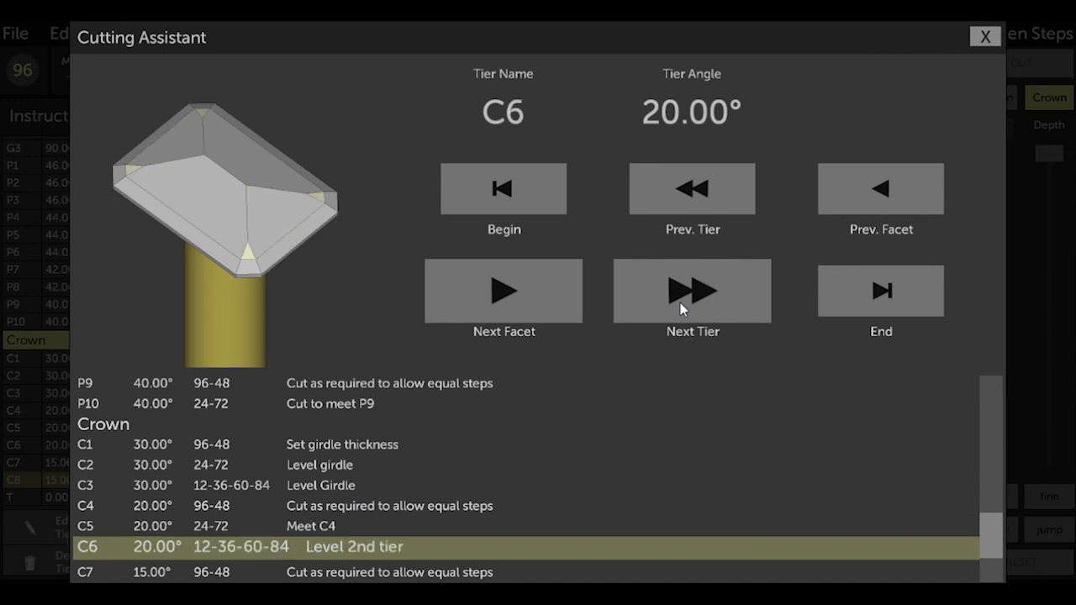
click(682, 309)
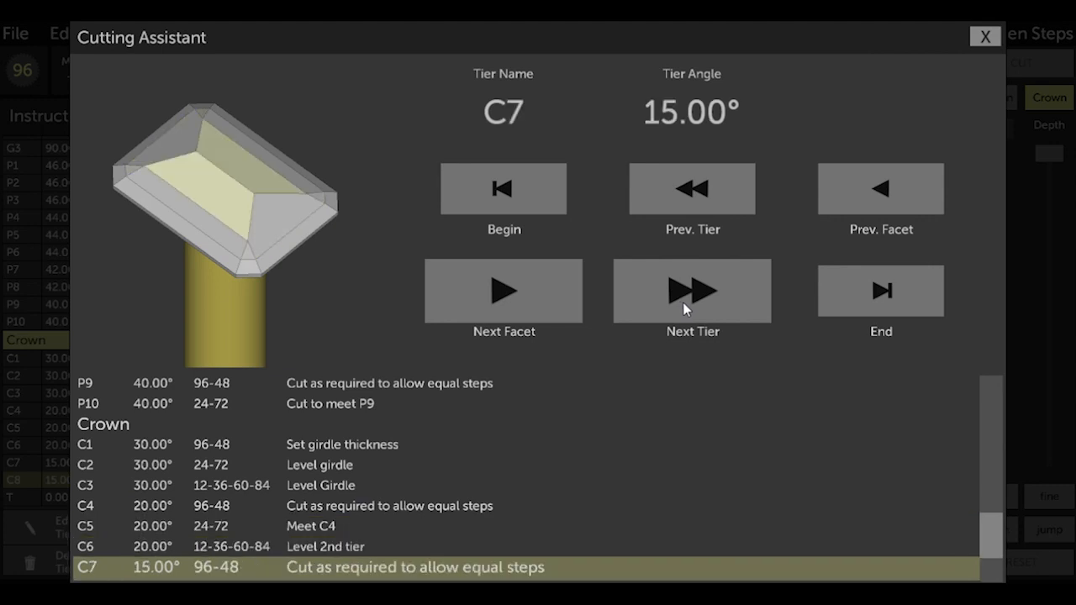
click(682, 310)
click(683, 309)
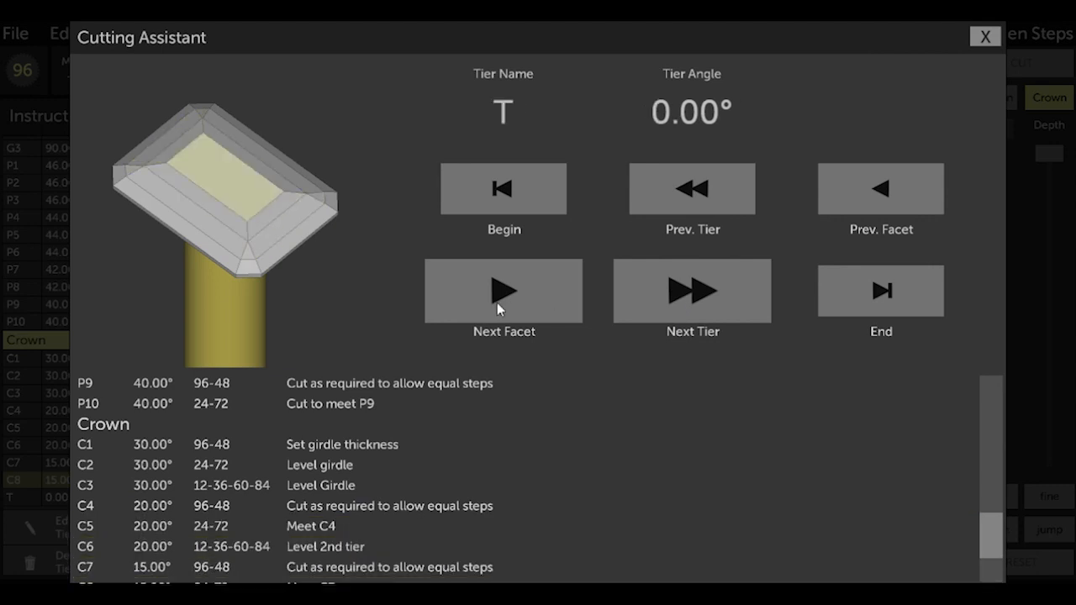
click(704, 317)
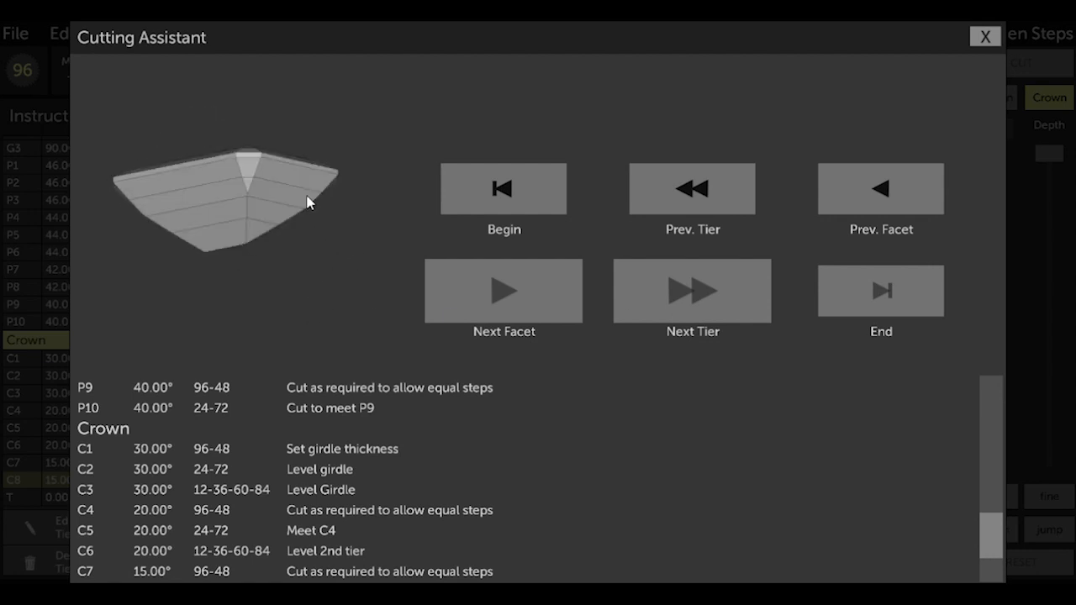